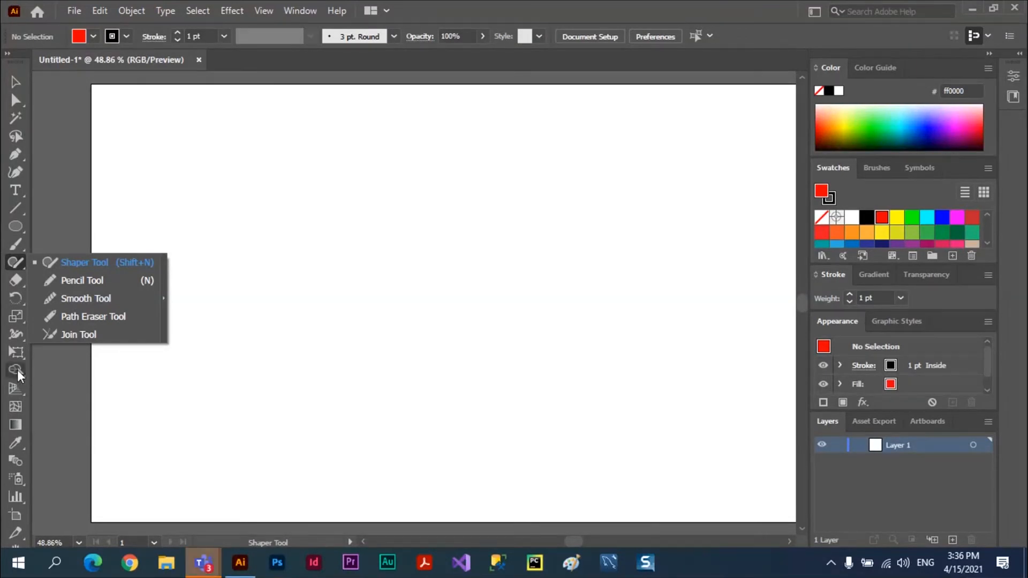
Step: Draw a red rectangle in the upper-left part of the artboard with the Rectangle tool
{"action": "left_click", "coordinate": [66, 263]}
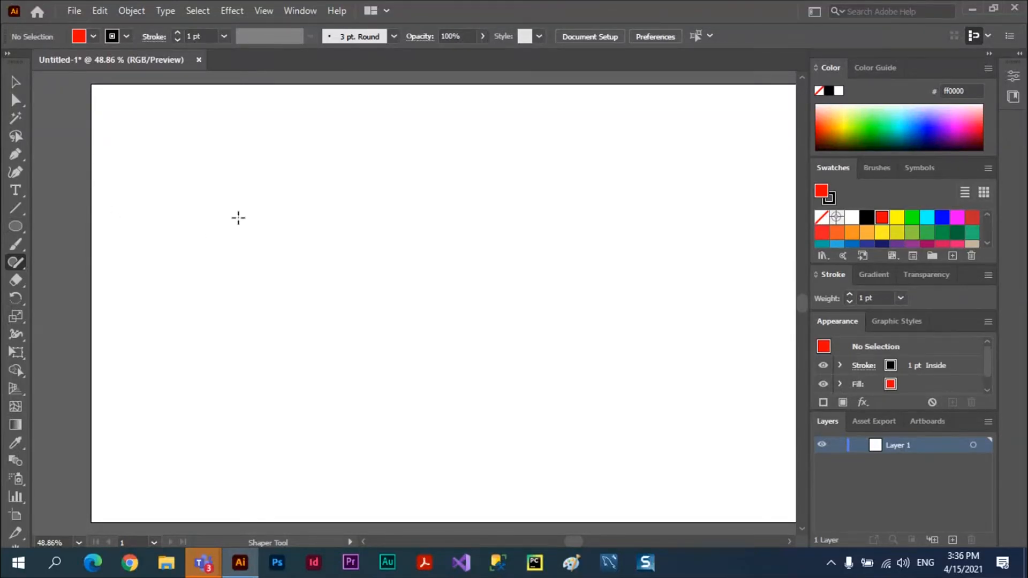
{"action": "left_click", "coordinate": [18, 227]}
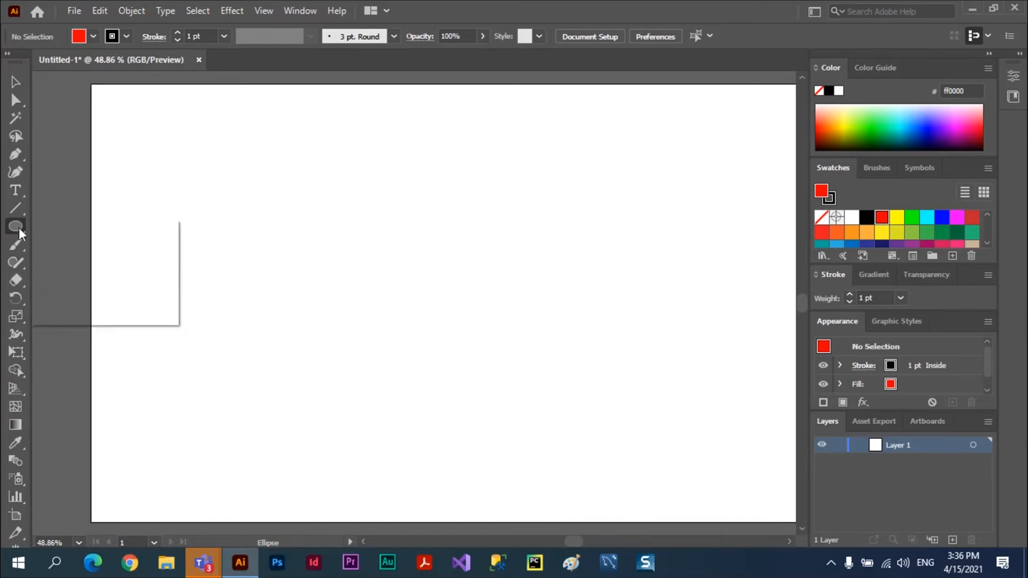
{"action": "left_click", "coordinate": [60, 227]}
{"action": "left_click_drag", "start_coordinate": [230, 142], "coordinate": [381, 233]}
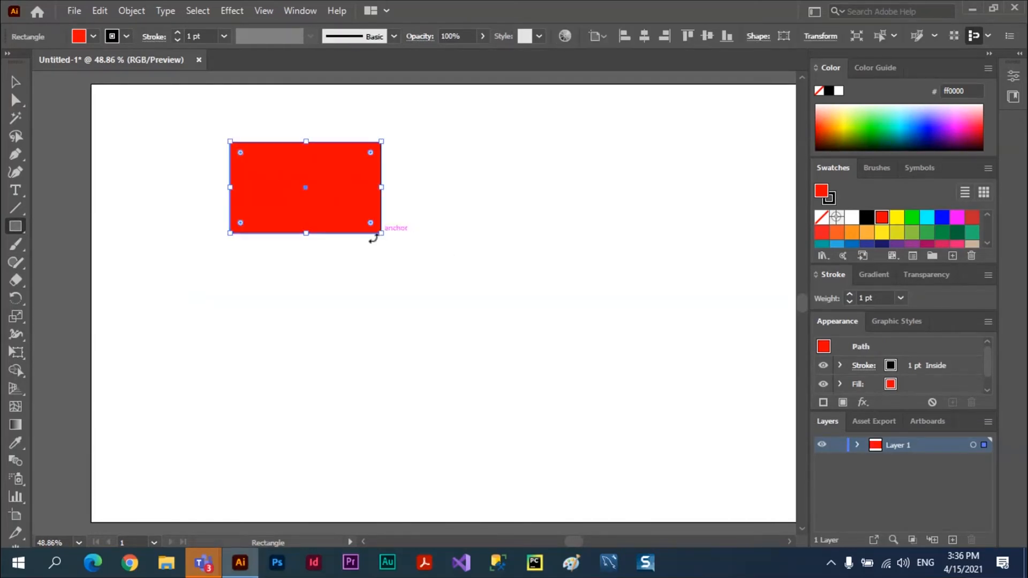
Step: Draw a red, nearly circular ellipse just beyond the rectangle's lower-right corner with the Ellipse tool
{"action": "left_click", "coordinate": [16, 227]}
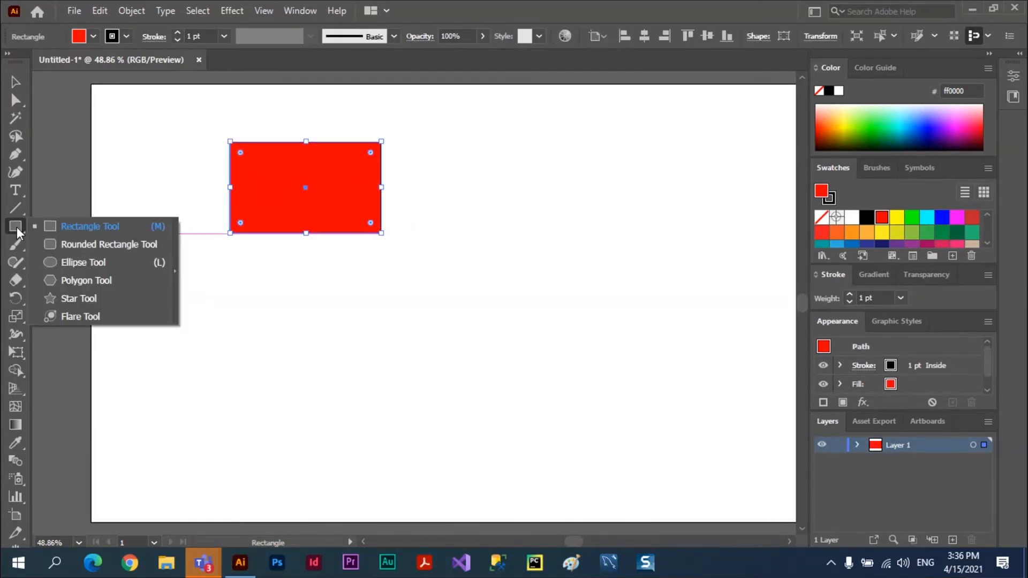
{"action": "left_click", "coordinate": [70, 263]}
{"action": "left_click_drag", "start_coordinate": [415, 194], "coordinate": [533, 303]}
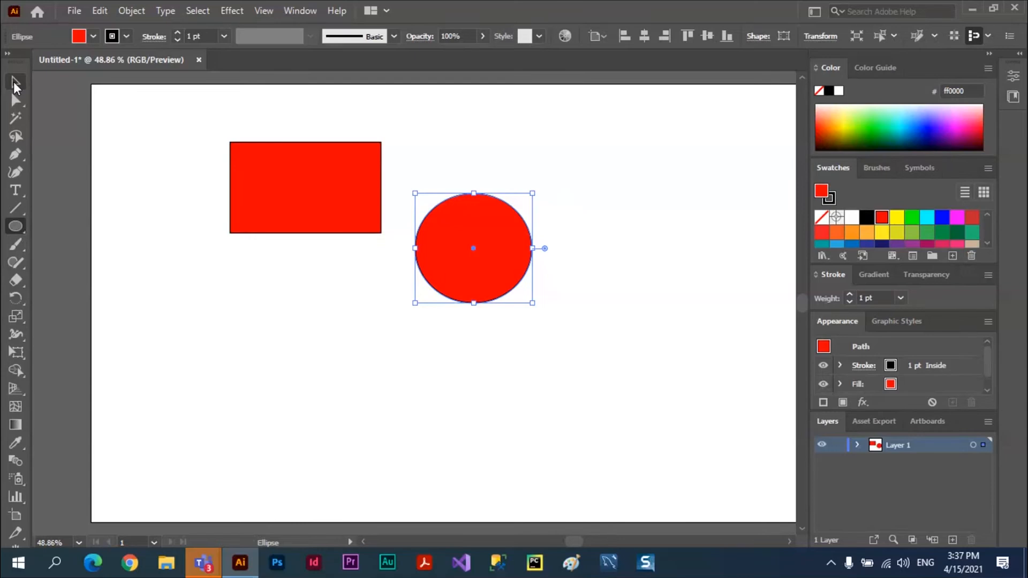
Step: Select the rectangle and enlarge it slightly outward from its upper-left corner
{"action": "left_click", "coordinate": [15, 84]}
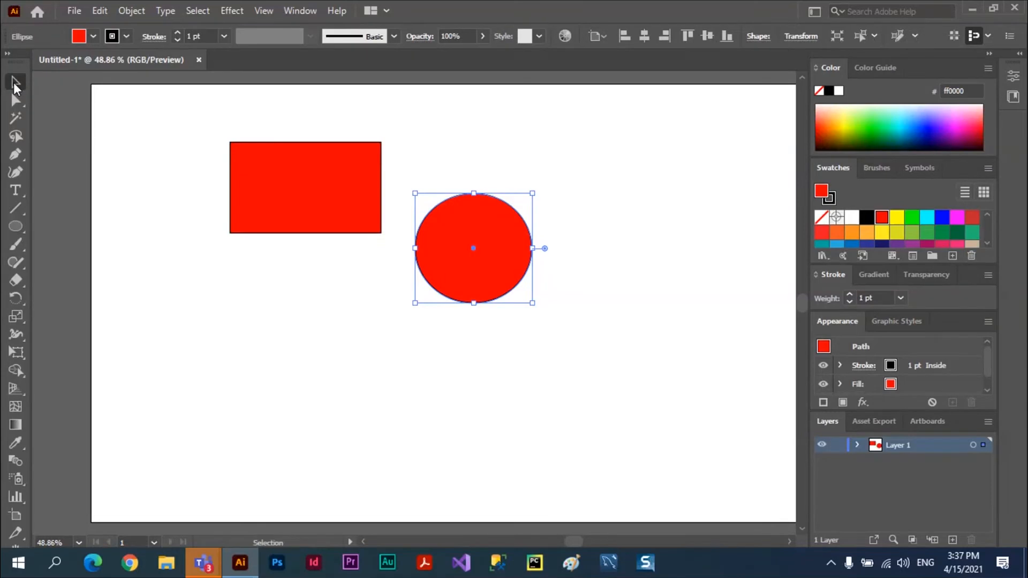
{"action": "left_click", "coordinate": [252, 171]}
{"action": "mouse_move", "coordinate": [230, 142]}
{"action": "left_mouse_down"}
{"action": "mouse_move", "coordinate": [261, 172]}
{"action": "mouse_move", "coordinate": [213, 132]}
{"action": "left_mouse_up"}
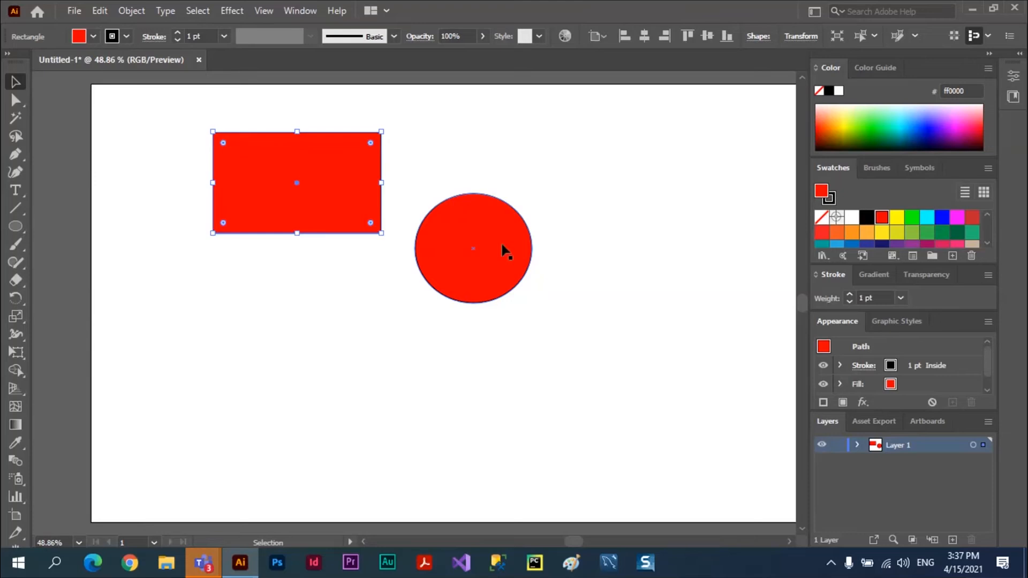
Step: Move the ellipse below the rectangle, shrink it slightly from its lower-right corner, and deselect it
{"action": "left_click_drag", "start_coordinate": [504, 251], "coordinate": [397, 320]}
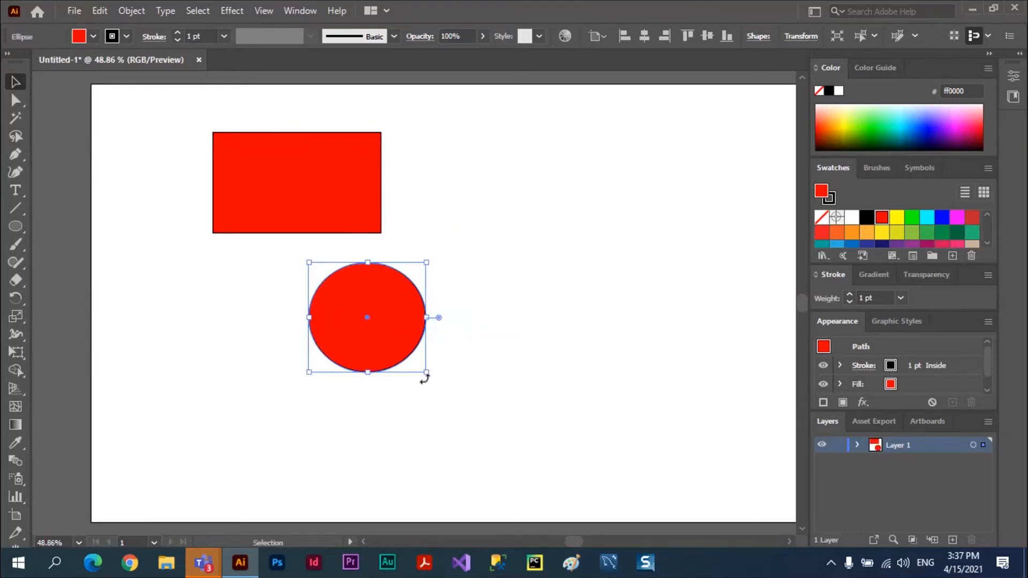
{"action": "mouse_move", "coordinate": [426, 372]}
{"action": "left_mouse_down"}
{"action": "mouse_move", "coordinate": [420, 355]}
{"action": "mouse_move", "coordinate": [414, 360]}
{"action": "left_mouse_up"}
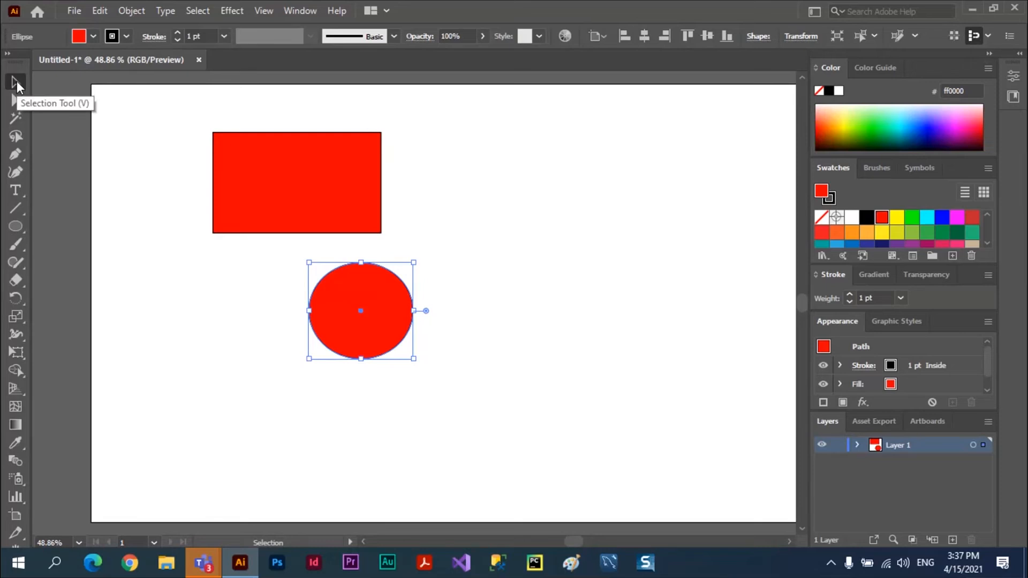
{"action": "left_click", "coordinate": [129, 145]}
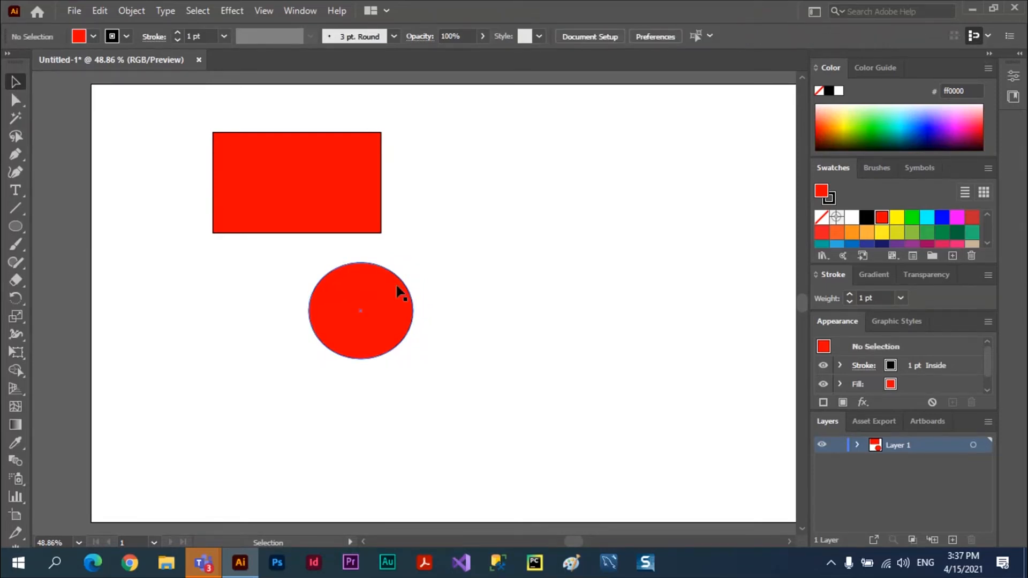
Step: Move the rectangle so it overlaps the top of the ellipse, and merge both into one shape with Shape Builder
{"action": "left_click_drag", "start_coordinate": [296, 178], "coordinate": [343, 241]}
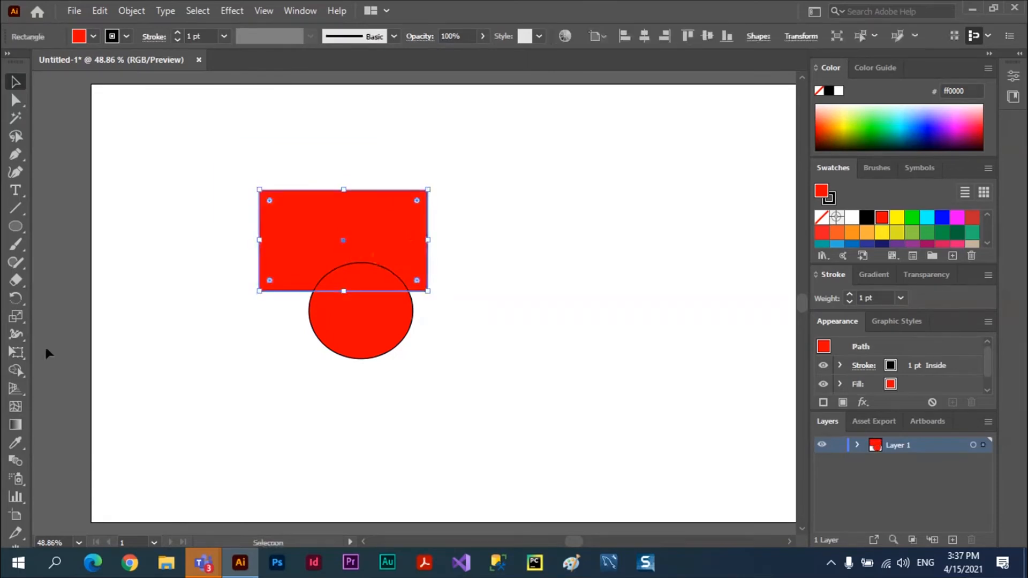
{"action": "left_click", "coordinate": [17, 368]}
{"action": "left_click", "coordinate": [15, 82]}
{"action": "left_click_drag", "start_coordinate": [240, 153], "coordinate": [488, 374]}
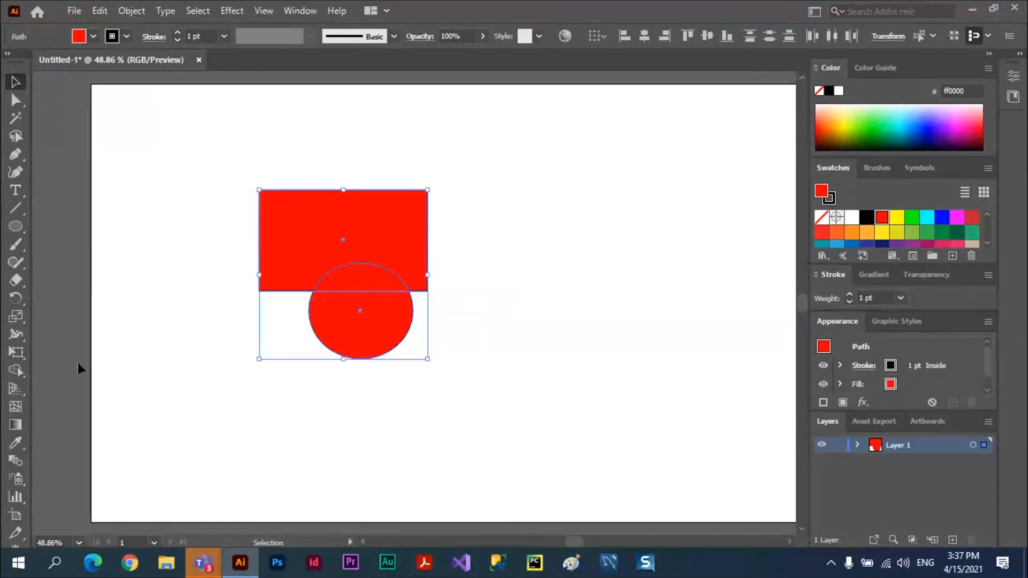
{"action": "left_click", "coordinate": [25, 369]}
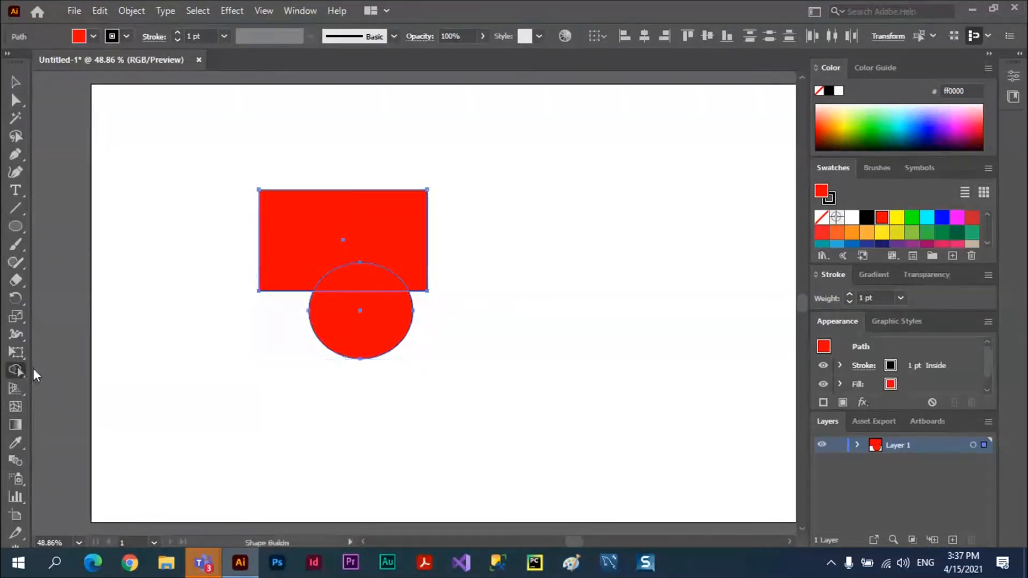
{"action": "left_click_drag", "start_coordinate": [356, 227], "coordinate": [370, 322]}
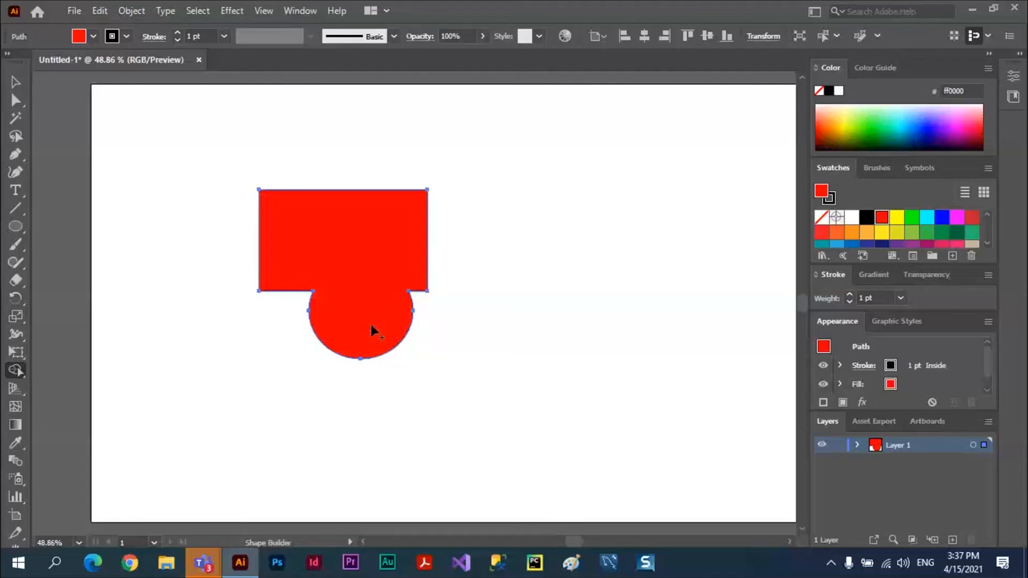
Step: Move the merged shape as a single object, ending slightly above and to the left of its original place
{"action": "left_click", "coordinate": [16, 83]}
{"action": "left_click", "coordinate": [211, 170]}
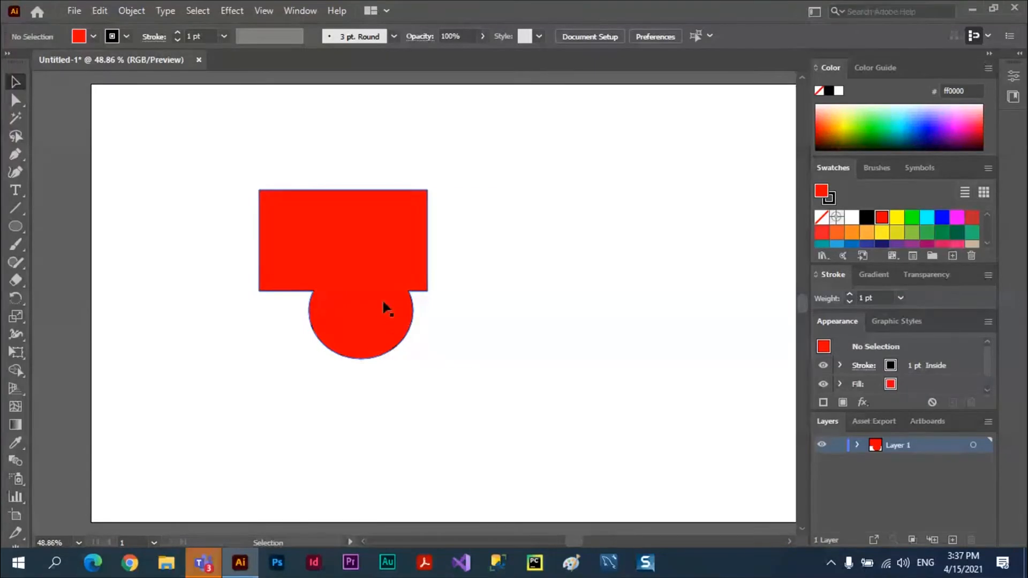
{"action": "left_click_drag", "start_coordinate": [384, 304], "coordinate": [556, 316]}
{"action": "key", "text": "ctrl+z"}
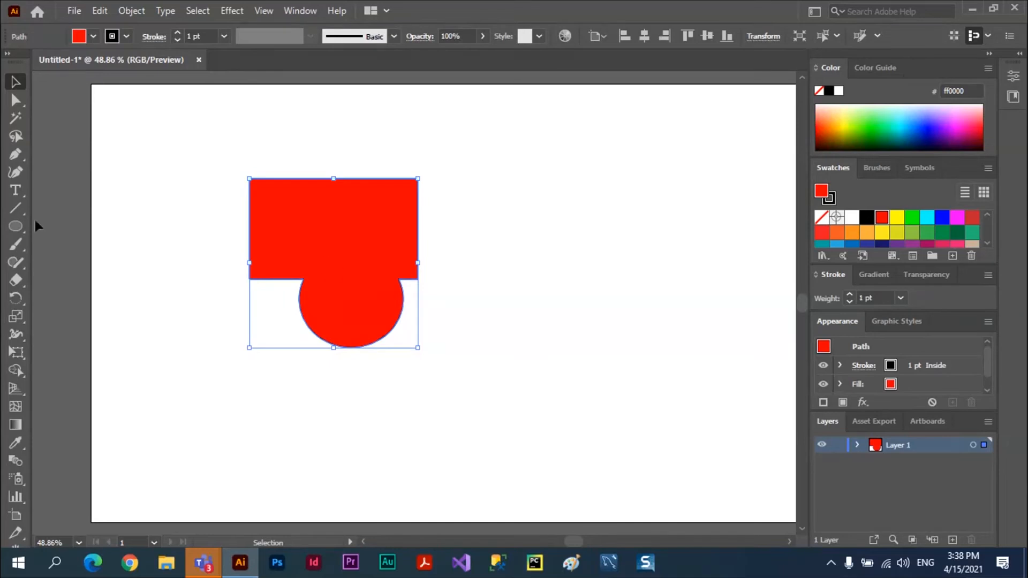
{"action": "left_click", "coordinate": [18, 226]}
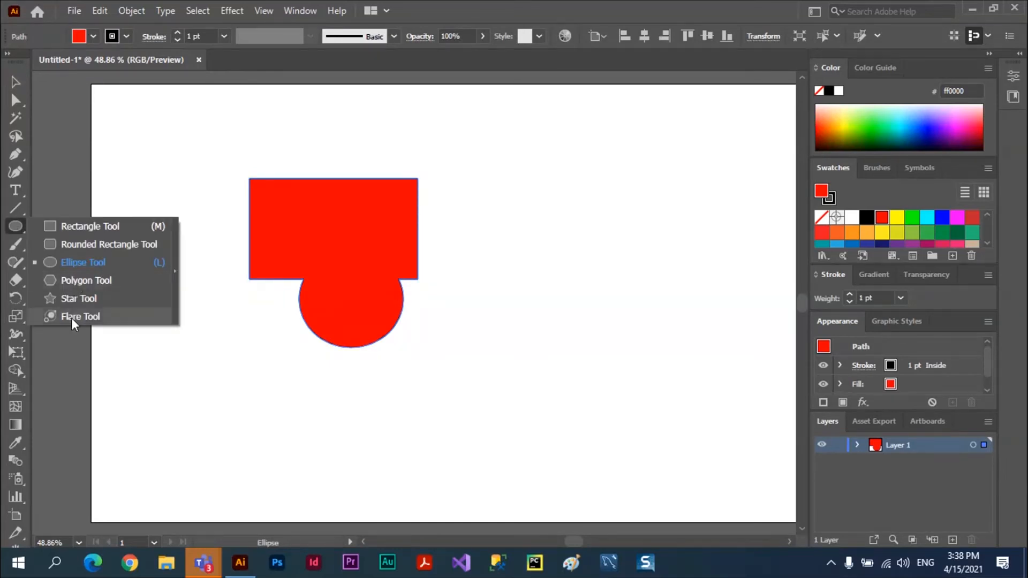
{"action": "left_click", "coordinate": [15, 228]}
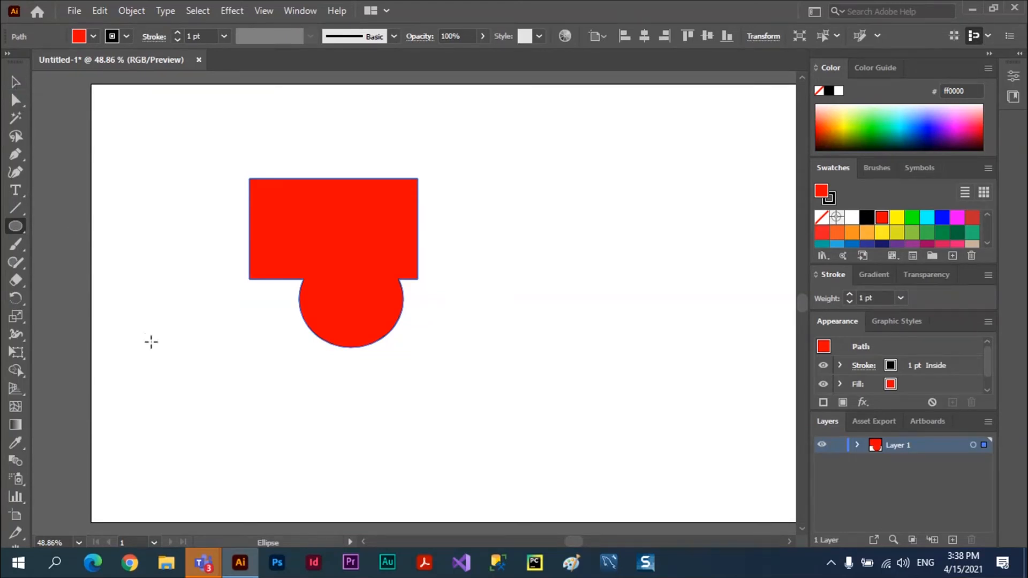
{"action": "left_click", "coordinate": [15, 372]}
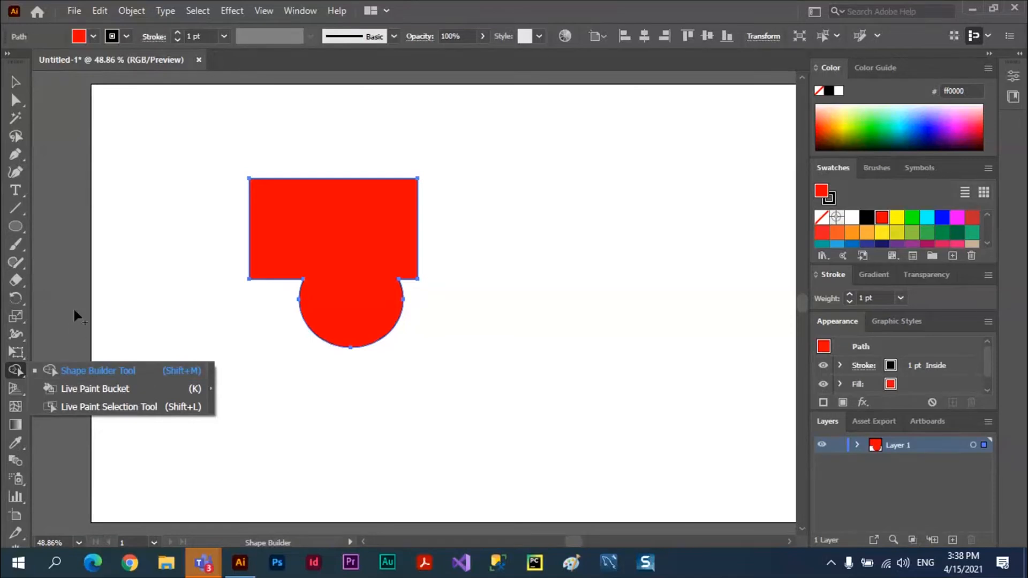
{"action": "left_click", "coordinate": [15, 262]}
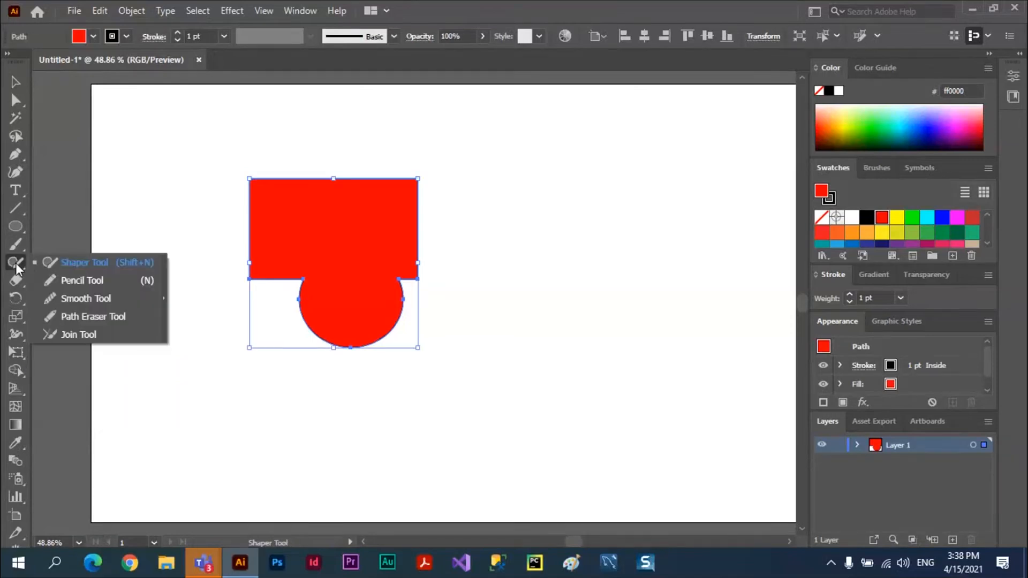
{"action": "left_click", "coordinate": [99, 264]}
Step: Delete the merged rectangle-and-ellipse shape from the artboard
{"action": "left_click", "coordinate": [15, 81]}
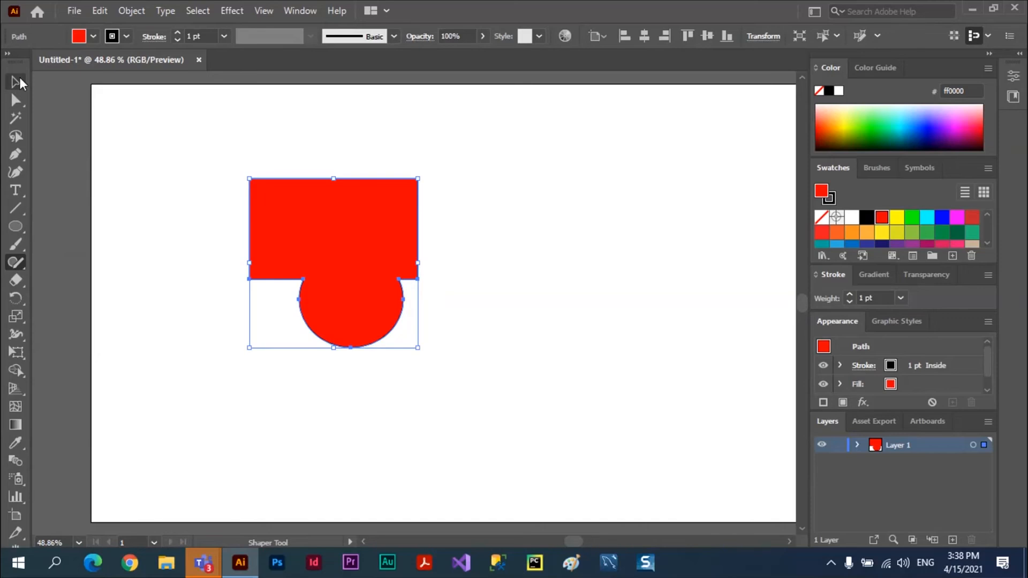
{"action": "left_click", "coordinate": [38, 107]}
{"action": "left_click_drag", "start_coordinate": [354, 246], "coordinate": [326, 273]}
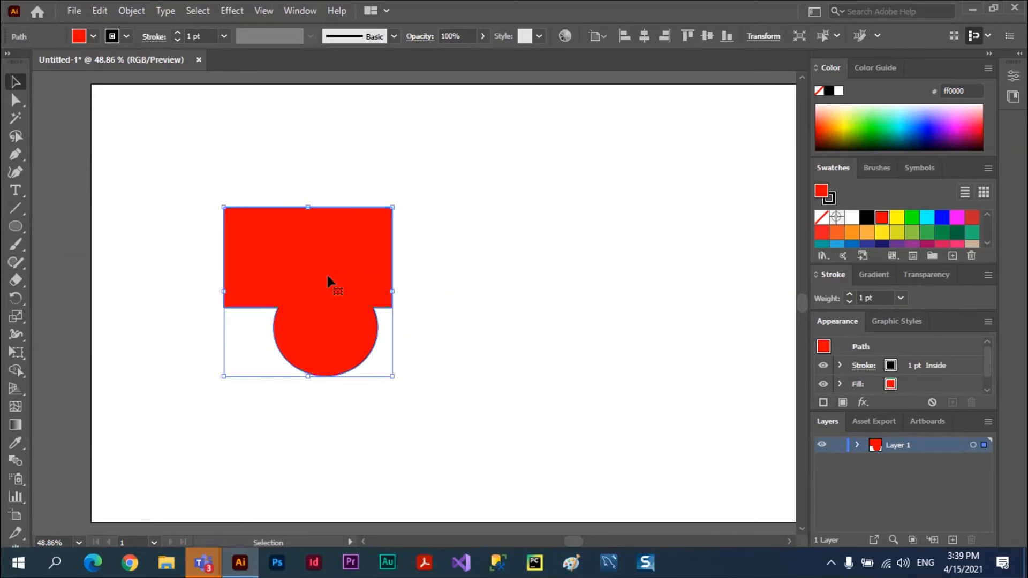
{"action": "key", "text": "Delete"}
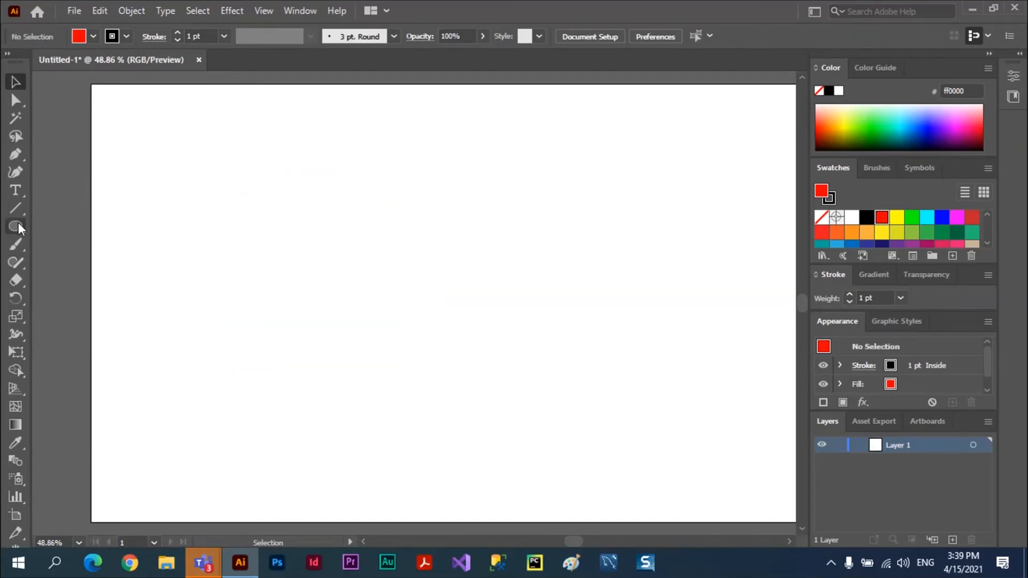
Step: Sketch a square at the artboard's upper left, a circle at upper center, and a triangle below the circle's right side with the Shaper tool
{"action": "left_click", "coordinate": [17, 225]}
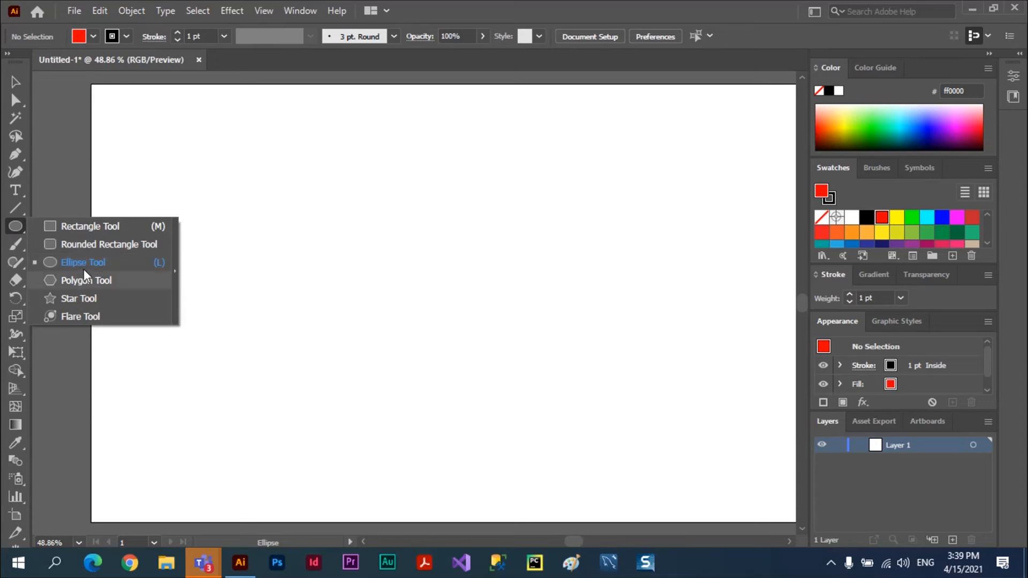
{"action": "left_click", "coordinate": [15, 226]}
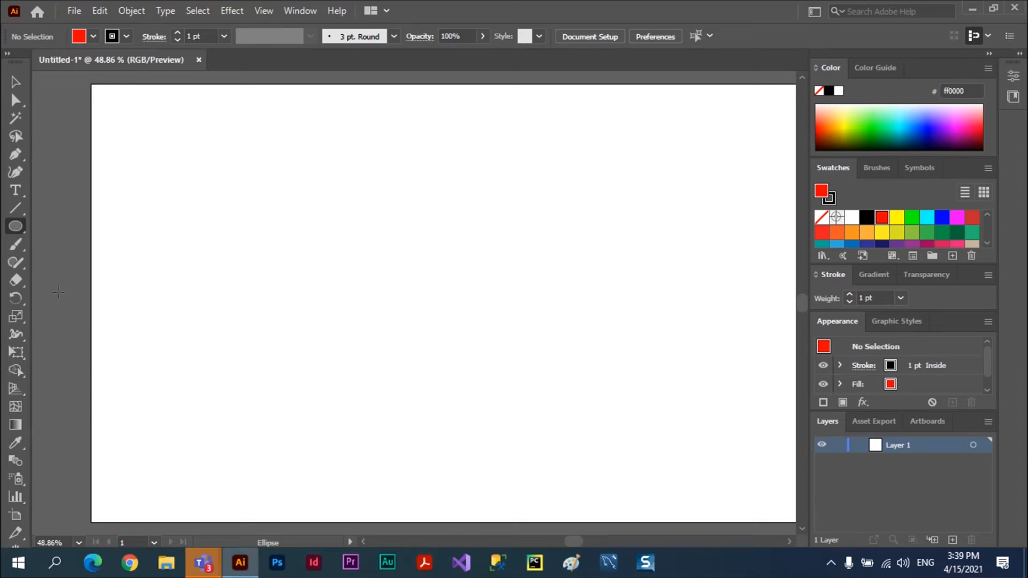
{"action": "left_click", "coordinate": [15, 263]}
{"action": "mouse_move", "coordinate": [186, 148]}
{"action": "left_mouse_down"}
{"action": "mouse_move", "coordinate": [252, 148]}
{"action": "mouse_move", "coordinate": [330, 209]}
{"action": "mouse_move", "coordinate": [318, 282]}
{"action": "mouse_move", "coordinate": [180, 278]}
{"action": "mouse_move", "coordinate": [189, 156]}
{"action": "left_mouse_up"}
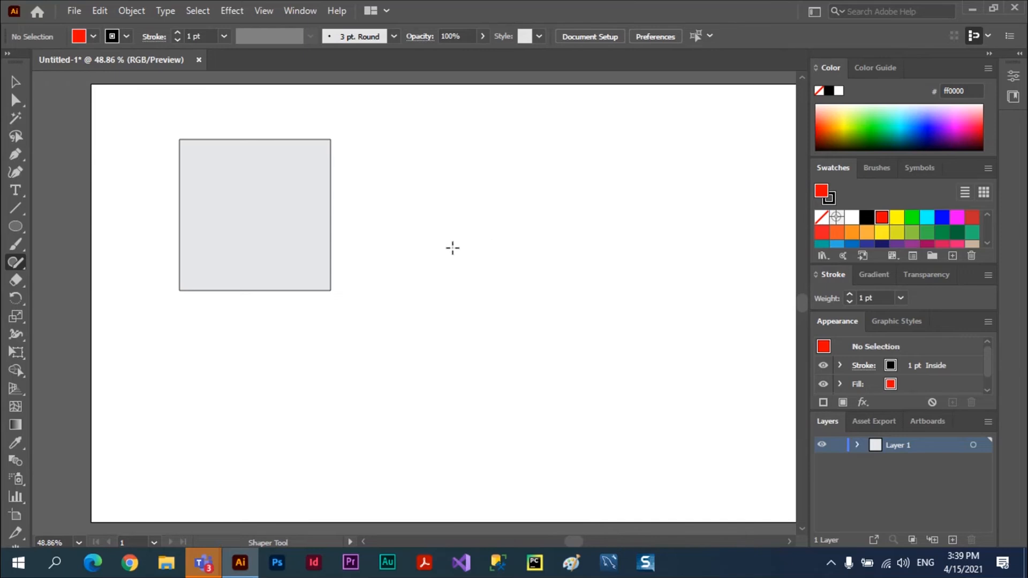
{"action": "mouse_move", "coordinate": [453, 248]}
{"action": "left_mouse_down"}
{"action": "mouse_move", "coordinate": [424, 202]}
{"action": "mouse_move", "coordinate": [468, 136]}
{"action": "mouse_move", "coordinate": [564, 181]}
{"action": "mouse_move", "coordinate": [529, 261]}
{"action": "mouse_move", "coordinate": [479, 268]}
{"action": "mouse_move", "coordinate": [454, 250]}
{"action": "left_mouse_up"}
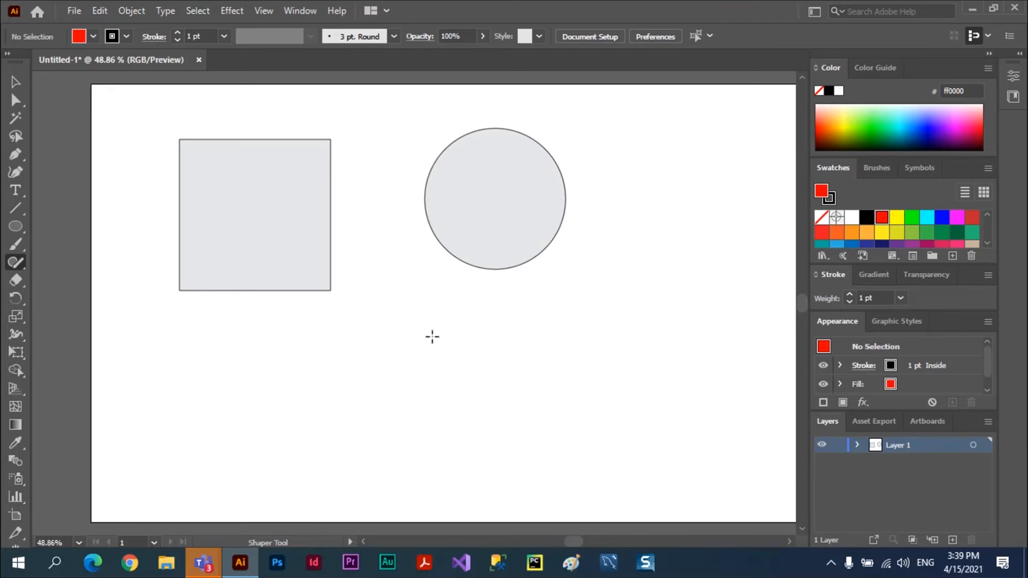
{"action": "mouse_move", "coordinate": [612, 297]}
{"action": "left_mouse_down"}
{"action": "mouse_move", "coordinate": [519, 383]}
{"action": "mouse_move", "coordinate": [698, 417]}
{"action": "mouse_move", "coordinate": [613, 300]}
{"action": "left_mouse_up"}
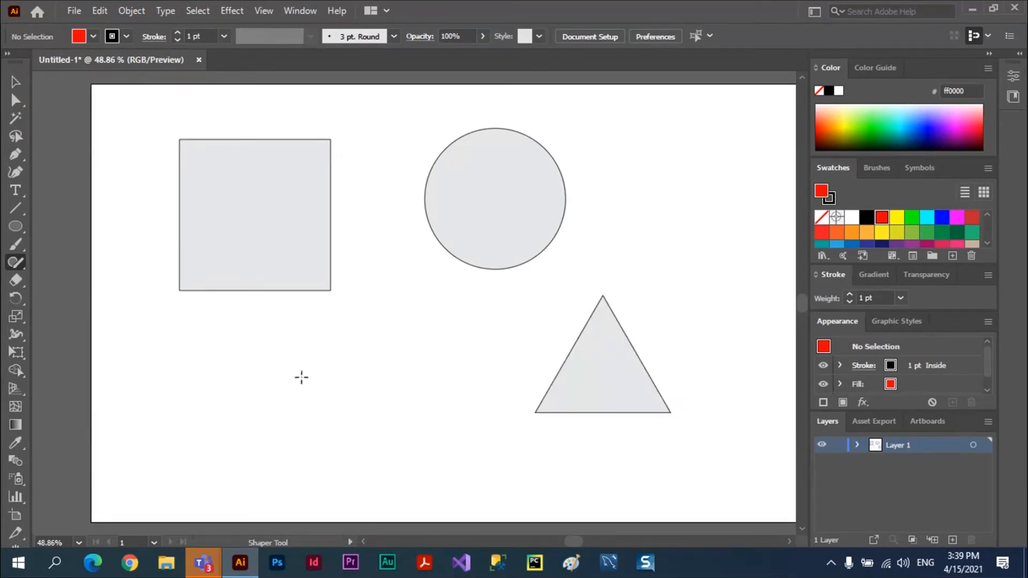
Step: Sketch hexagons at the artboard's lower center-left and upper right, plus a horizontal and a diagonal line at lower left, with the Shaper tool
{"action": "mouse_move", "coordinate": [300, 376]}
{"action": "left_mouse_down"}
{"action": "mouse_move", "coordinate": [339, 342]}
{"action": "mouse_move", "coordinate": [354, 382]}
{"action": "mouse_move", "coordinate": [415, 411]}
{"action": "mouse_move", "coordinate": [386, 432]}
{"action": "mouse_move", "coordinate": [393, 493]}
{"action": "mouse_move", "coordinate": [362, 455]}
{"action": "mouse_move", "coordinate": [299, 461]}
{"action": "mouse_move", "coordinate": [304, 452]}
{"action": "mouse_move", "coordinate": [238, 385]}
{"action": "mouse_move", "coordinate": [304, 379]}
{"action": "mouse_move", "coordinate": [380, 313]}
{"action": "mouse_move", "coordinate": [392, 372]}
{"action": "mouse_move", "coordinate": [462, 382]}
{"action": "mouse_move", "coordinate": [397, 416]}
{"action": "left_mouse_up"}
{"action": "mouse_move", "coordinate": [397, 415]}
{"action": "left_mouse_down"}
{"action": "mouse_move", "coordinate": [408, 471]}
{"action": "mouse_move", "coordinate": [312, 459]}
{"action": "mouse_move", "coordinate": [346, 411]}
{"action": "mouse_move", "coordinate": [275, 372]}
{"action": "mouse_move", "coordinate": [344, 372]}
{"action": "mouse_move", "coordinate": [342, 426]}
{"action": "left_mouse_up"}
{"action": "mouse_move", "coordinate": [304, 347]}
{"action": "left_mouse_down"}
{"action": "mouse_move", "coordinate": [400, 344]}
{"action": "mouse_move", "coordinate": [430, 391]}
{"action": "mouse_move", "coordinate": [336, 466]}
{"action": "mouse_move", "coordinate": [273, 426]}
{"action": "mouse_move", "coordinate": [305, 347]}
{"action": "left_mouse_up"}
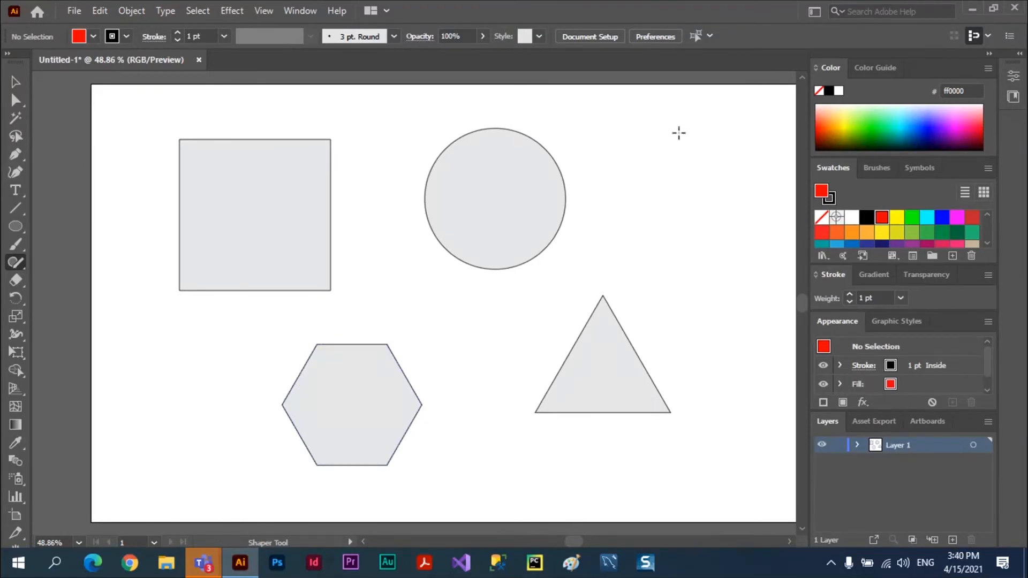
{"action": "mouse_move", "coordinate": [674, 130]}
{"action": "left_mouse_down"}
{"action": "mouse_move", "coordinate": [741, 195]}
{"action": "mouse_move", "coordinate": [697, 294]}
{"action": "mouse_move", "coordinate": [632, 294]}
{"action": "mouse_move", "coordinate": [603, 226]}
{"action": "mouse_move", "coordinate": [672, 127]}
{"action": "left_mouse_up"}
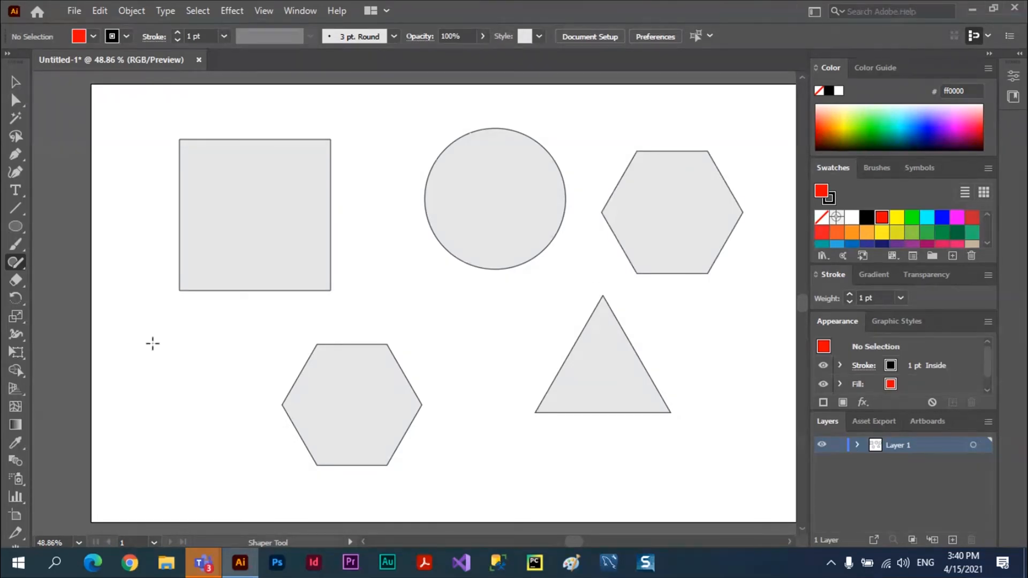
{"action": "left_click_drag", "start_coordinate": [152, 343], "coordinate": [304, 342]}
{"action": "left_click_drag", "start_coordinate": [229, 386], "coordinate": [121, 488]}
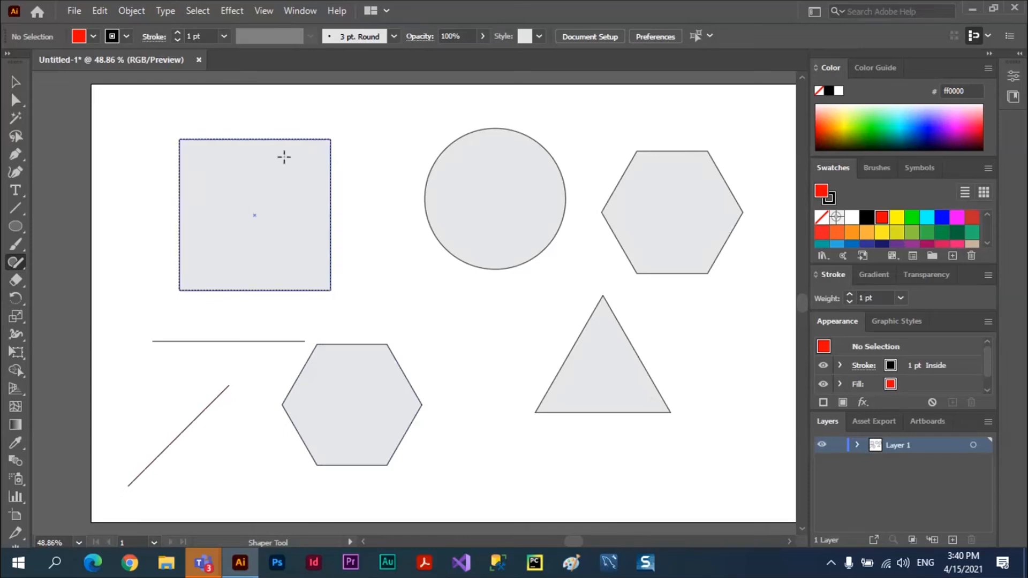
Step: Sketch a wide rectangle over the triangle, a tilted one over the square, a wide ellipse near the bottom, and a tall ellipse over the circle
{"action": "mouse_move", "coordinate": [404, 296]}
{"action": "left_mouse_down"}
{"action": "mouse_move", "coordinate": [700, 291]}
{"action": "mouse_move", "coordinate": [709, 362]}
{"action": "mouse_move", "coordinate": [633, 364]}
{"action": "mouse_move", "coordinate": [413, 303]}
{"action": "left_mouse_up"}
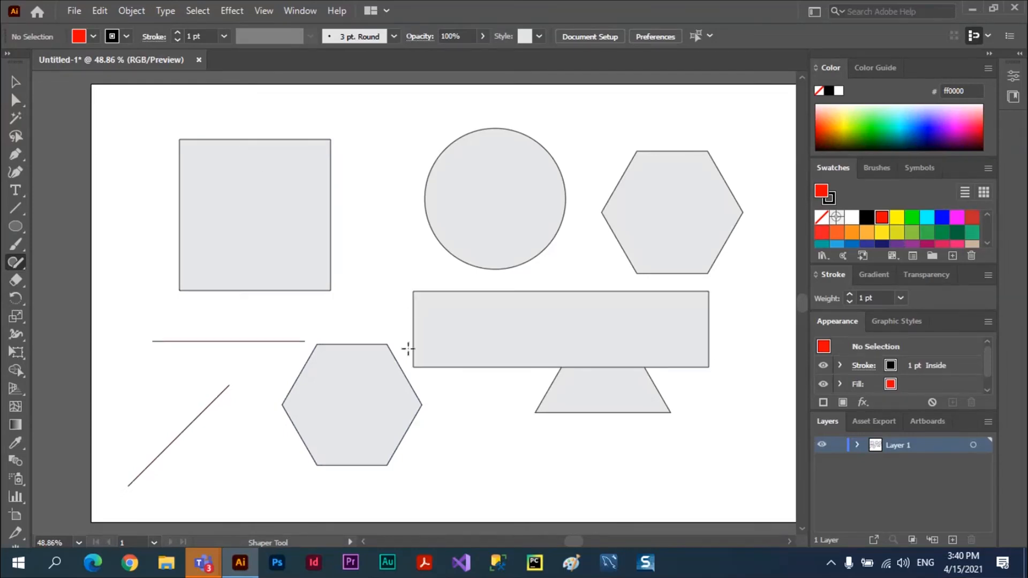
{"action": "mouse_move", "coordinate": [395, 259]}
{"action": "left_mouse_down"}
{"action": "mouse_move", "coordinate": [182, 98]}
{"action": "mouse_move", "coordinate": [123, 176]}
{"action": "mouse_move", "coordinate": [272, 316]}
{"action": "mouse_move", "coordinate": [398, 239]}
{"action": "left_mouse_up"}
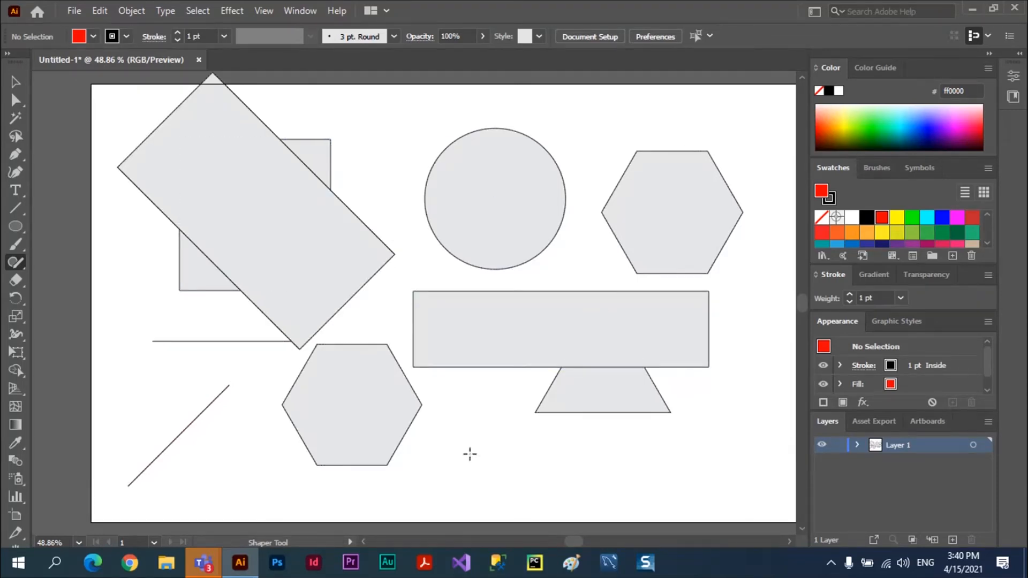
{"action": "mouse_move", "coordinate": [469, 454]}
{"action": "left_mouse_down"}
{"action": "mouse_move", "coordinate": [607, 439]}
{"action": "mouse_move", "coordinate": [652, 478]}
{"action": "mouse_move", "coordinate": [454, 469]}
{"action": "mouse_move", "coordinate": [496, 442]}
{"action": "left_mouse_up"}
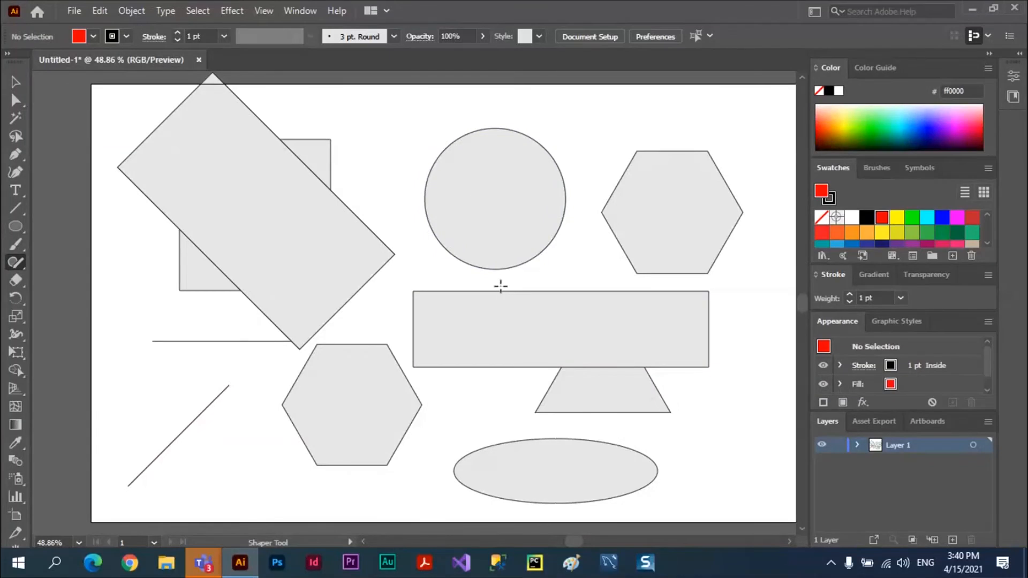
{"action": "left_click_drag", "start_coordinate": [500, 286], "coordinate": [500, 282]}
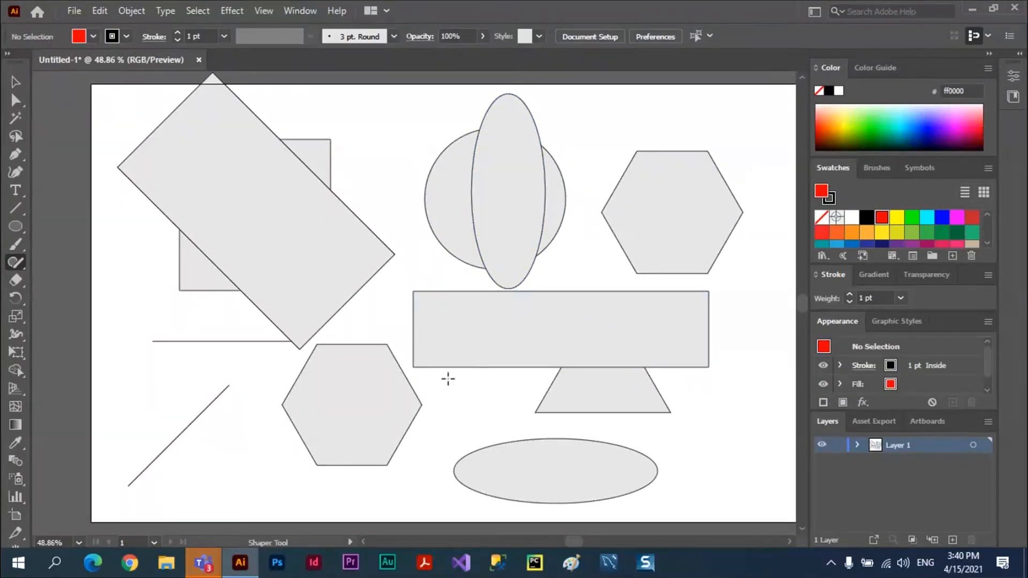
Step: Reshape the upper-right hexagon into an eleven-sided polygon, made slightly narrower and moved up toward the artboard's top edge
{"action": "left_click", "coordinate": [15, 228]}
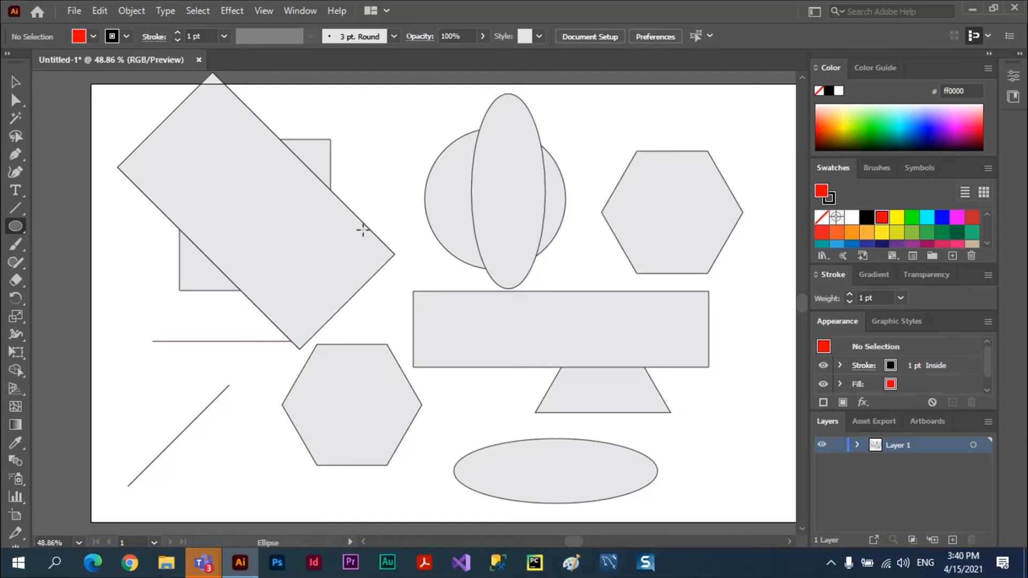
{"action": "left_click", "coordinate": [16, 262]}
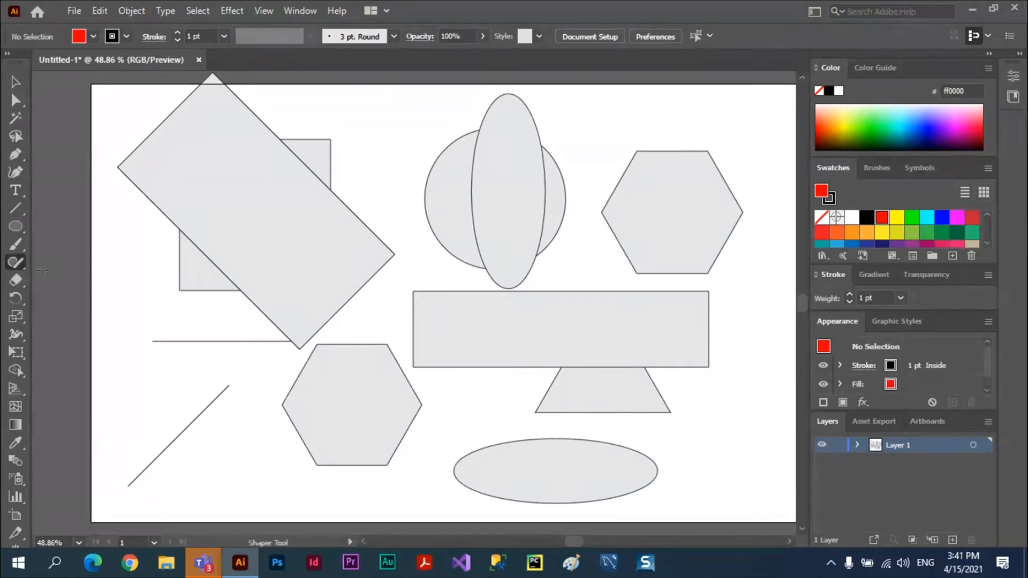
{"action": "left_click", "coordinate": [686, 168]}
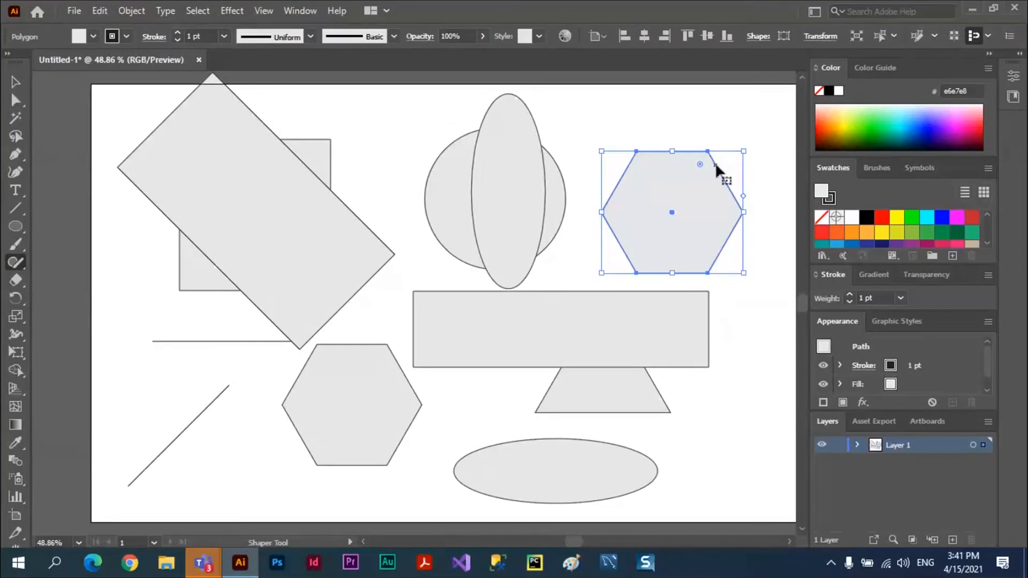
{"action": "left_click_drag", "start_coordinate": [715, 162], "coordinate": [736, 114]}
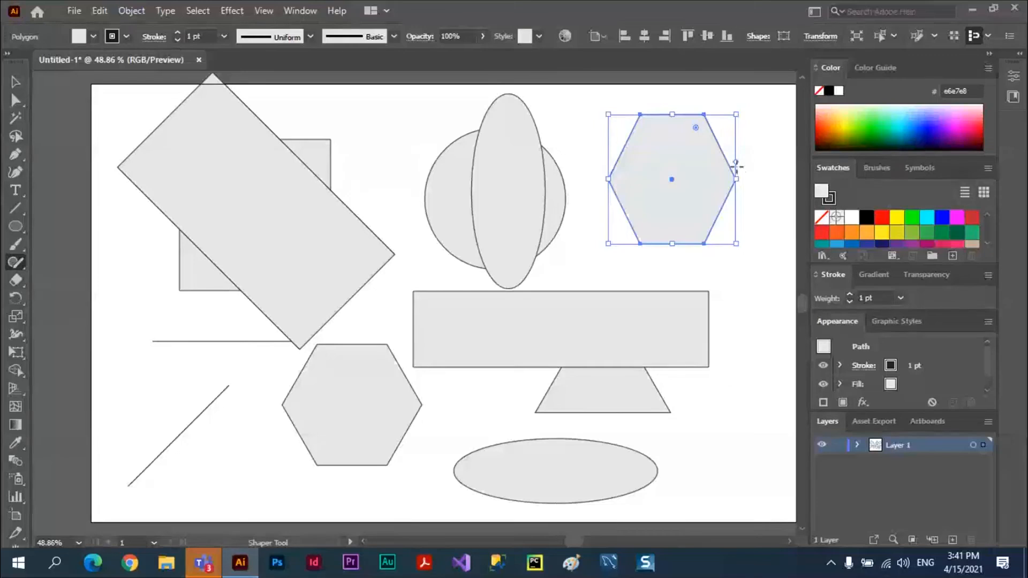
{"action": "left_click_drag", "start_coordinate": [736, 162], "coordinate": [723, 242]}
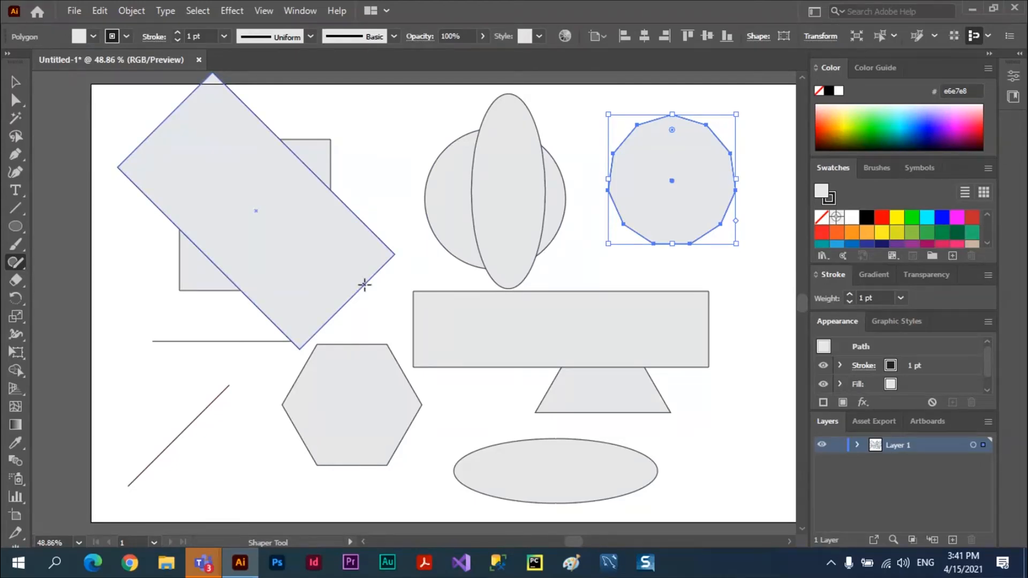
Step: Shift the tilted rectangle toward the artboard's center so it only overlaps the square's lower-right corner, shrink it, and round its corners
{"action": "left_click", "coordinate": [297, 209]}
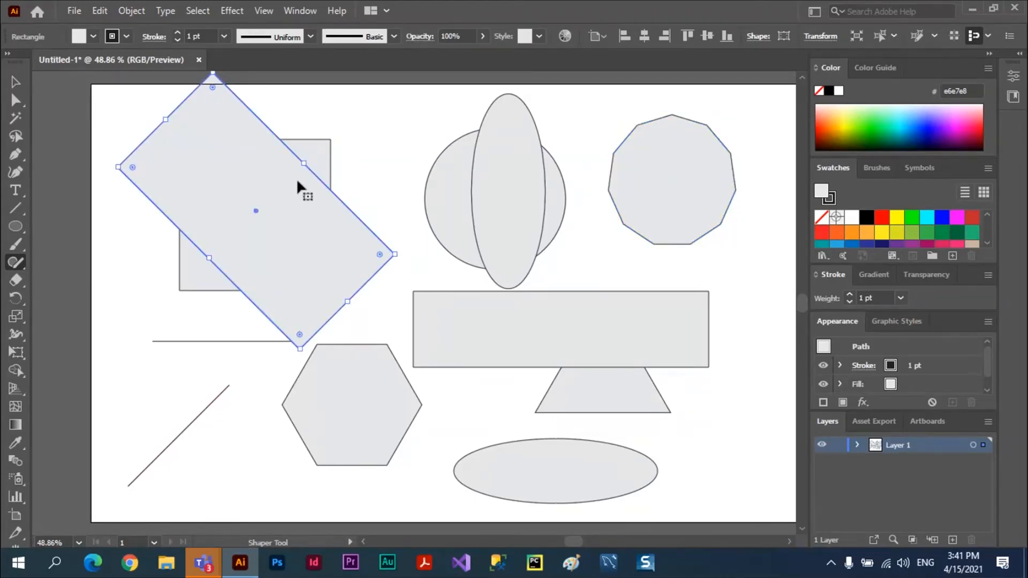
{"action": "left_click_drag", "start_coordinate": [297, 178], "coordinate": [404, 234]}
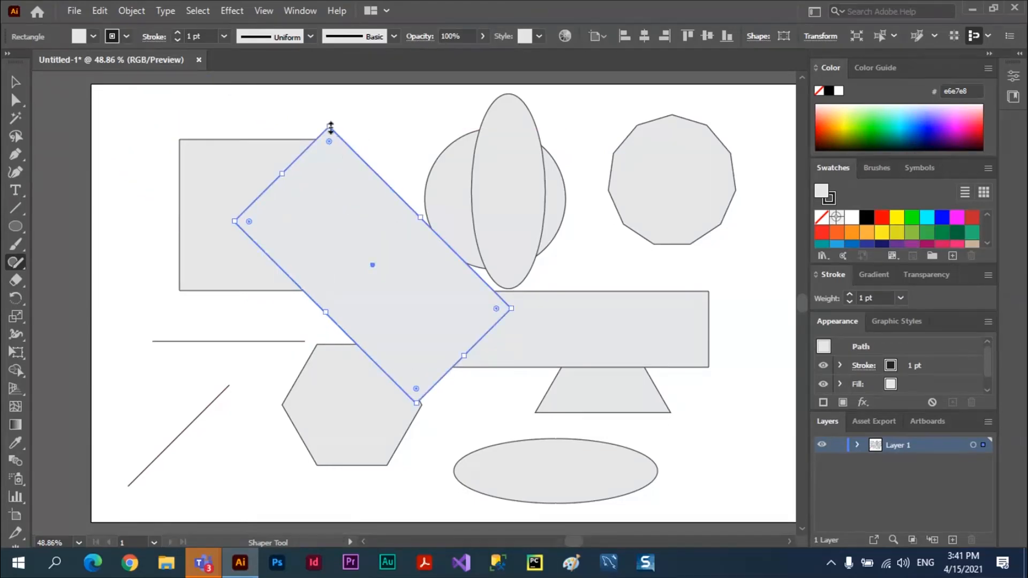
{"action": "left_click_drag", "start_coordinate": [336, 135], "coordinate": [331, 190]}
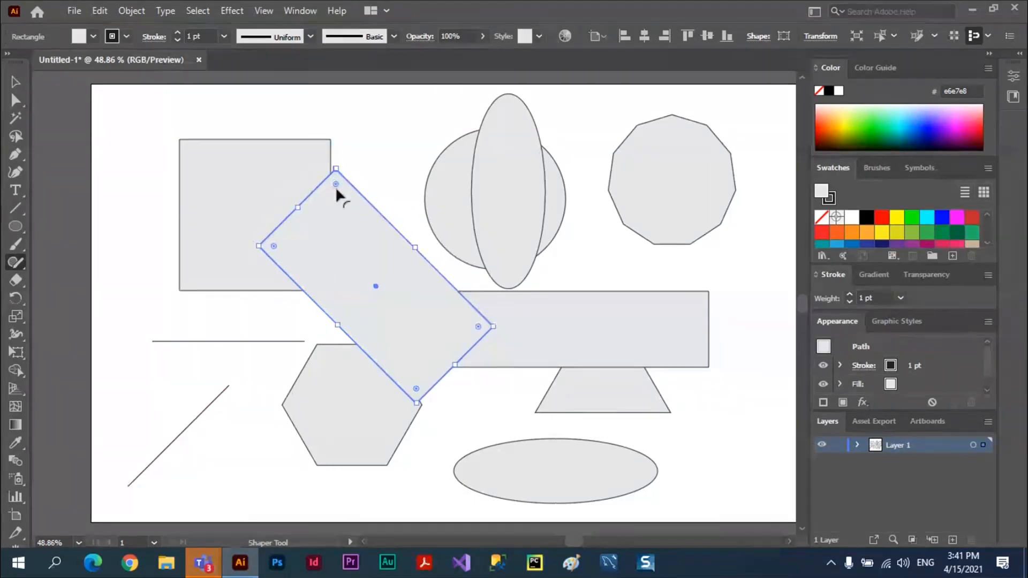
{"action": "left_click_drag", "start_coordinate": [336, 188], "coordinate": [361, 234]}
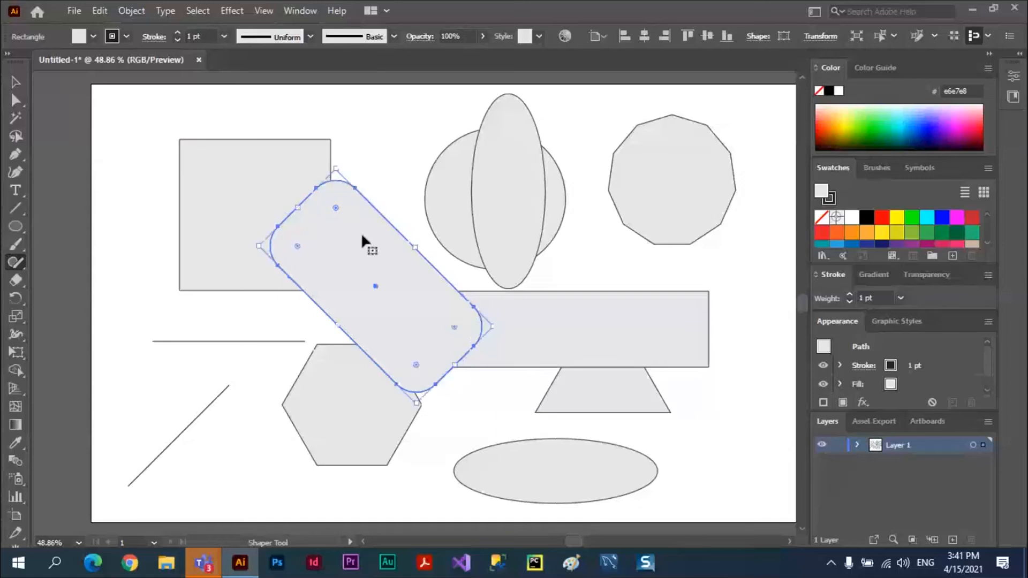
Step: Rotate the rounded rectangle counterclockwise to a shallower tilt, fill it with red, and deselect it
{"action": "left_click_drag", "start_coordinate": [338, 160], "coordinate": [297, 174]}
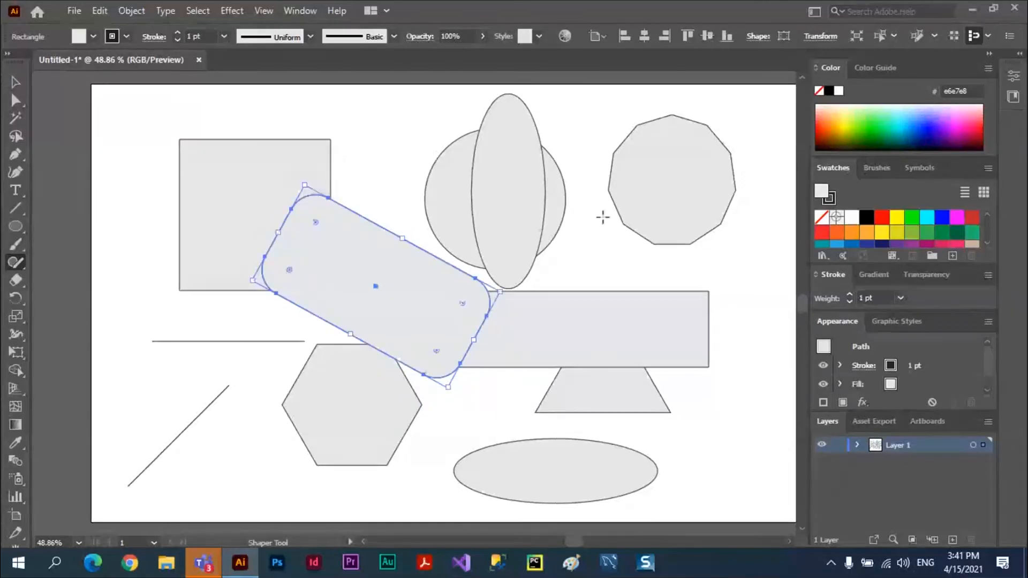
{"action": "left_click", "coordinate": [882, 218]}
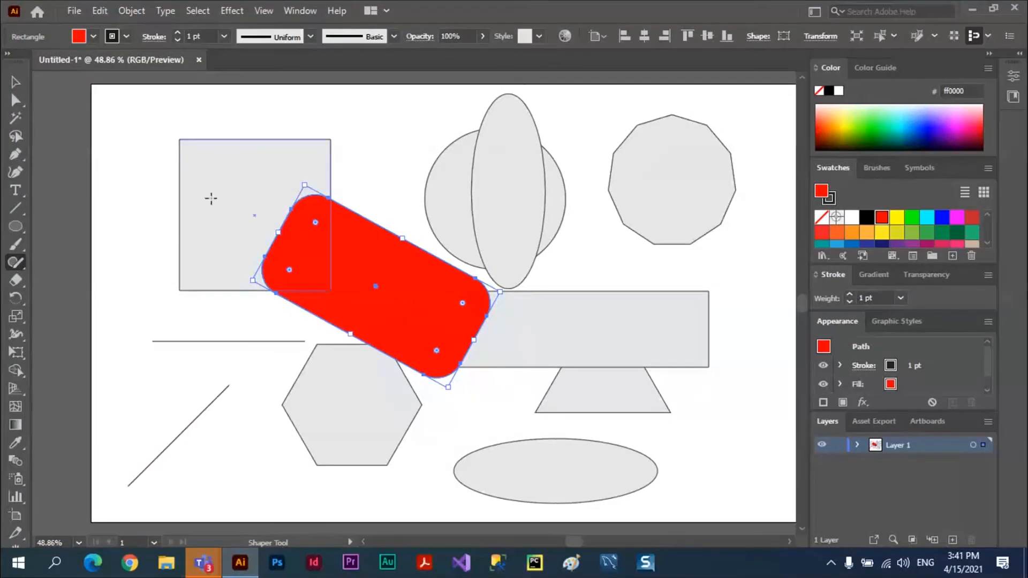
{"action": "left_click", "coordinate": [152, 157]}
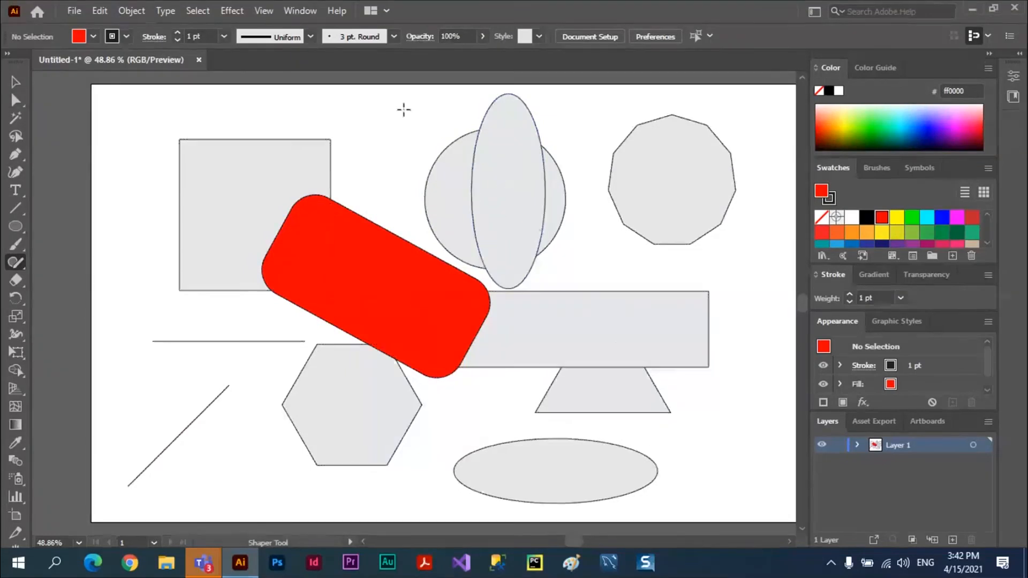
{"action": "mouse_move", "coordinate": [322, 108]}
{"action": "left_mouse_down"}
{"action": "mouse_move", "coordinate": [352, 95]}
{"action": "mouse_move", "coordinate": [354, 135]}
{"action": "mouse_move", "coordinate": [415, 109]}
{"action": "left_mouse_up"}
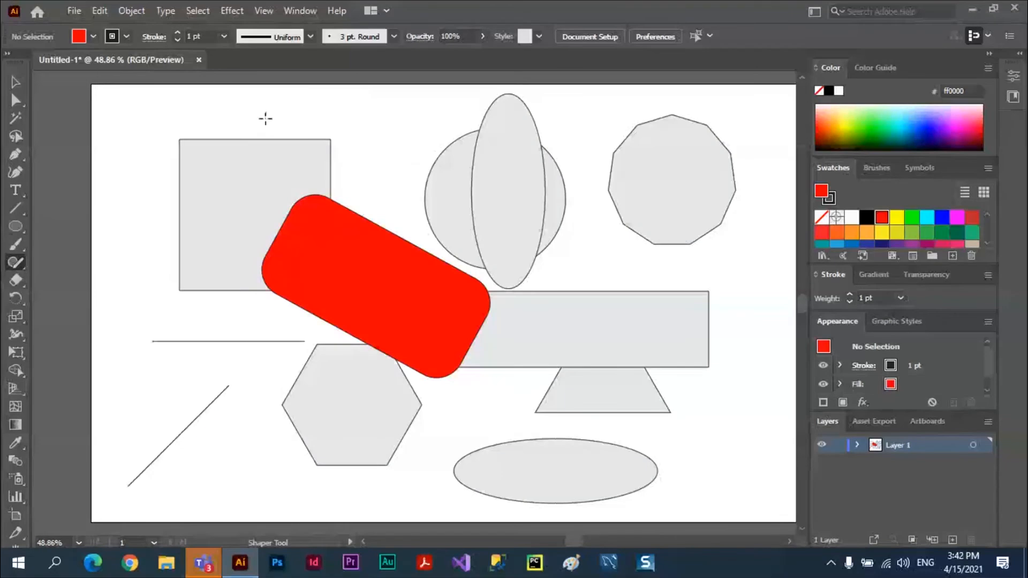
{"action": "left_click_drag", "start_coordinate": [302, 116], "coordinate": [383, 127]}
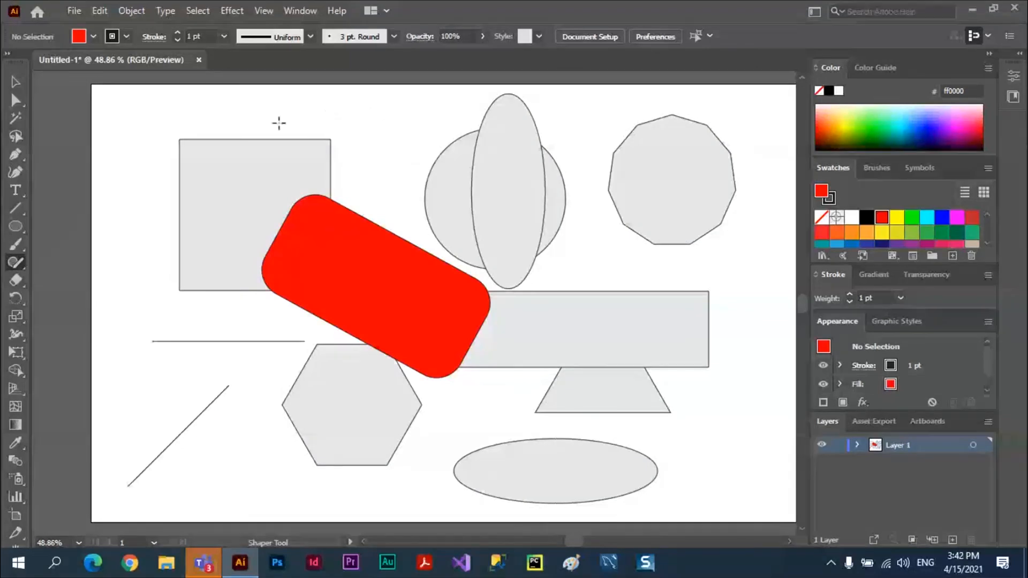
{"action": "left_click_drag", "start_coordinate": [279, 123], "coordinate": [391, 152]}
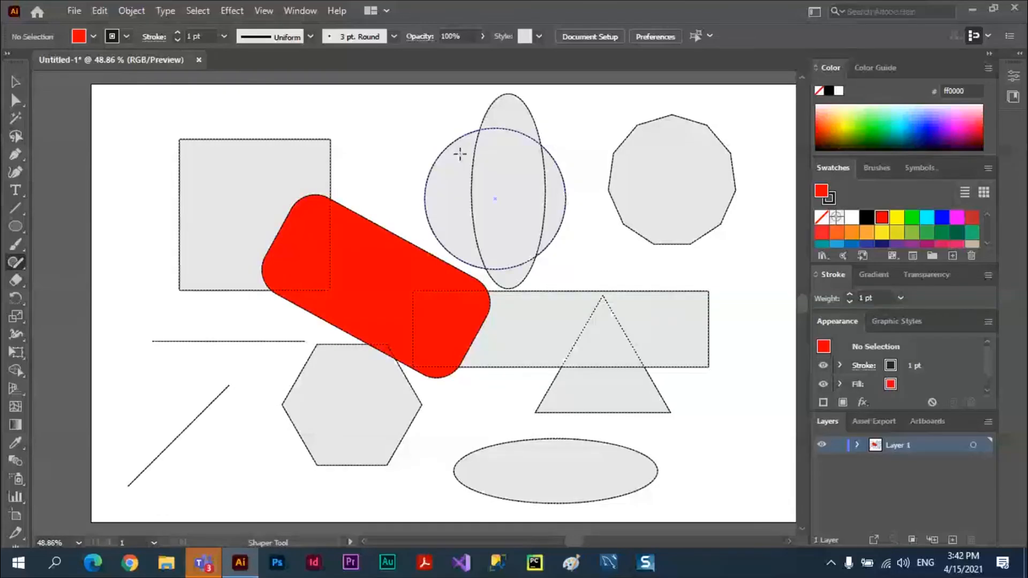
Step: Merge the left part of the circle with the overlapping tall ellipse using the Shaper tool
{"action": "left_click_drag", "start_coordinate": [459, 154], "coordinate": [529, 181]}
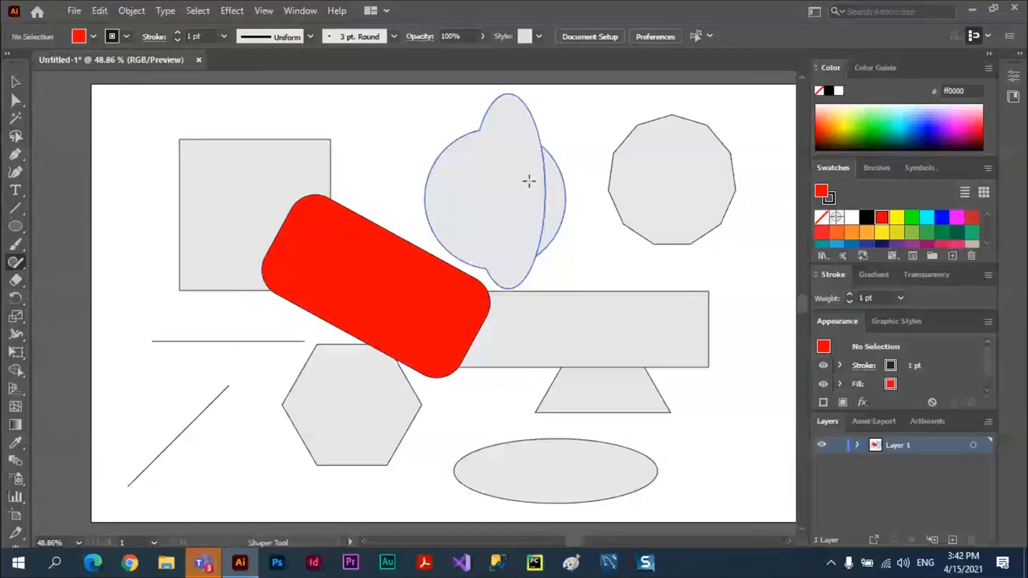
{"action": "key", "text": "ctrl+z"}
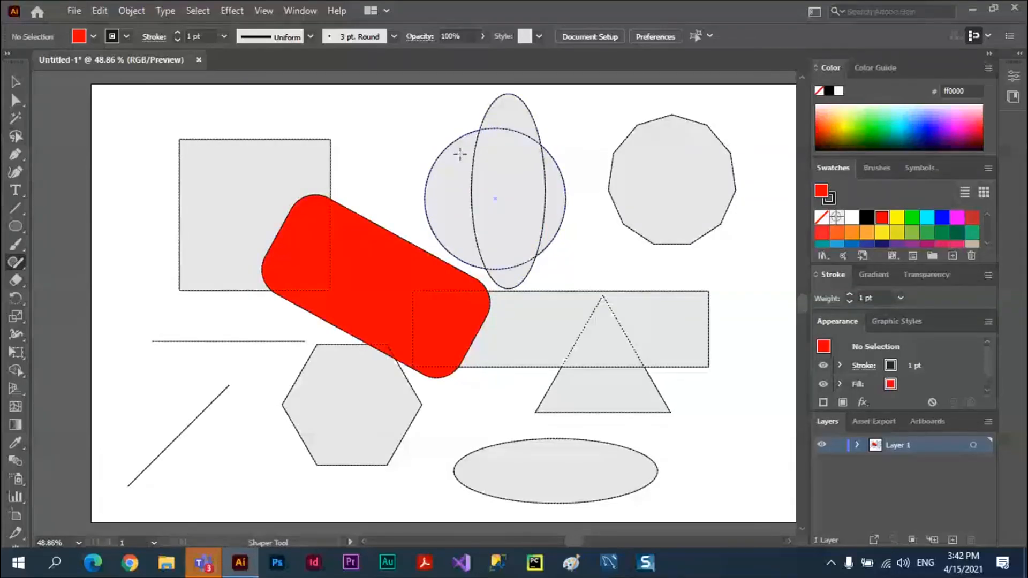
{"action": "left_click_drag", "start_coordinate": [460, 154], "coordinate": [529, 181]}
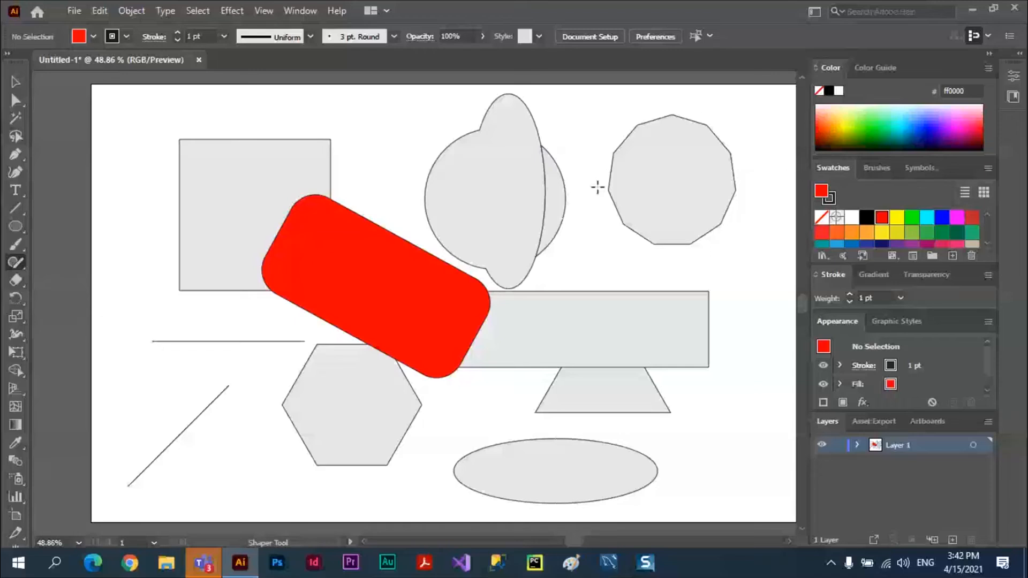
Step: Try cutting the circle-ellipse overlap away from the outside, undo it, and merge the circle's right part with the ellipse
{"action": "mouse_move", "coordinate": [585, 152]}
{"action": "left_mouse_down"}
{"action": "mouse_move", "coordinate": [519, 171]}
{"action": "mouse_move", "coordinate": [488, 214]}
{"action": "left_mouse_up"}
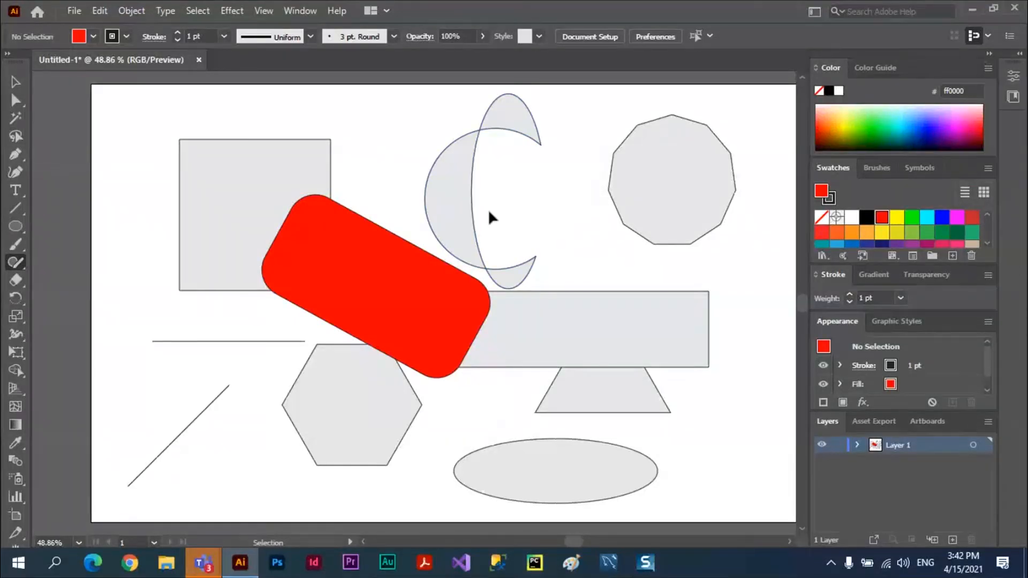
{"action": "key", "text": "ctrl+z"}
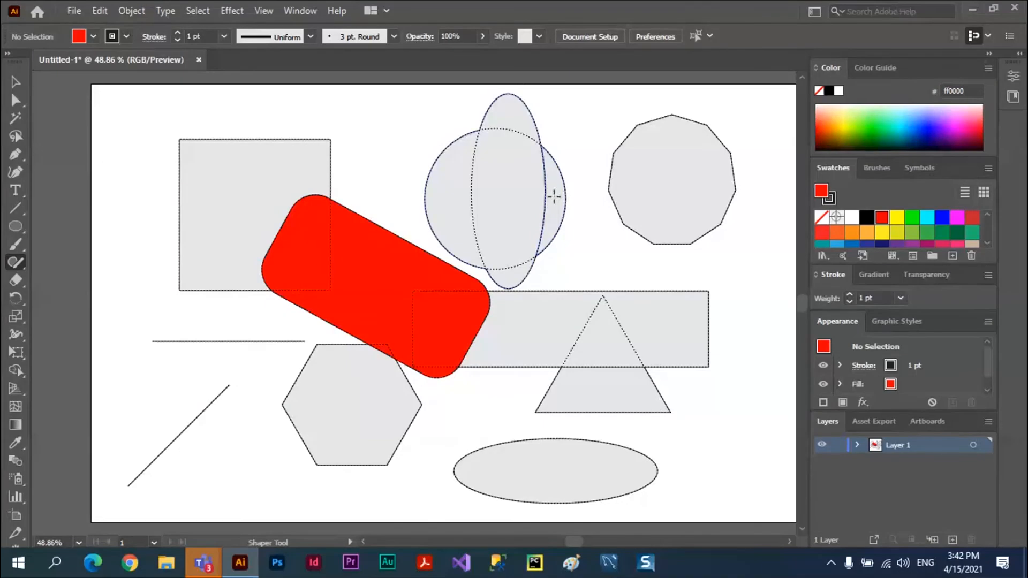
{"action": "mouse_move", "coordinate": [553, 210]}
{"action": "left_mouse_down"}
{"action": "mouse_move", "coordinate": [497, 206]}
{"action": "mouse_move", "coordinate": [491, 186]}
{"action": "left_mouse_up"}
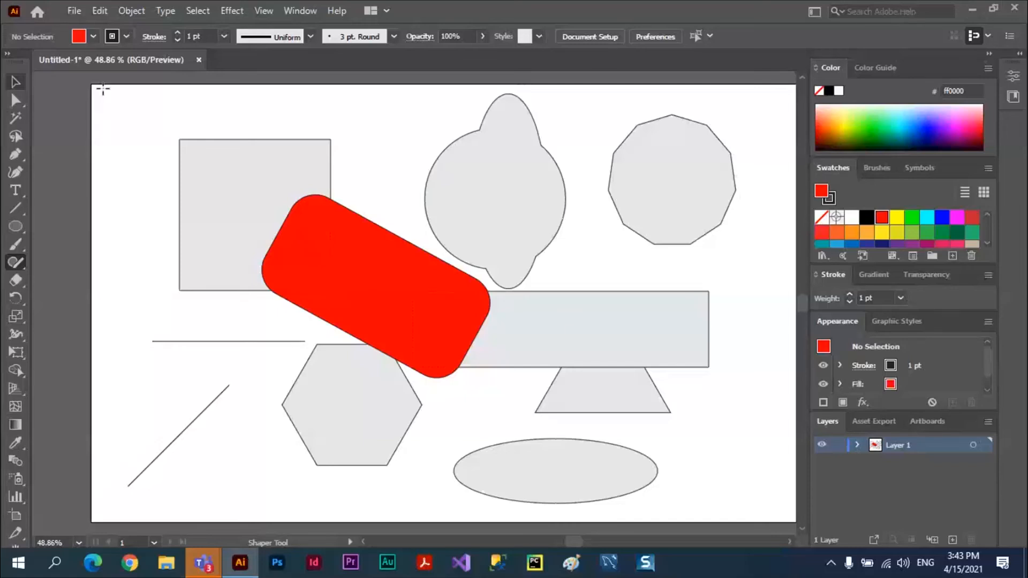
Step: Move the merged circle-and-ellipse group so it overlaps the left side of the eleven-sided polygon
{"action": "left_click", "coordinate": [523, 163]}
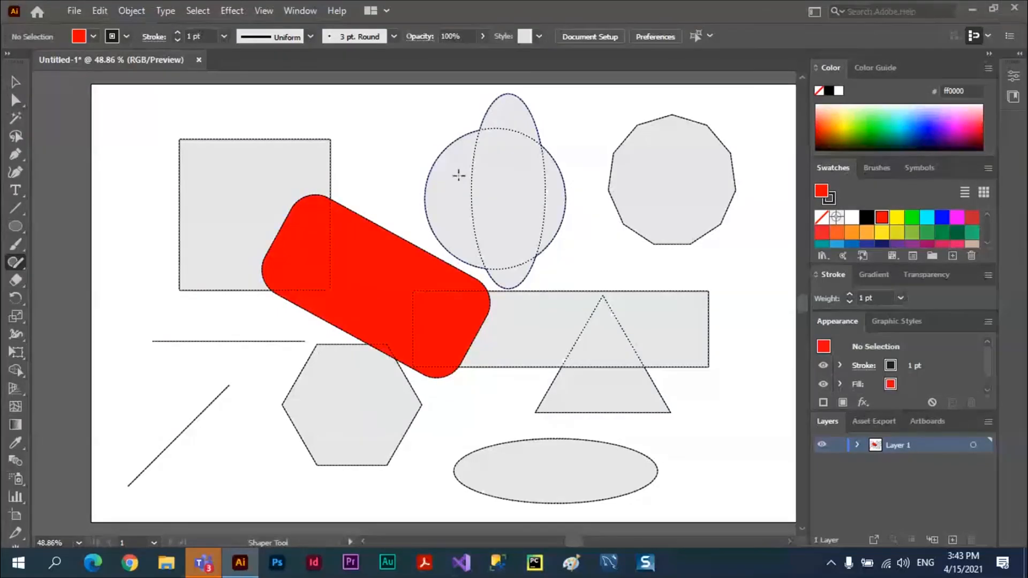
{"action": "left_click_drag", "start_coordinate": [459, 176], "coordinate": [114, 268]}
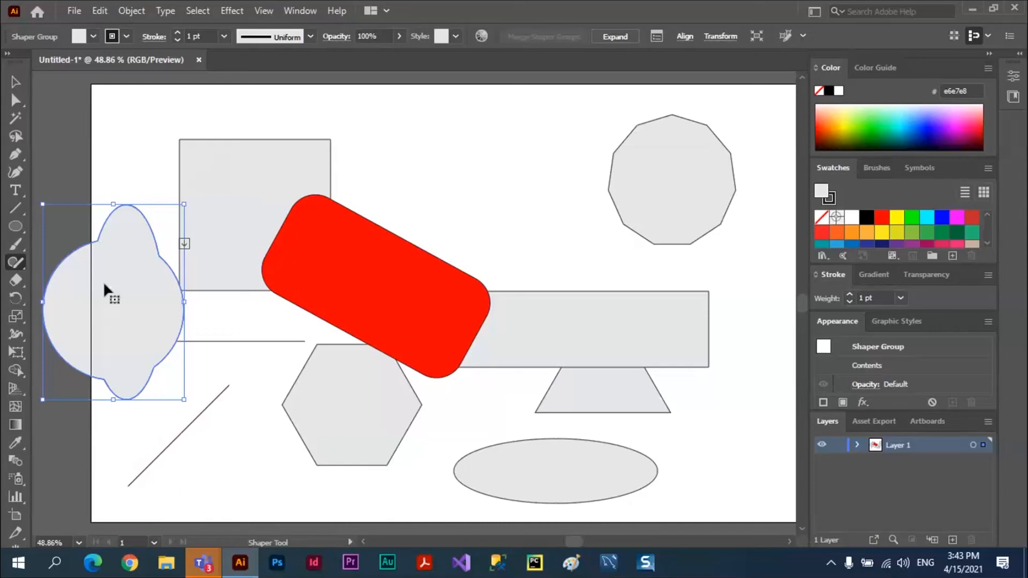
{"action": "left_click_drag", "start_coordinate": [109, 281], "coordinate": [572, 156]}
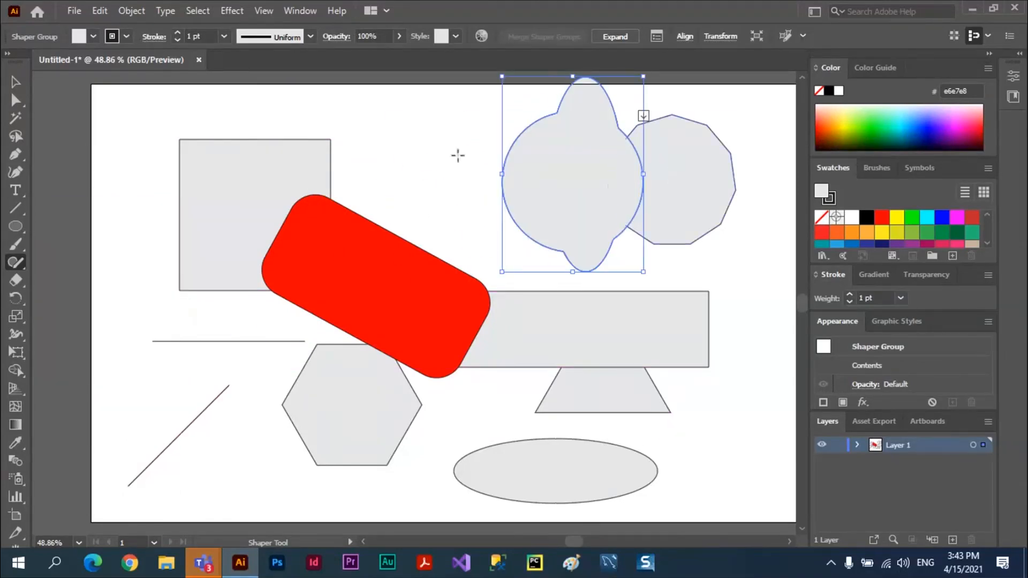
{"action": "left_click", "coordinate": [431, 155]}
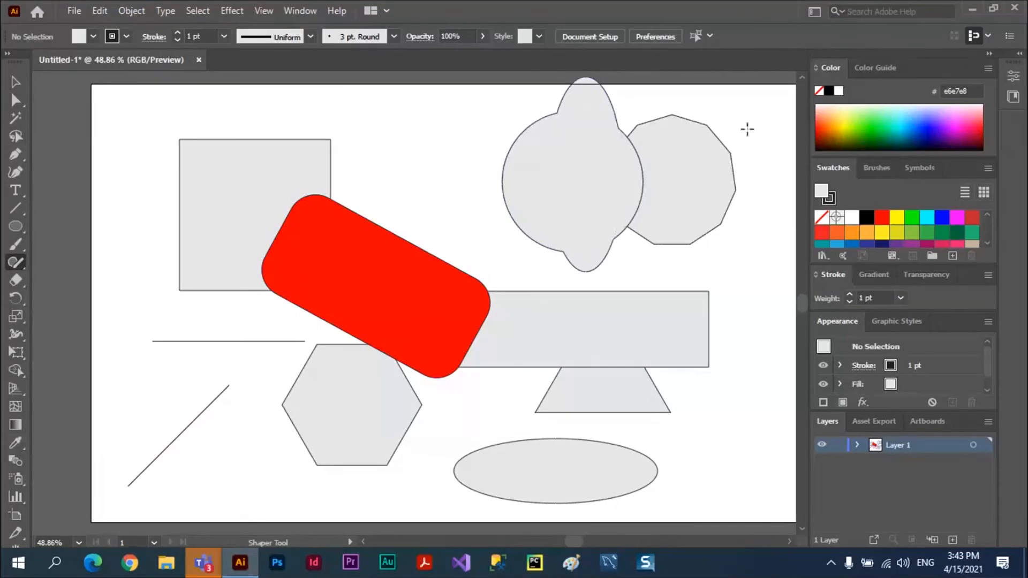
Step: Subtract the eleven-sided polygon from the merged circle-and-ellipse group, and the triangle from the wide rectangle, with the Shaper tool
{"action": "left_click", "coordinate": [672, 191]}
{"action": "left_click", "coordinate": [786, 115]}
{"action": "mouse_move", "coordinate": [769, 103]}
{"action": "left_mouse_down"}
{"action": "mouse_move", "coordinate": [753, 184]}
{"action": "mouse_move", "coordinate": [689, 153]}
{"action": "mouse_move", "coordinate": [661, 202]}
{"action": "mouse_move", "coordinate": [628, 160]}
{"action": "mouse_move", "coordinate": [619, 191]}
{"action": "left_mouse_up"}
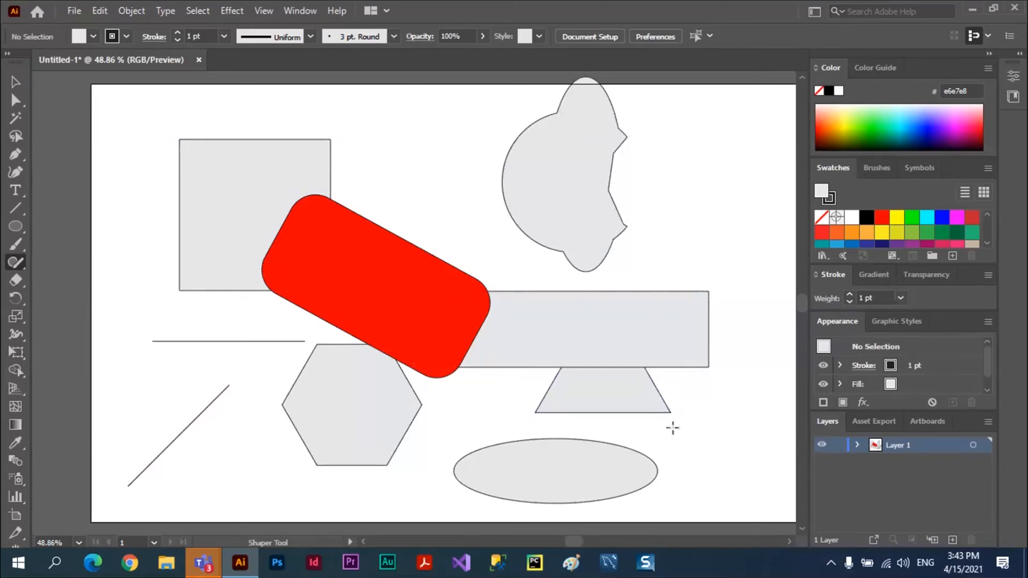
{"action": "mouse_move", "coordinate": [671, 427]}
{"action": "left_mouse_down"}
{"action": "mouse_move", "coordinate": [613, 419]}
{"action": "mouse_move", "coordinate": [620, 390]}
{"action": "left_mouse_up"}
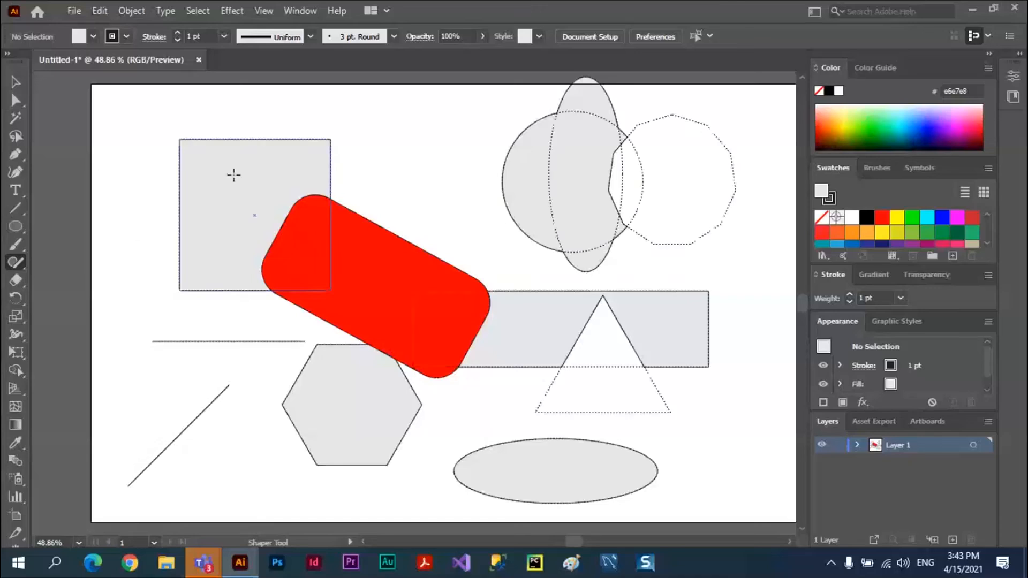
Step: Merge the square with the red rounded rectangle and move the resulting group up and left, partly off the artboard
{"action": "mouse_move", "coordinate": [242, 170]}
{"action": "left_mouse_down"}
{"action": "mouse_move", "coordinate": [337, 259]}
{"action": "mouse_move", "coordinate": [376, 268]}
{"action": "left_mouse_up"}
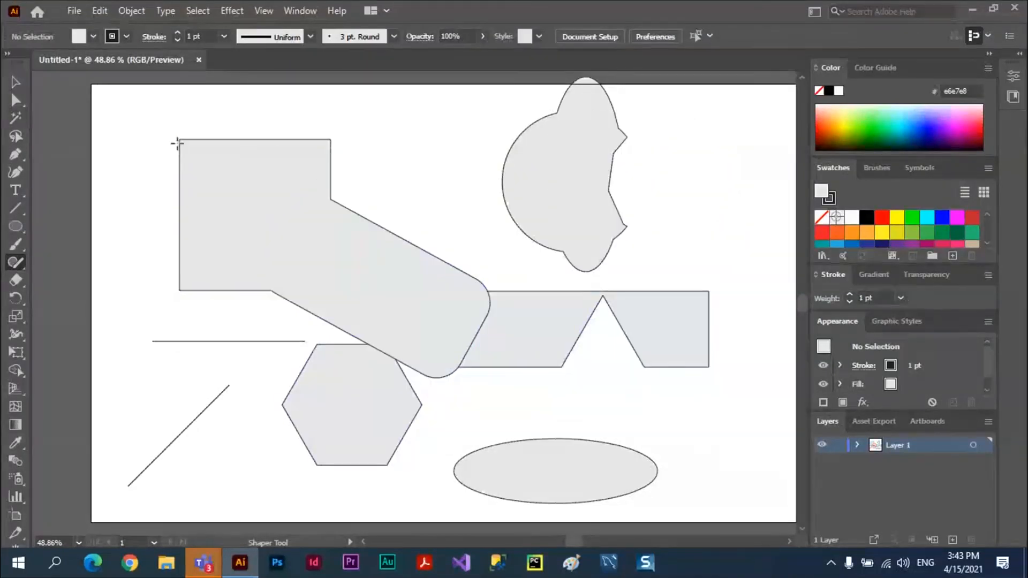
{"action": "left_click", "coordinate": [229, 183]}
{"action": "left_click_drag", "start_coordinate": [229, 183], "coordinate": [68, 101]}
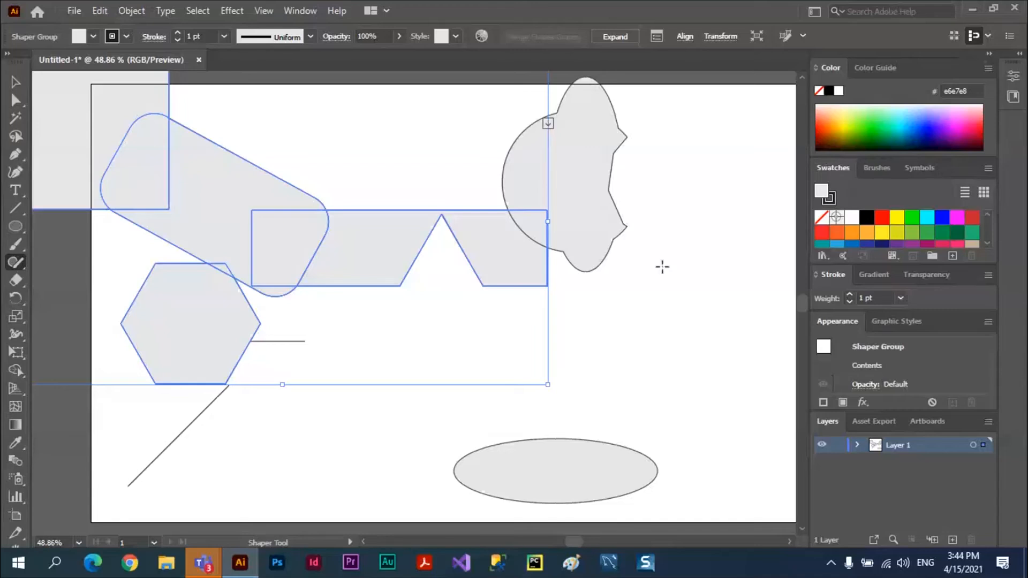
Step: Delete all the artwork from the artboard
{"action": "left_click", "coordinate": [16, 84]}
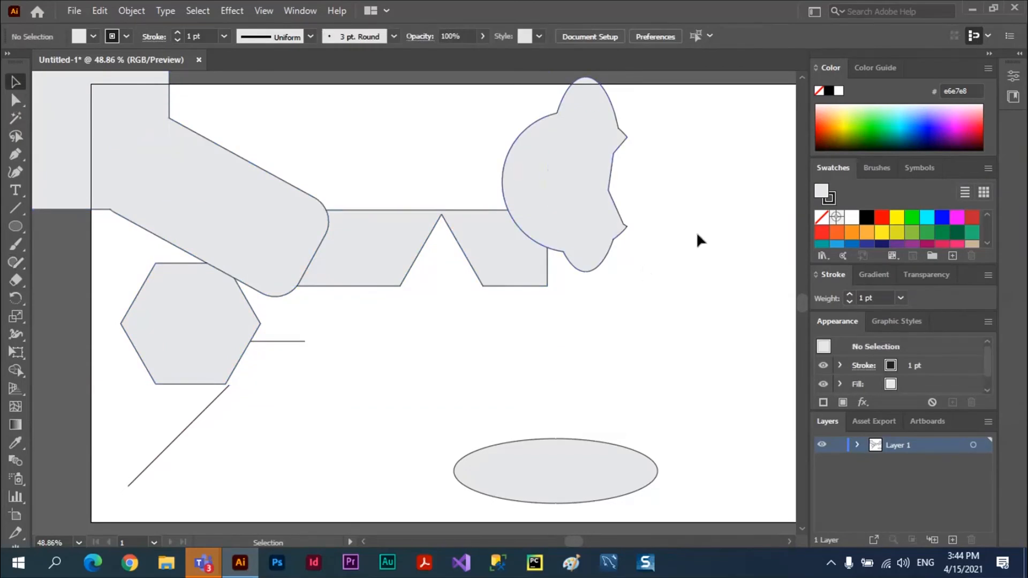
{"action": "key", "text": "a"}
{"action": "key", "text": "ctrl+a"}
{"action": "key", "text": "Delete"}
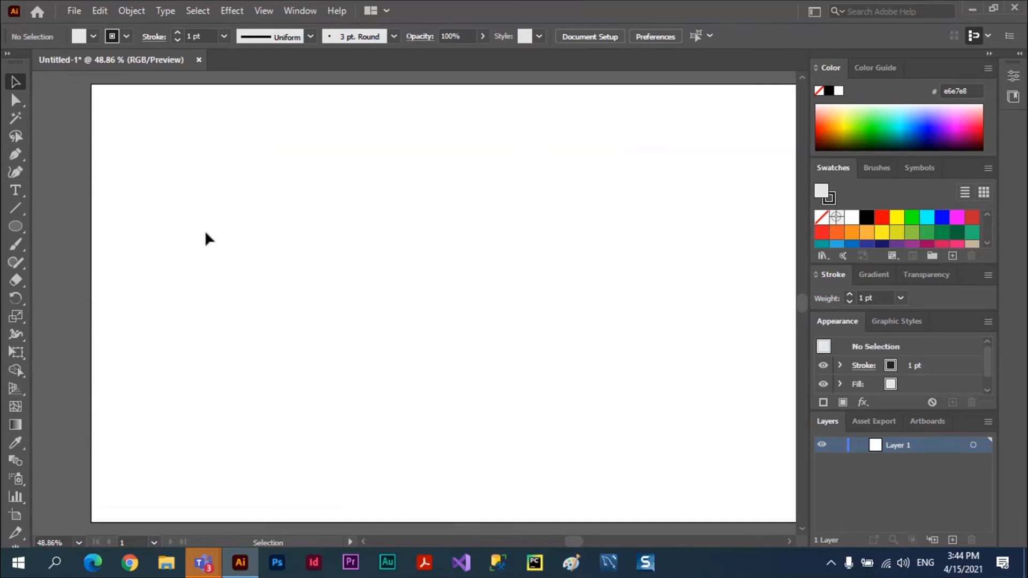
Step: Sketch a wide rectangle across the artboard's lower half and a triangle overlapping its top edge with the Shaper tool
{"action": "left_click", "coordinate": [16, 265]}
{"action": "mouse_move", "coordinate": [284, 286]}
{"action": "left_mouse_down"}
{"action": "mouse_move", "coordinate": [306, 328]}
{"action": "mouse_move", "coordinate": [387, 383]}
{"action": "left_mouse_up"}
{"action": "mouse_move", "coordinate": [270, 315]}
{"action": "left_mouse_down"}
{"action": "mouse_move", "coordinate": [320, 296]}
{"action": "mouse_move", "coordinate": [553, 305]}
{"action": "mouse_move", "coordinate": [502, 397]}
{"action": "left_mouse_up"}
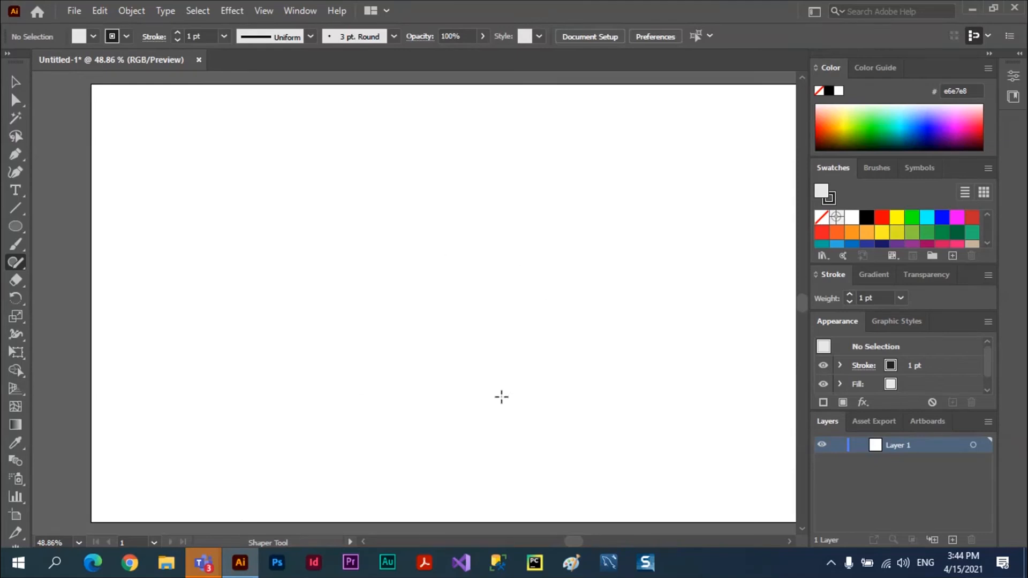
{"action": "mouse_move", "coordinate": [262, 334]}
{"action": "left_mouse_down"}
{"action": "mouse_move", "coordinate": [650, 331]}
{"action": "mouse_move", "coordinate": [652, 468]}
{"action": "mouse_move", "coordinate": [301, 457]}
{"action": "mouse_move", "coordinate": [273, 399]}
{"action": "mouse_move", "coordinate": [275, 339]}
{"action": "mouse_move", "coordinate": [455, 165]}
{"action": "mouse_move", "coordinate": [629, 319]}
{"action": "mouse_move", "coordinate": [721, 346]}
{"action": "mouse_move", "coordinate": [226, 347]}
{"action": "left_mouse_up"}
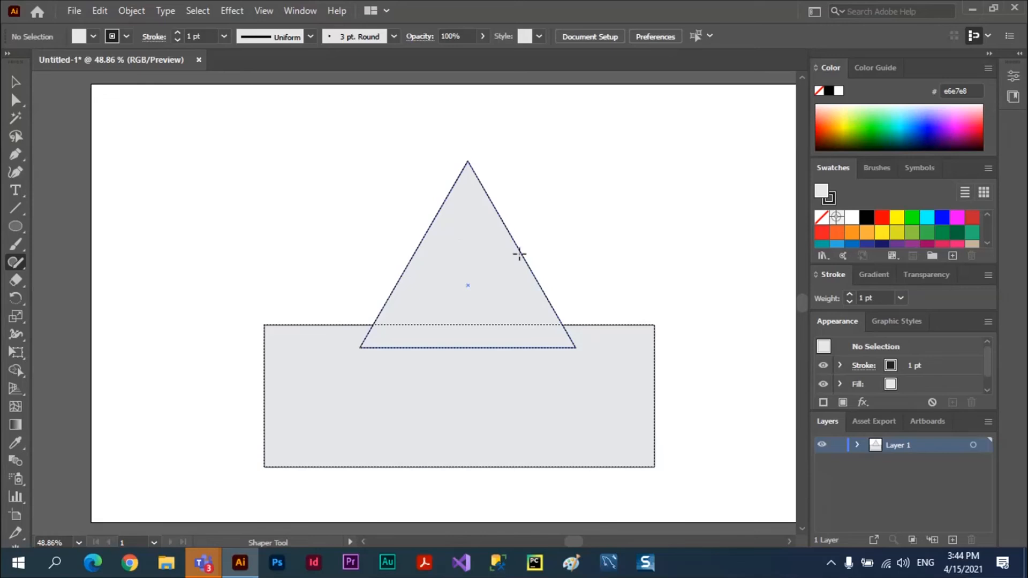
Step: Widen the triangle on both sides so it overhangs the rectangle like a roof
{"action": "left_click", "coordinate": [459, 230]}
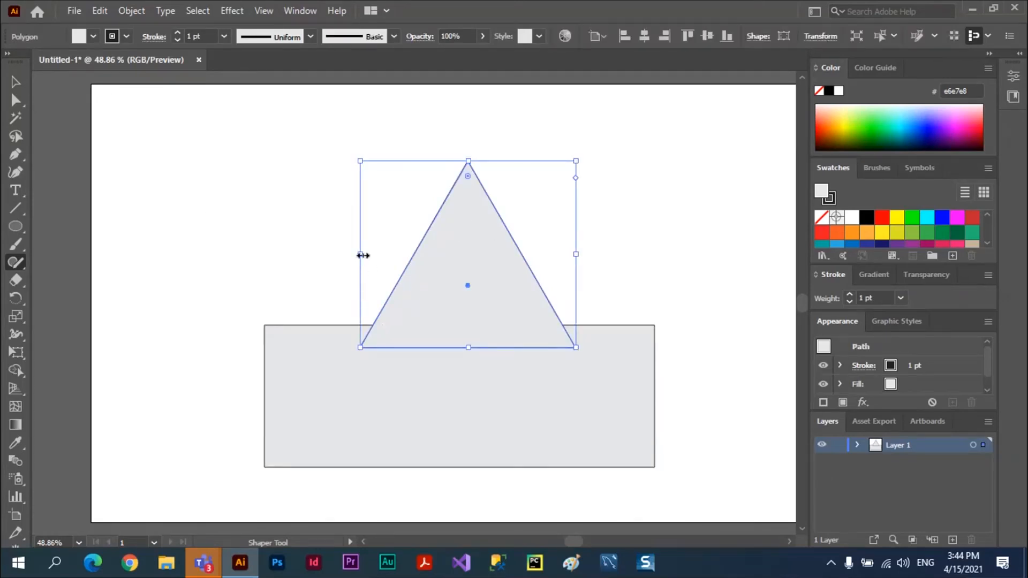
{"action": "left_click_drag", "start_coordinate": [361, 255], "coordinate": [220, 264]}
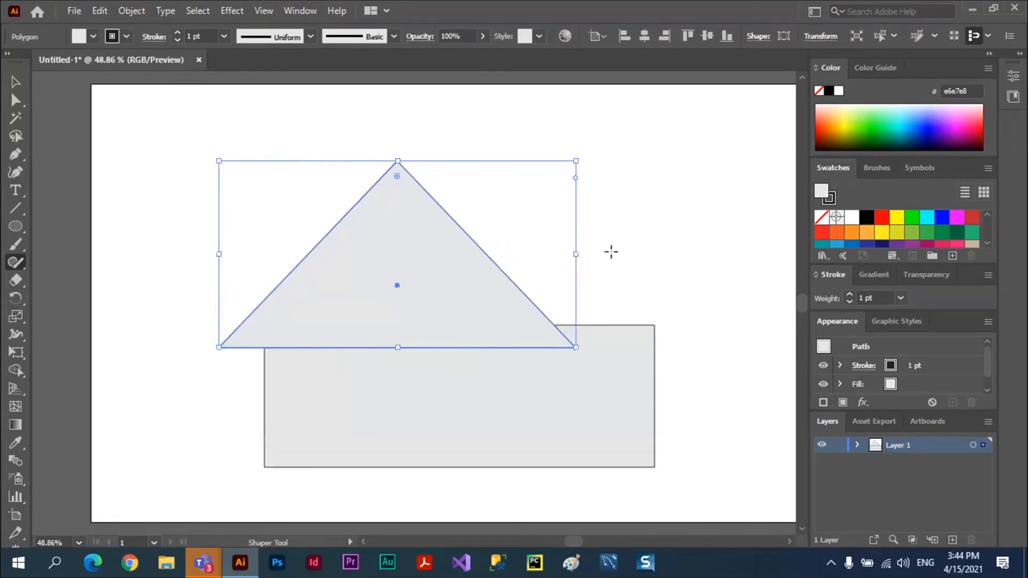
{"action": "left_click_drag", "start_coordinate": [577, 254], "coordinate": [701, 251]}
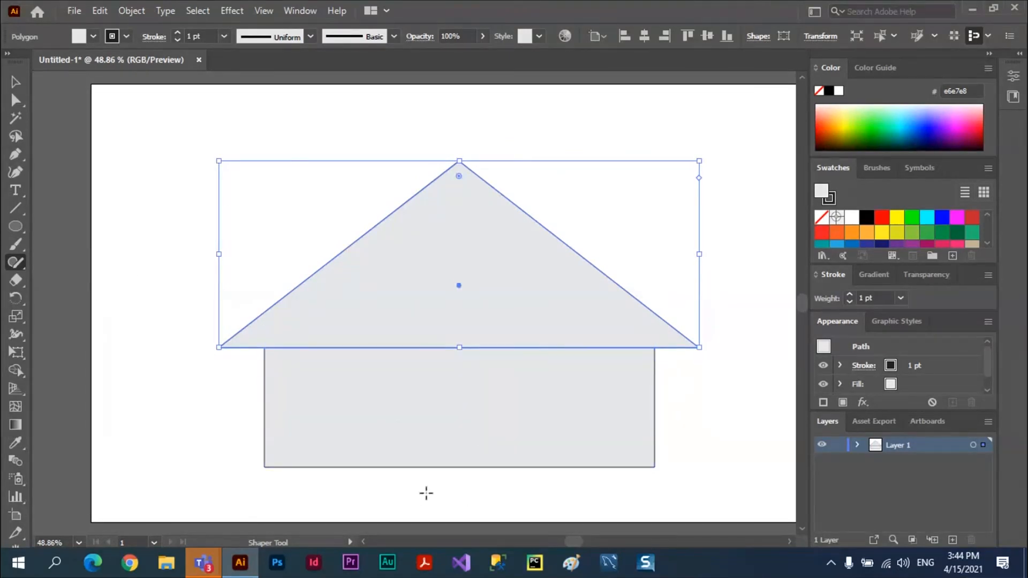
Step: Sketch a door rectangle crossing the wall's bottom edge, a circular window on each side, and a chimney rectangle overlapping the roof's right slope
{"action": "mouse_move", "coordinate": [426, 470]}
{"action": "left_mouse_down"}
{"action": "mouse_move", "coordinate": [430, 392]}
{"action": "mouse_move", "coordinate": [487, 492]}
{"action": "mouse_move", "coordinate": [431, 490]}
{"action": "left_mouse_up"}
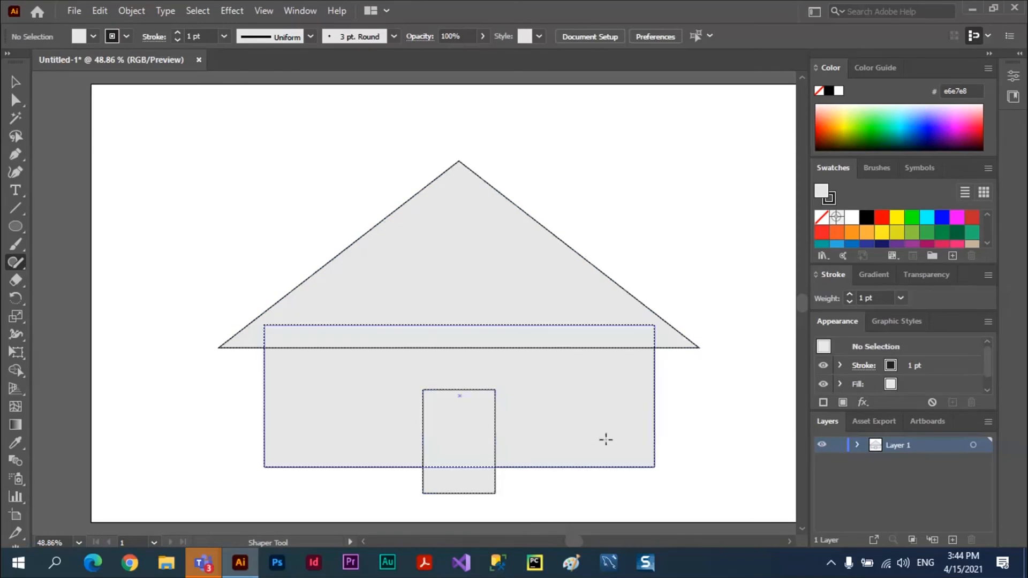
{"action": "mouse_move", "coordinate": [564, 420]}
{"action": "left_mouse_down"}
{"action": "mouse_move", "coordinate": [563, 385]}
{"action": "mouse_move", "coordinate": [577, 376]}
{"action": "mouse_move", "coordinate": [604, 390]}
{"action": "mouse_move", "coordinate": [593, 426]}
{"action": "mouse_move", "coordinate": [567, 422]}
{"action": "left_mouse_up"}
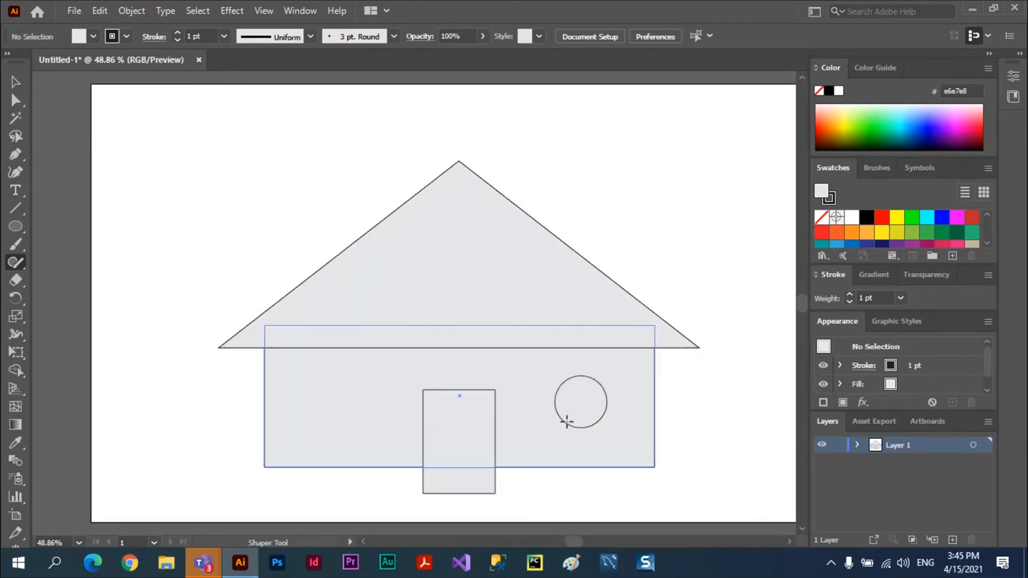
{"action": "mouse_move", "coordinate": [319, 413]}
{"action": "left_mouse_down"}
{"action": "mouse_move", "coordinate": [337, 371]}
{"action": "mouse_move", "coordinate": [378, 410]}
{"action": "mouse_move", "coordinate": [371, 420]}
{"action": "mouse_move", "coordinate": [320, 412]}
{"action": "left_mouse_up"}
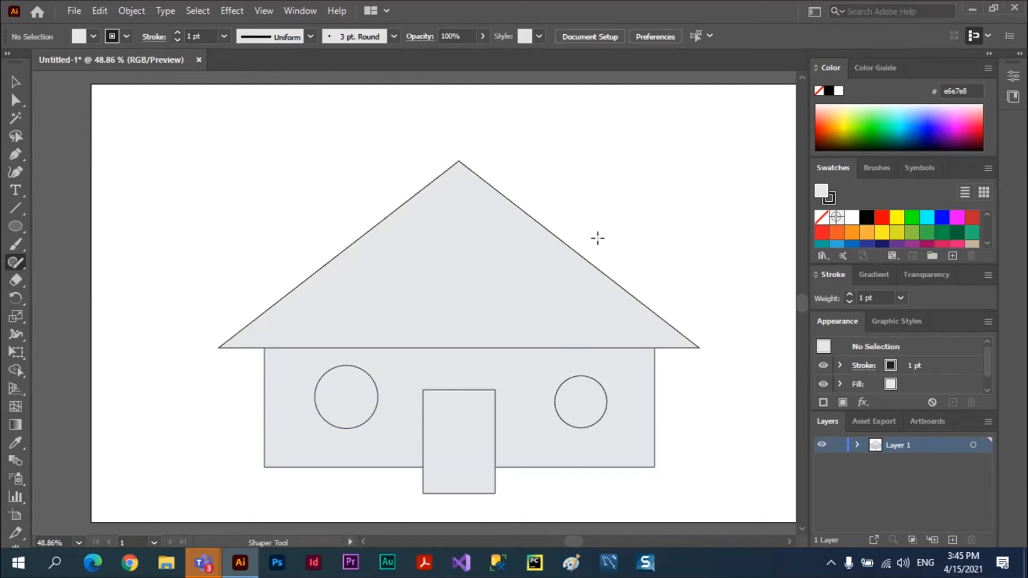
{"action": "mouse_move", "coordinate": [563, 180]}
{"action": "left_mouse_down"}
{"action": "mouse_move", "coordinate": [556, 259]}
{"action": "mouse_move", "coordinate": [609, 262]}
{"action": "mouse_move", "coordinate": [562, 176]}
{"action": "left_mouse_up"}
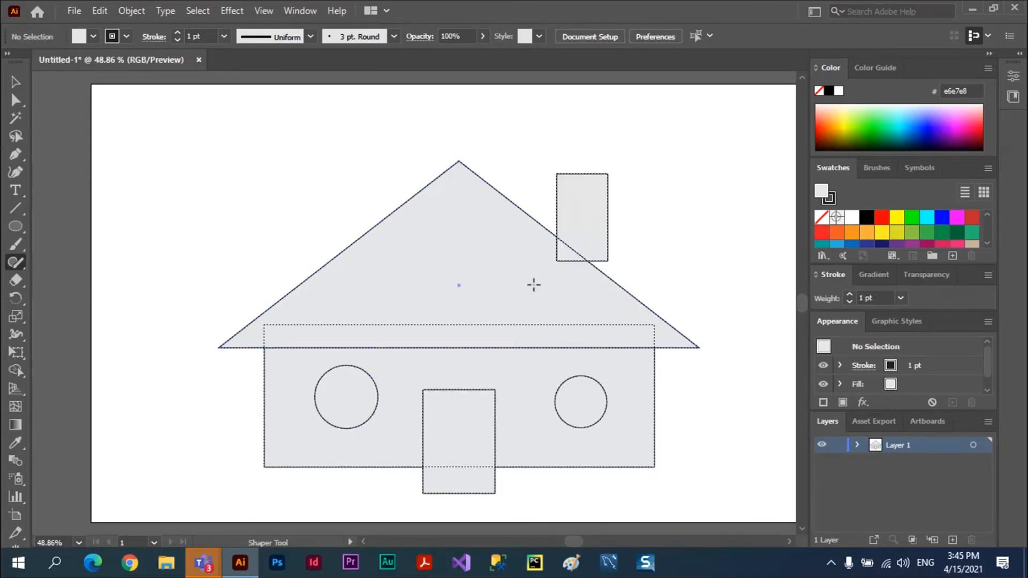
Step: Lower the chimney rectangle further into the roof and shift the door slightly up and to the right
{"action": "left_click", "coordinate": [588, 215]}
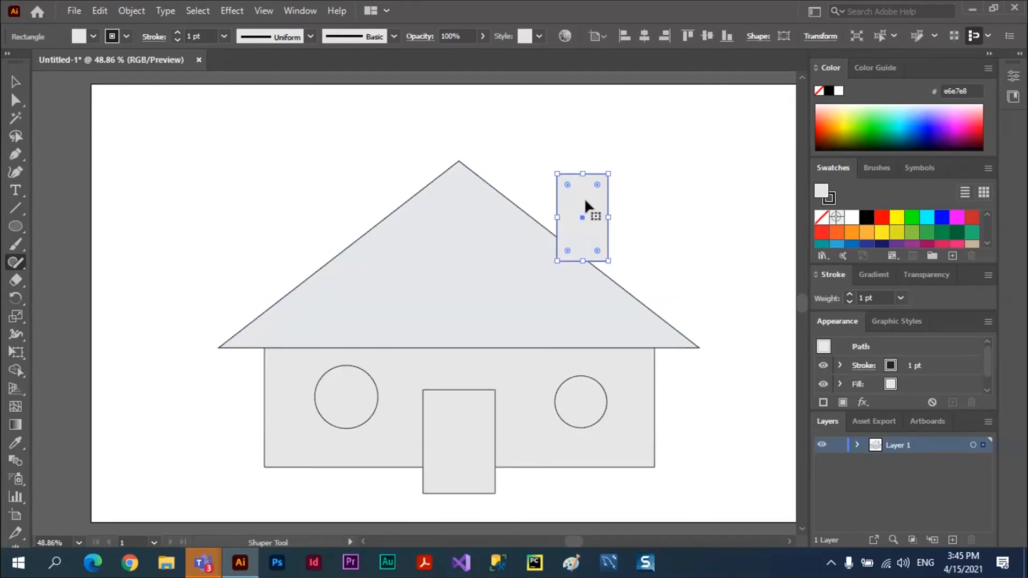
{"action": "left_click_drag", "start_coordinate": [585, 201], "coordinate": [583, 226]}
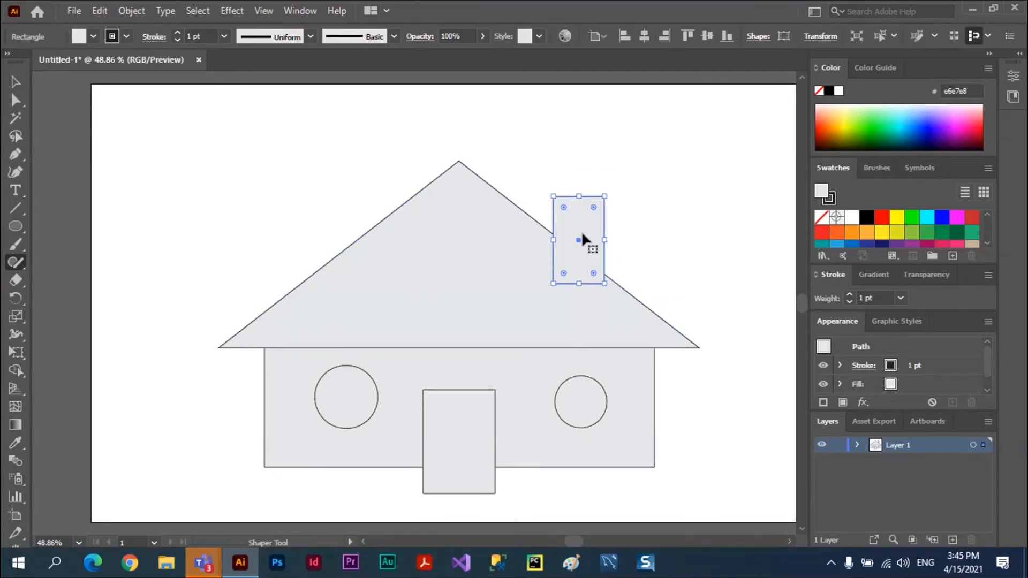
{"action": "left_click", "coordinate": [468, 427]}
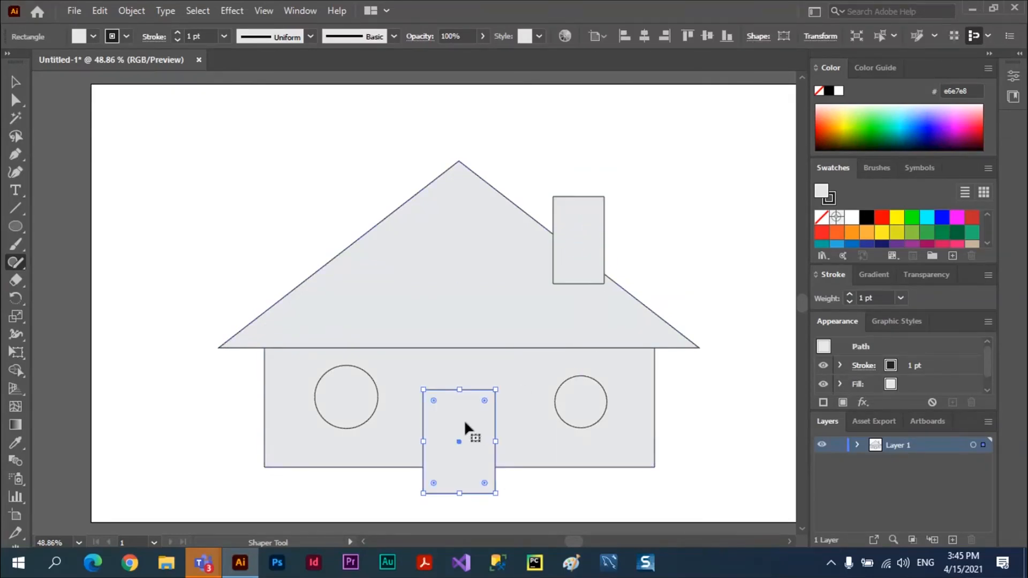
{"action": "left_click_drag", "start_coordinate": [465, 423], "coordinate": [472, 409]}
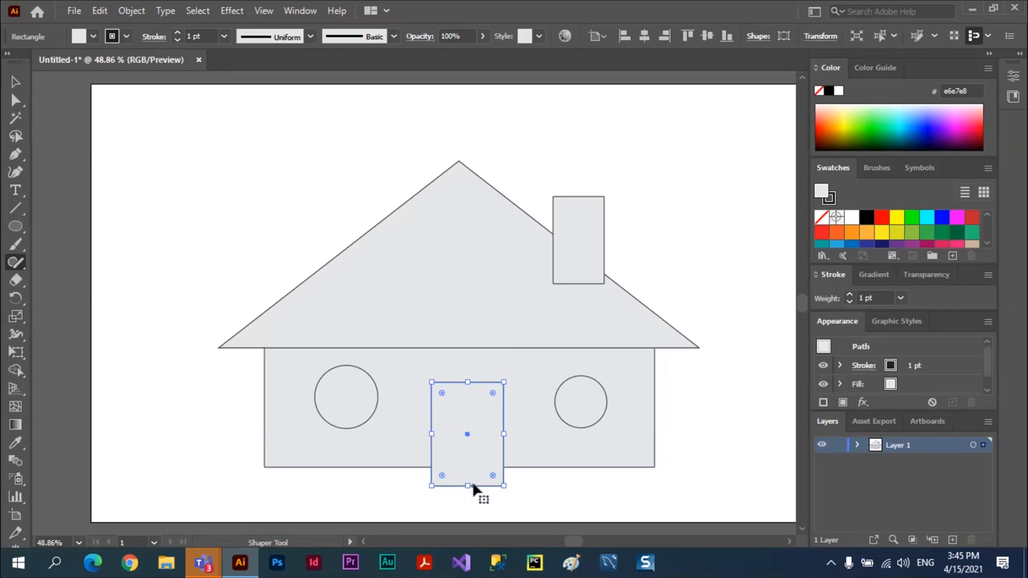
Step: Try several times to subtract the part of the door that extends below the wall, undoing each attempt
{"action": "mouse_move", "coordinate": [511, 511]}
{"action": "left_mouse_down"}
{"action": "mouse_move", "coordinate": [497, 510]}
{"action": "mouse_move", "coordinate": [482, 476]}
{"action": "mouse_move", "coordinate": [451, 481]}
{"action": "left_mouse_up"}
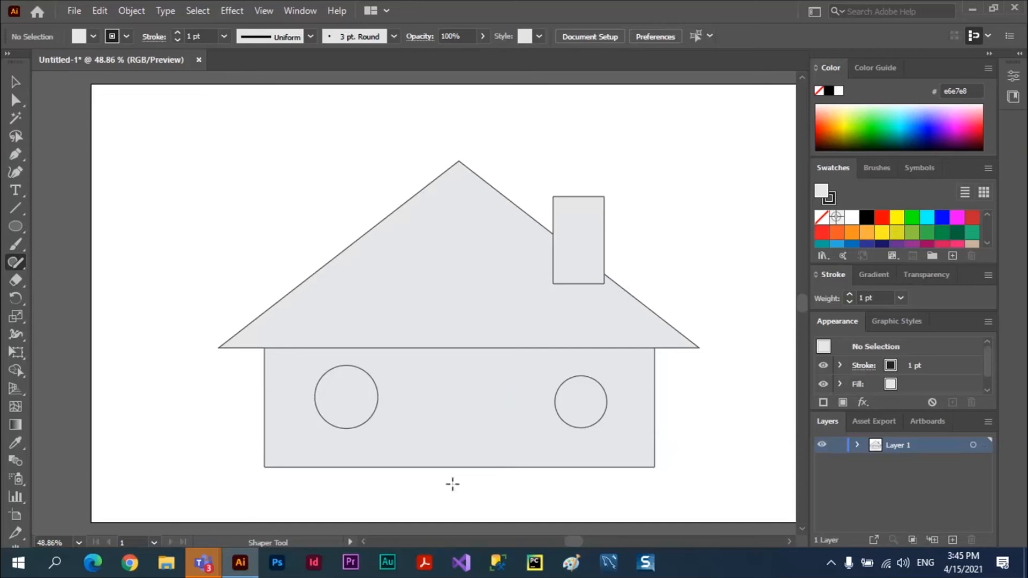
{"action": "key", "text": "ctrl"}
{"action": "key", "text": "ctrl+z"}
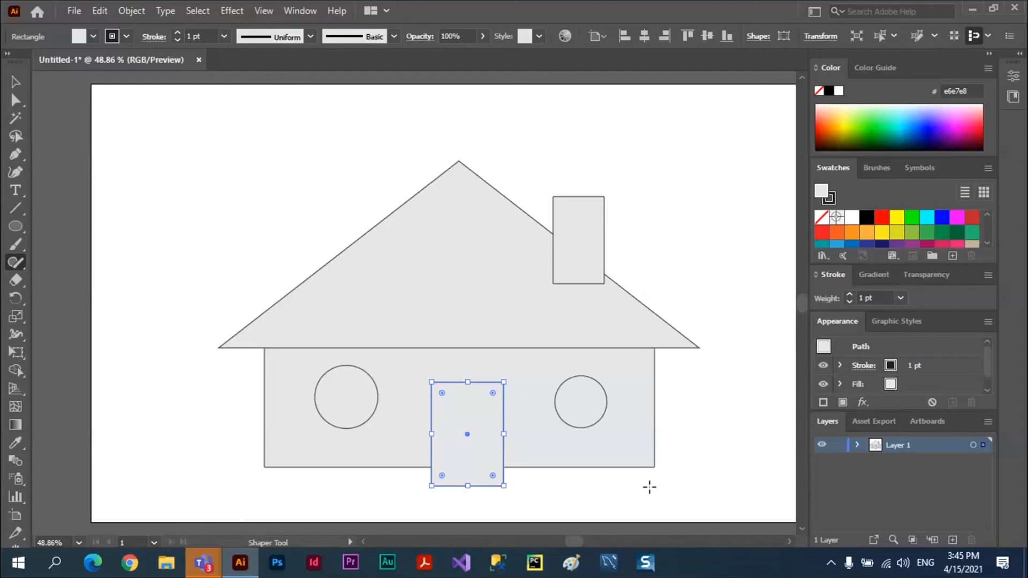
{"action": "key", "text": "ctrl+plus"}
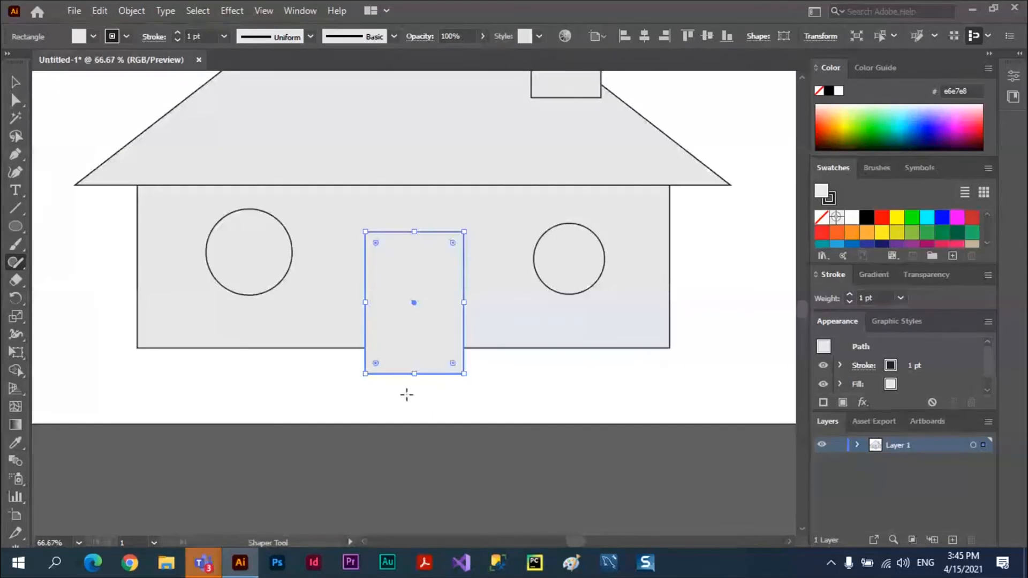
{"action": "mouse_move", "coordinate": [365, 410]}
{"action": "left_mouse_down"}
{"action": "mouse_move", "coordinate": [386, 394]}
{"action": "mouse_move", "coordinate": [385, 376]}
{"action": "mouse_move", "coordinate": [416, 357]}
{"action": "left_mouse_up"}
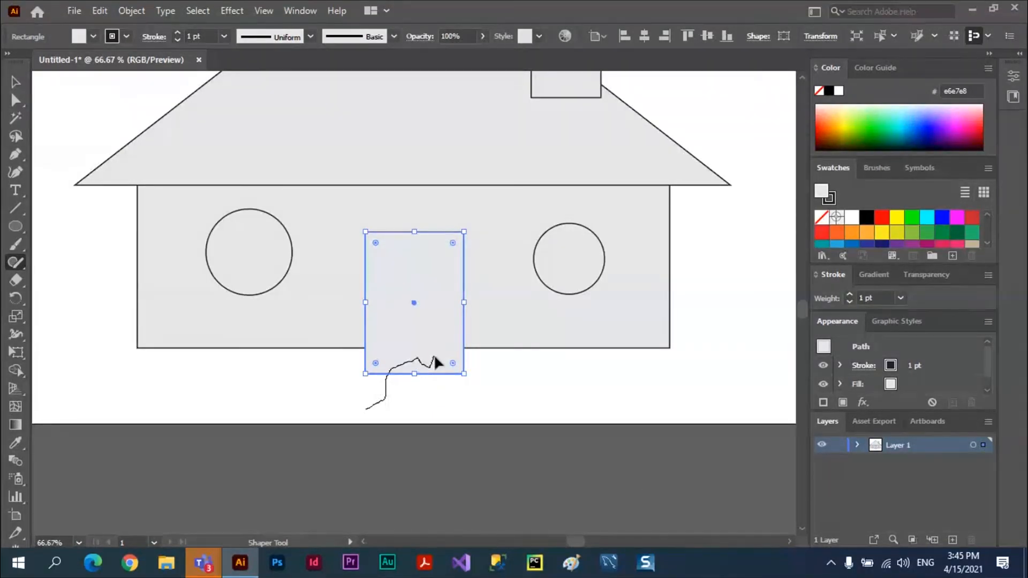
{"action": "left_click_drag", "start_coordinate": [434, 357], "coordinate": [434, 357]}
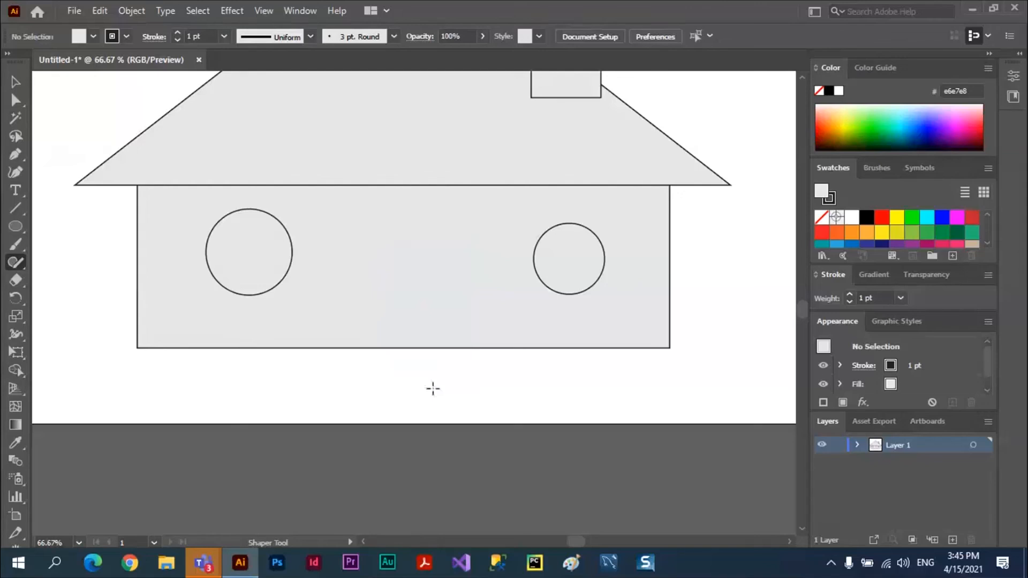
{"action": "key", "text": "ctrl+z"}
{"action": "mouse_move", "coordinate": [525, 371]}
{"action": "left_mouse_down"}
{"action": "mouse_move", "coordinate": [474, 361]}
{"action": "mouse_move", "coordinate": [453, 400]}
{"action": "mouse_move", "coordinate": [431, 363]}
{"action": "mouse_move", "coordinate": [407, 391]}
{"action": "left_mouse_up"}
{"action": "key", "text": "ctrl+z"}
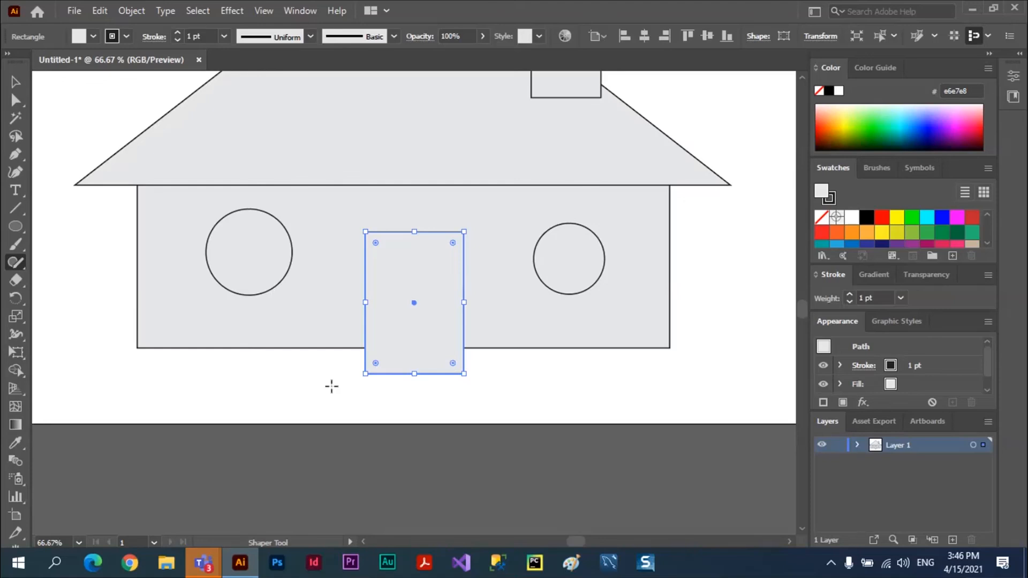
{"action": "mouse_move", "coordinate": [462, 411]}
{"action": "left_mouse_down"}
{"action": "mouse_move", "coordinate": [408, 395]}
{"action": "mouse_move", "coordinate": [433, 369]}
{"action": "mouse_move", "coordinate": [427, 272]}
{"action": "left_mouse_up"}
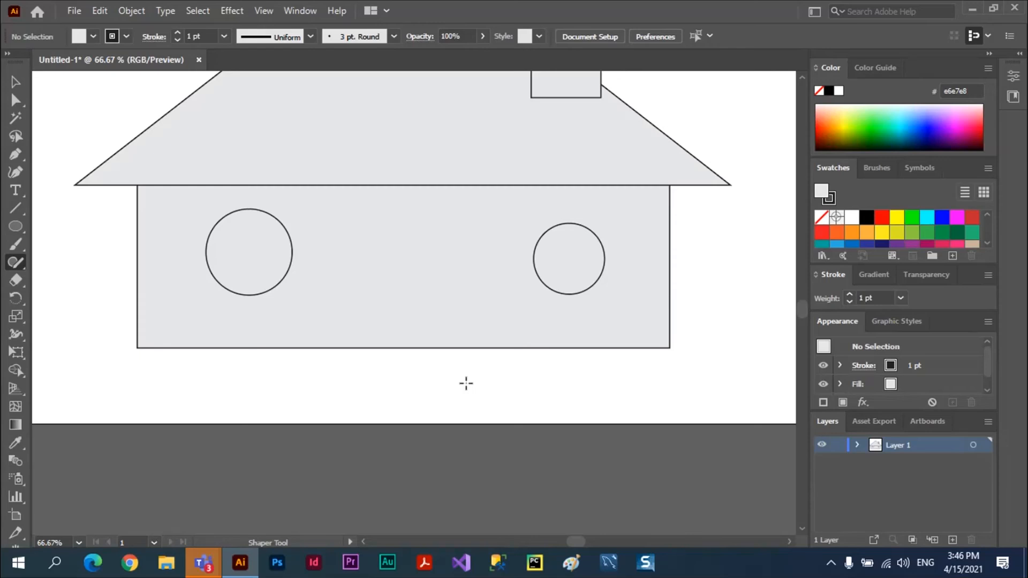
{"action": "key", "text": "ctrl+z"}
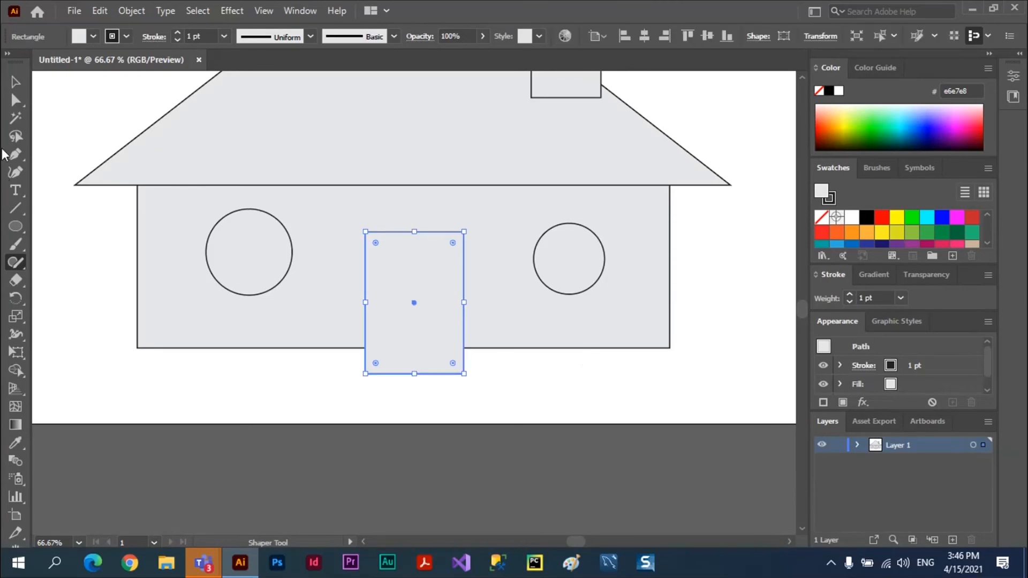
Step: With nothing selected, use the Shaper tool to remove the part of the door below the wall and cut out both circular windows
{"action": "left_click", "coordinate": [15, 82]}
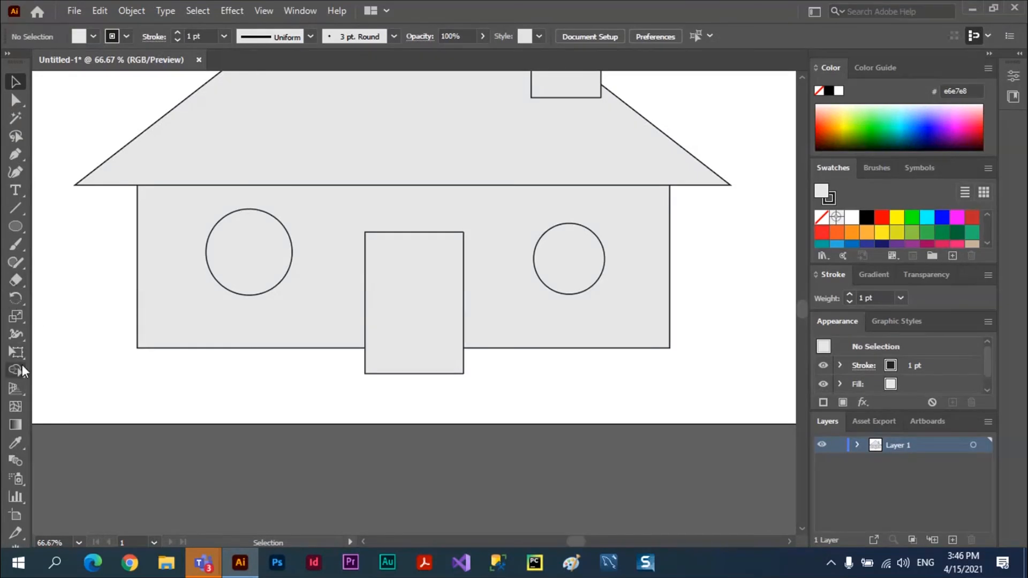
{"action": "left_click", "coordinate": [16, 261]}
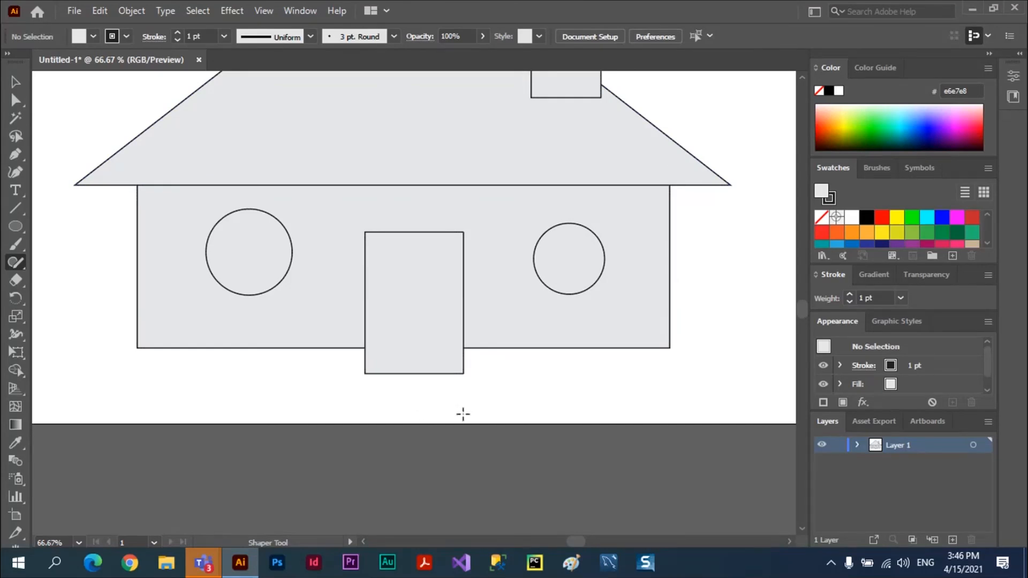
{"action": "mouse_move", "coordinate": [463, 414]}
{"action": "left_mouse_down"}
{"action": "mouse_move", "coordinate": [432, 375]}
{"action": "mouse_move", "coordinate": [446, 361]}
{"action": "mouse_move", "coordinate": [424, 360]}
{"action": "left_mouse_up"}
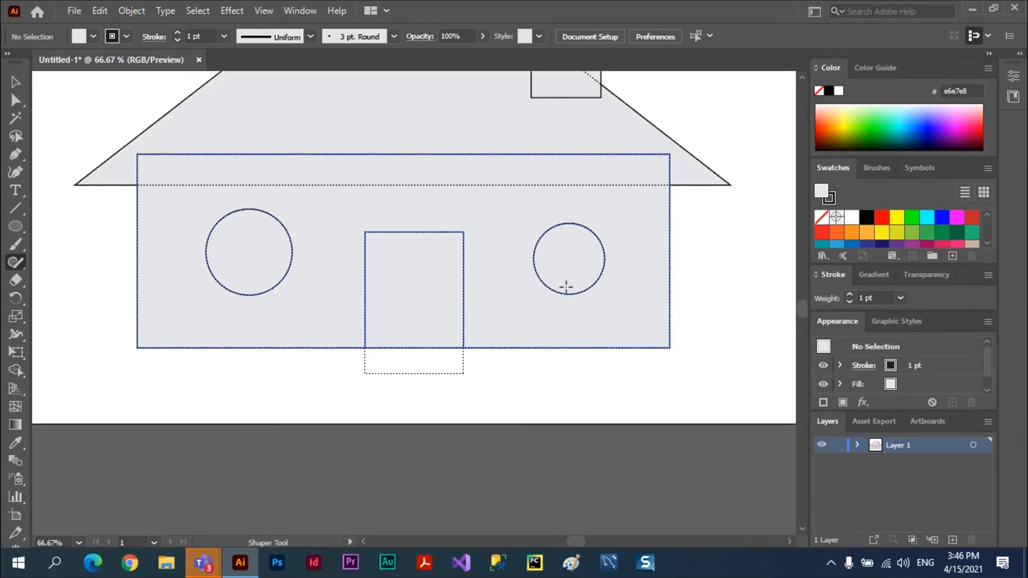
{"action": "mouse_move", "coordinate": [553, 263]}
{"action": "left_mouse_down"}
{"action": "mouse_move", "coordinate": [564, 247]}
{"action": "mouse_move", "coordinate": [589, 248]}
{"action": "mouse_move", "coordinate": [584, 256]}
{"action": "left_mouse_up"}
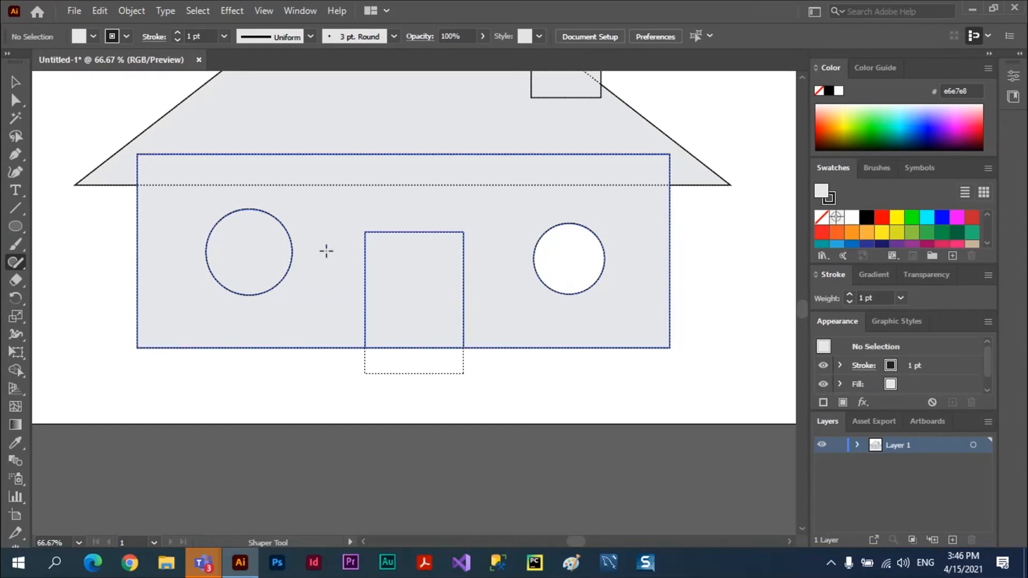
{"action": "mouse_move", "coordinate": [236, 266]}
{"action": "left_mouse_down"}
{"action": "mouse_move", "coordinate": [257, 271]}
{"action": "mouse_move", "coordinate": [268, 259]}
{"action": "left_mouse_up"}
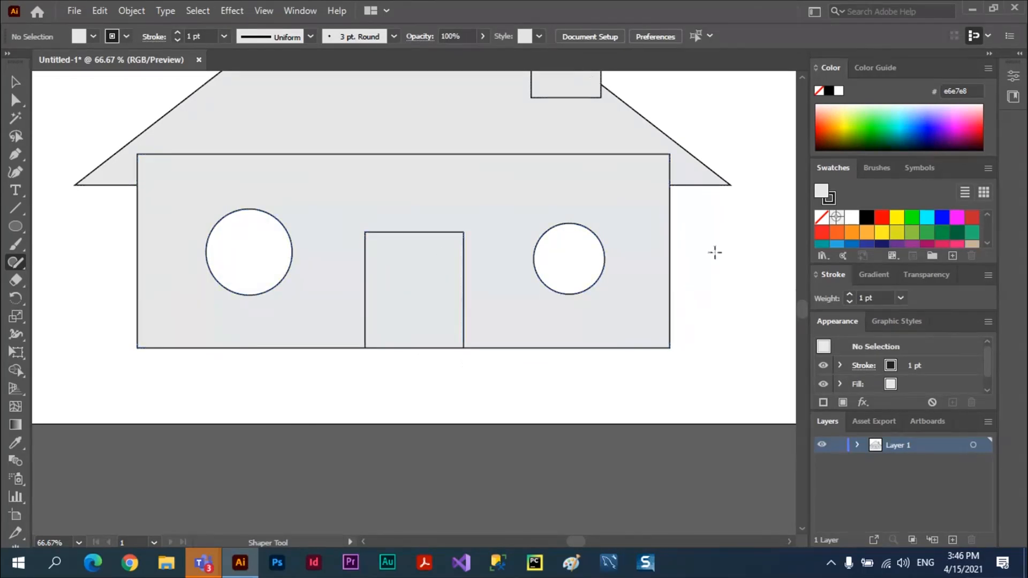
Step: Merge the chimney, roof and wall into one house shape with the Shaper tool
{"action": "left_click_drag", "start_coordinate": [801, 307], "coordinate": [801, 301]}
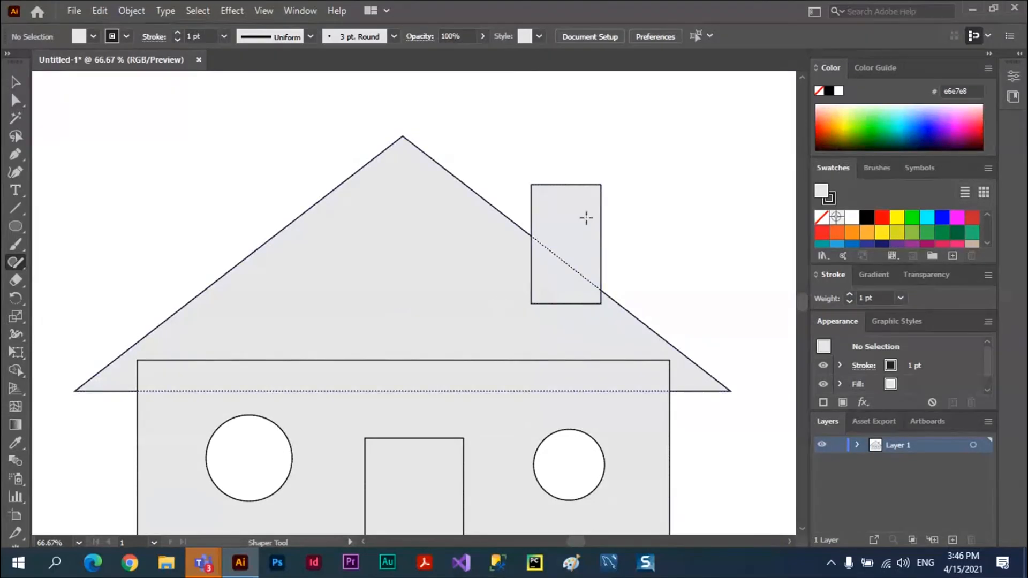
{"action": "mouse_move", "coordinate": [573, 210]}
{"action": "left_mouse_down"}
{"action": "mouse_move", "coordinate": [573, 264]}
{"action": "mouse_move", "coordinate": [555, 225]}
{"action": "mouse_move", "coordinate": [548, 294]}
{"action": "mouse_move", "coordinate": [499, 241]}
{"action": "mouse_move", "coordinate": [484, 289]}
{"action": "left_mouse_up"}
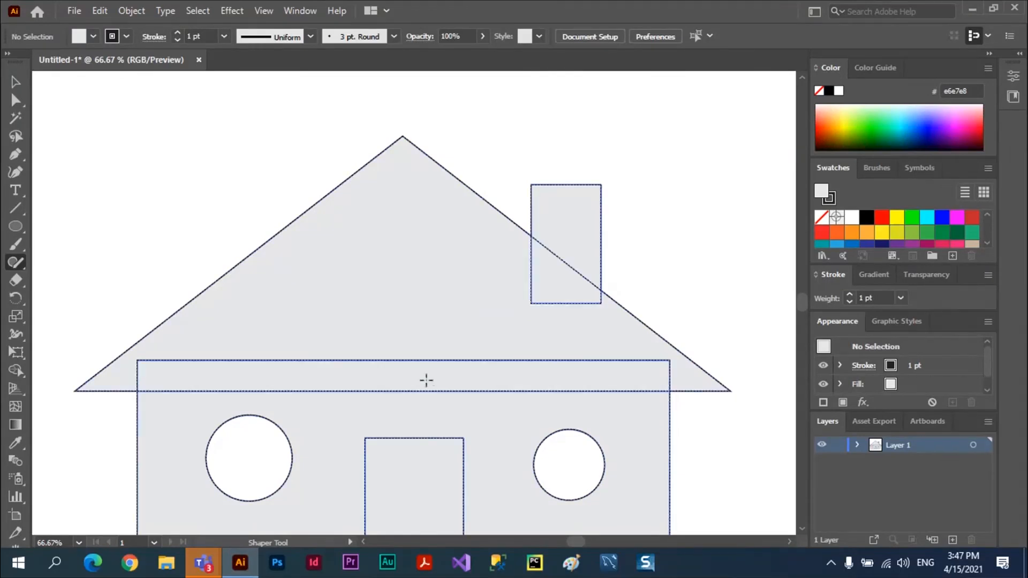
{"action": "mouse_move", "coordinate": [388, 237]}
{"action": "left_mouse_down"}
{"action": "mouse_move", "coordinate": [380, 294]}
{"action": "mouse_move", "coordinate": [400, 323]}
{"action": "mouse_move", "coordinate": [427, 305]}
{"action": "mouse_move", "coordinate": [469, 336]}
{"action": "mouse_move", "coordinate": [479, 385]}
{"action": "mouse_move", "coordinate": [506, 367]}
{"action": "mouse_move", "coordinate": [506, 431]}
{"action": "left_mouse_up"}
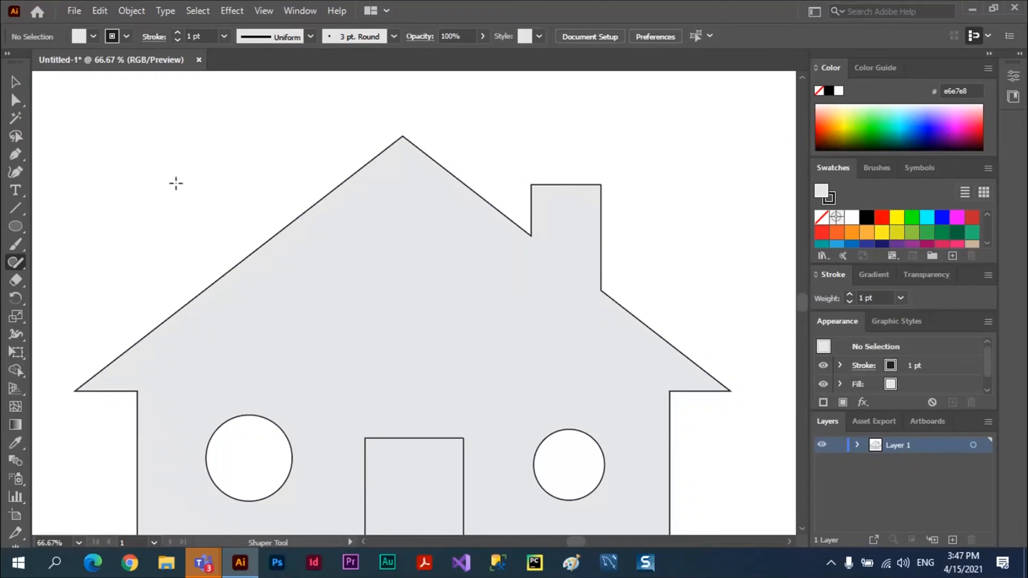
{"action": "key", "text": "ctrl+0"}
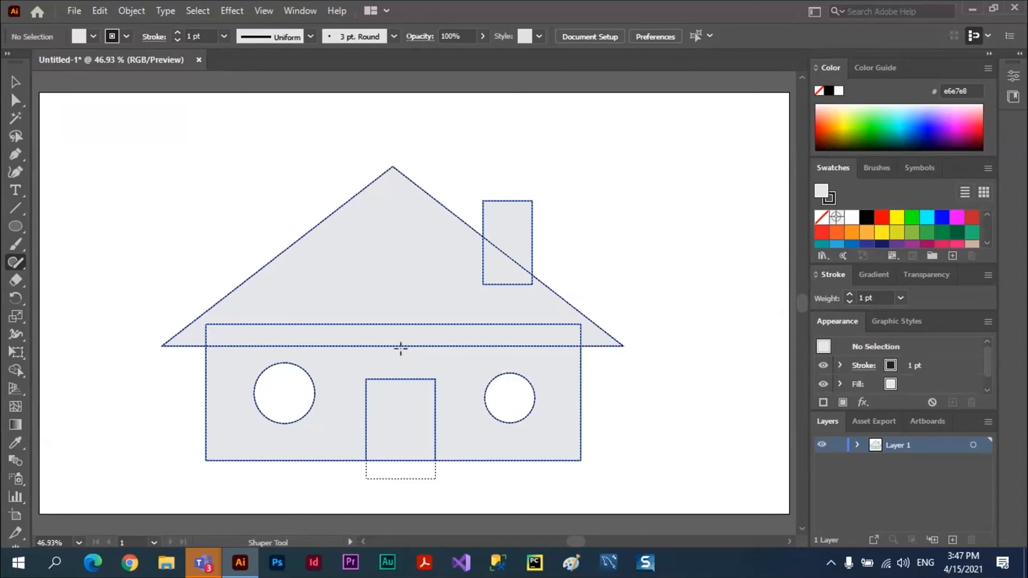
{"action": "left_click_drag", "start_coordinate": [390, 351], "coordinate": [168, 277]}
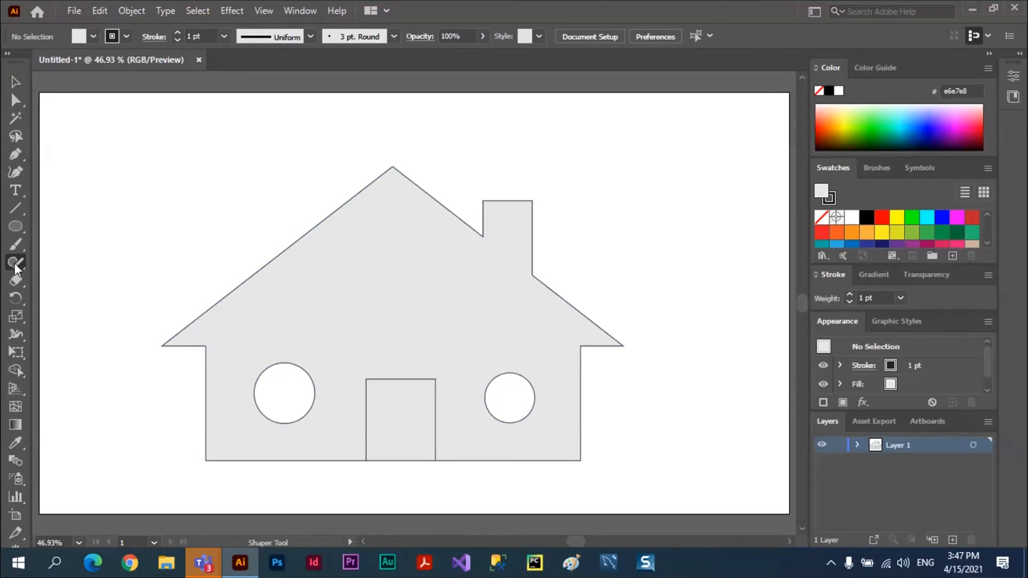
Step: Move the house group up and to the right on the artboard and fill it with red (ff0000)
{"action": "left_click", "coordinate": [410, 281]}
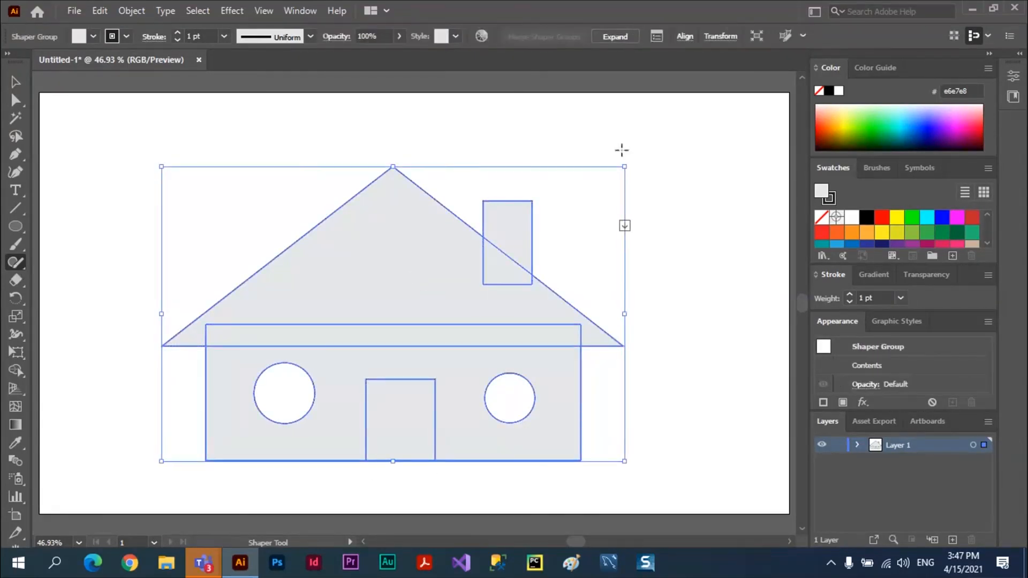
{"action": "left_click_drag", "start_coordinate": [427, 291], "coordinate": [460, 242]}
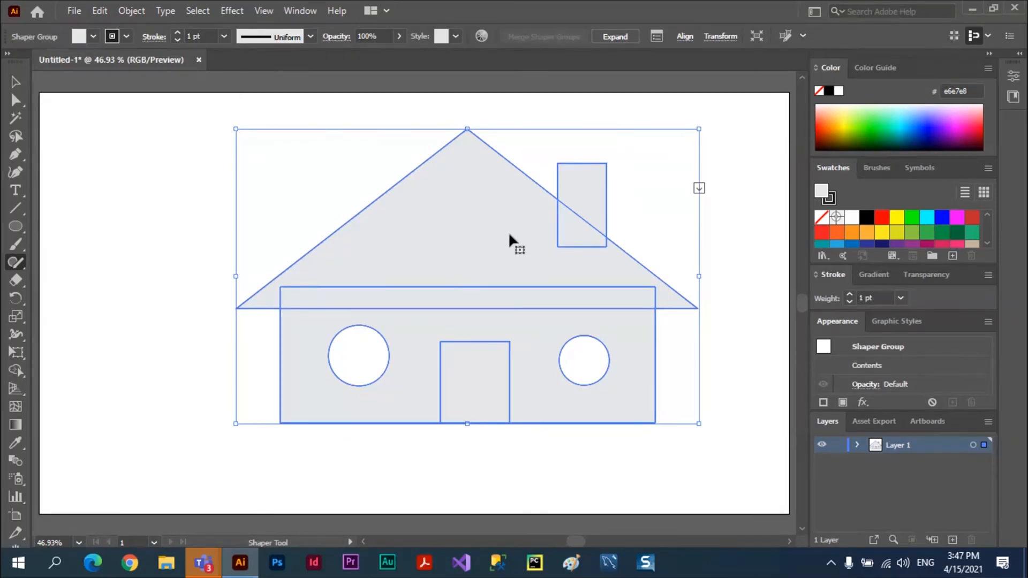
{"action": "left_click", "coordinate": [877, 218]}
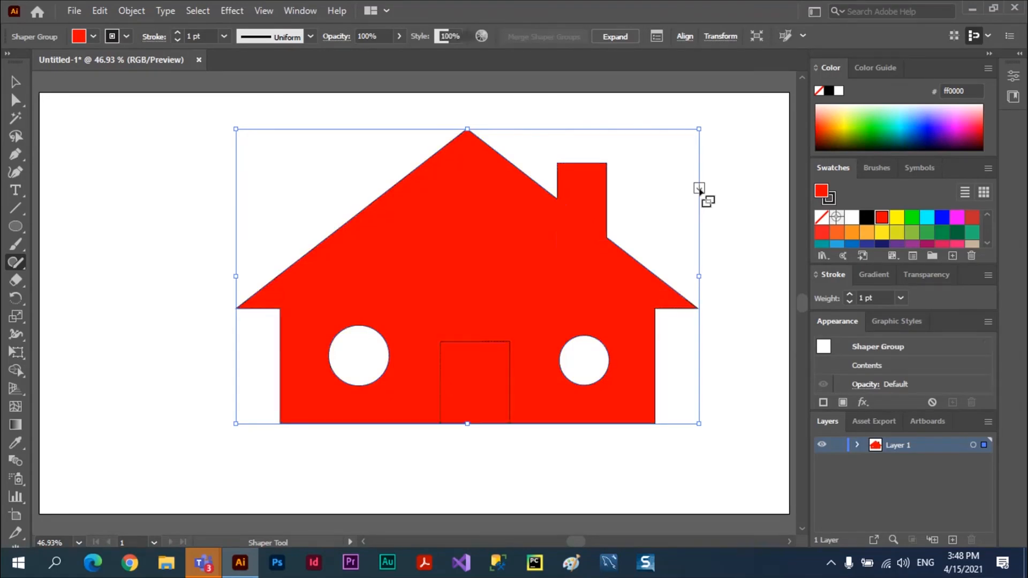
Step: Enter the house group's contents and reposition the chimney rectangle along the roof's right slope, closer to the peak
{"action": "left_click", "coordinate": [701, 192]}
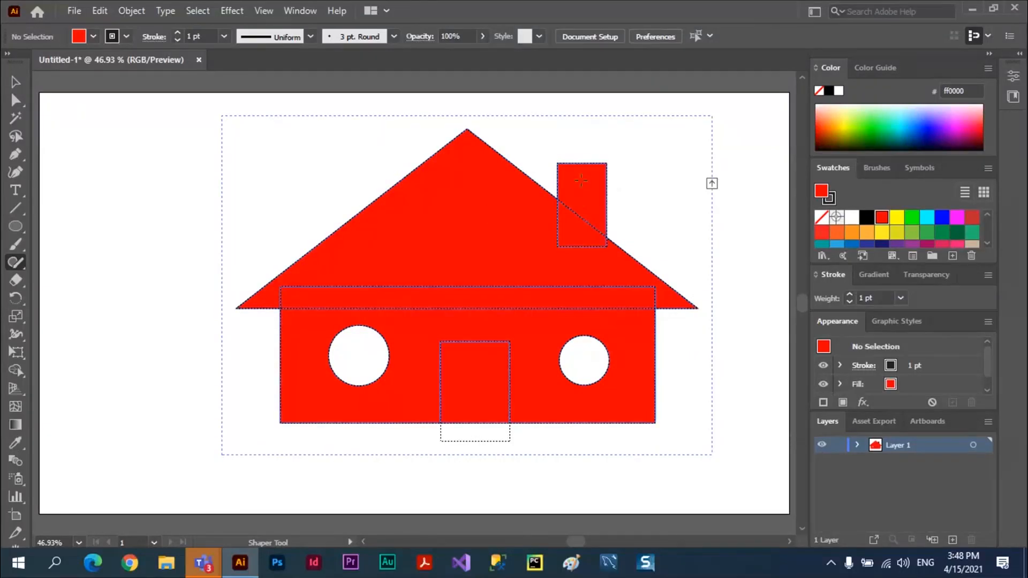
{"action": "left_click_drag", "start_coordinate": [578, 181], "coordinate": [603, 220]}
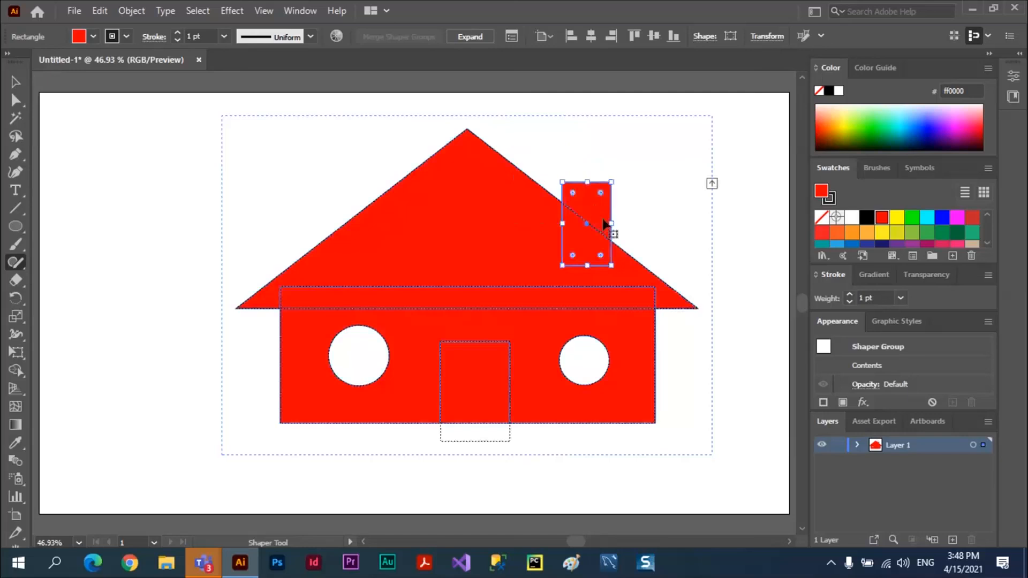
{"action": "key", "text": "ctrl+z"}
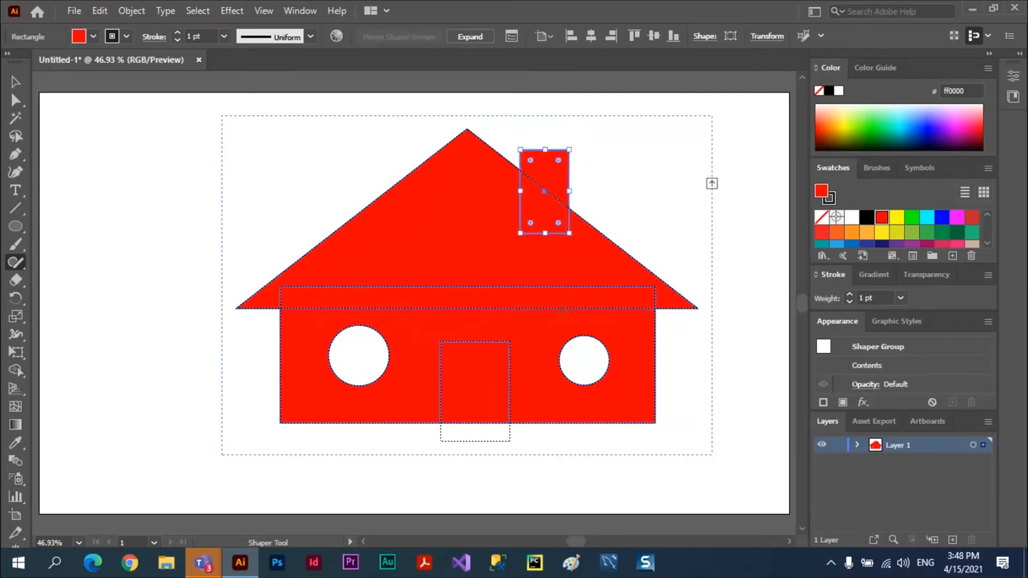
Step: Reopen the house group's contents and move the door rectangle slightly up and to the right
{"action": "left_click", "coordinate": [590, 365]}
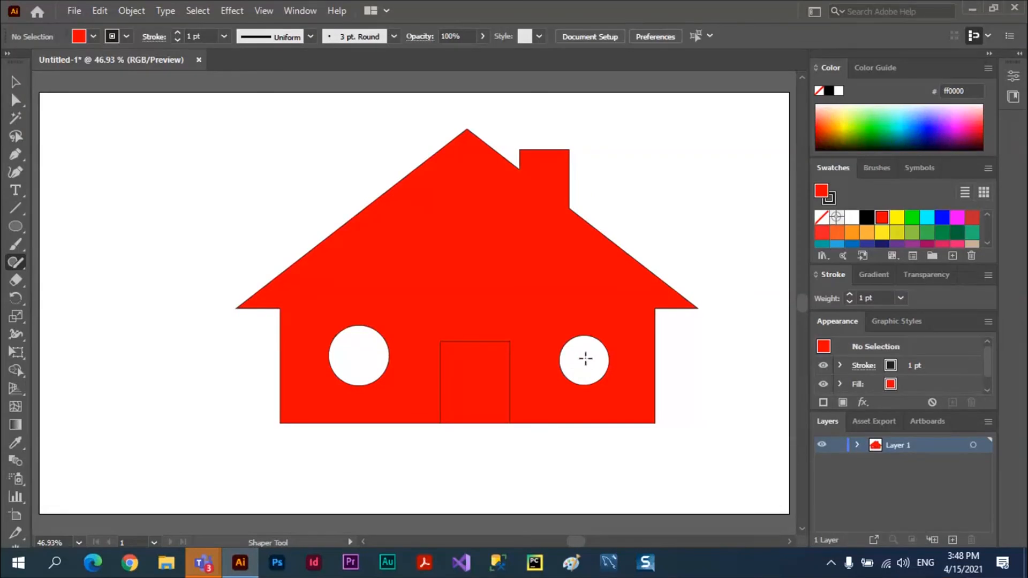
{"action": "left_click", "coordinate": [559, 222]}
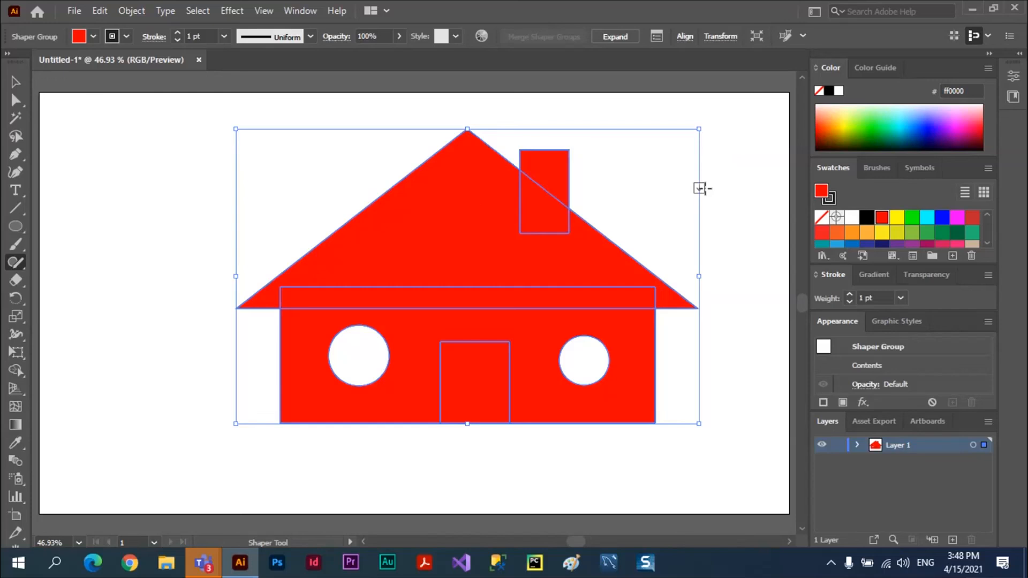
{"action": "left_click", "coordinate": [699, 188]}
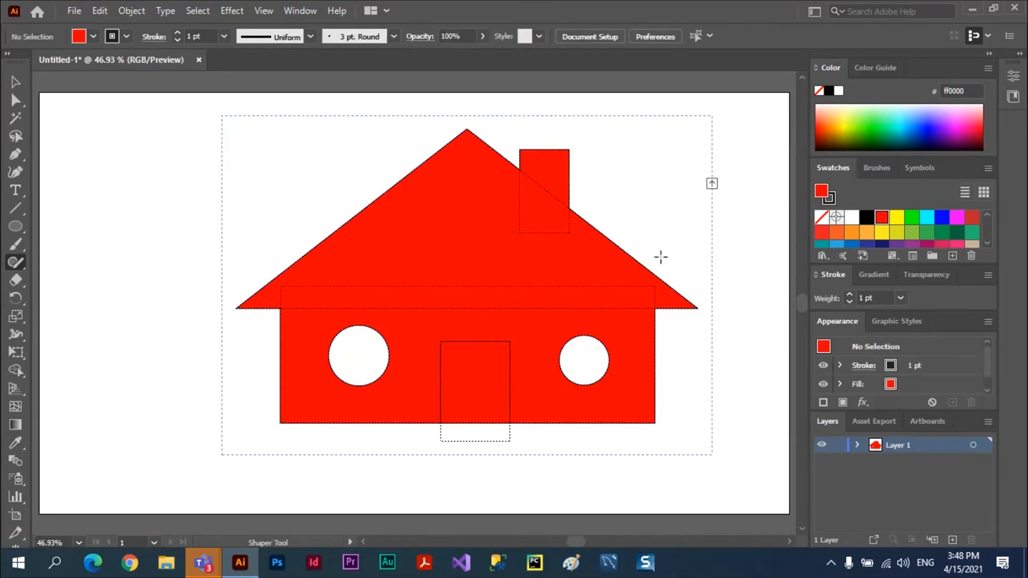
{"action": "left_click", "coordinate": [479, 370]}
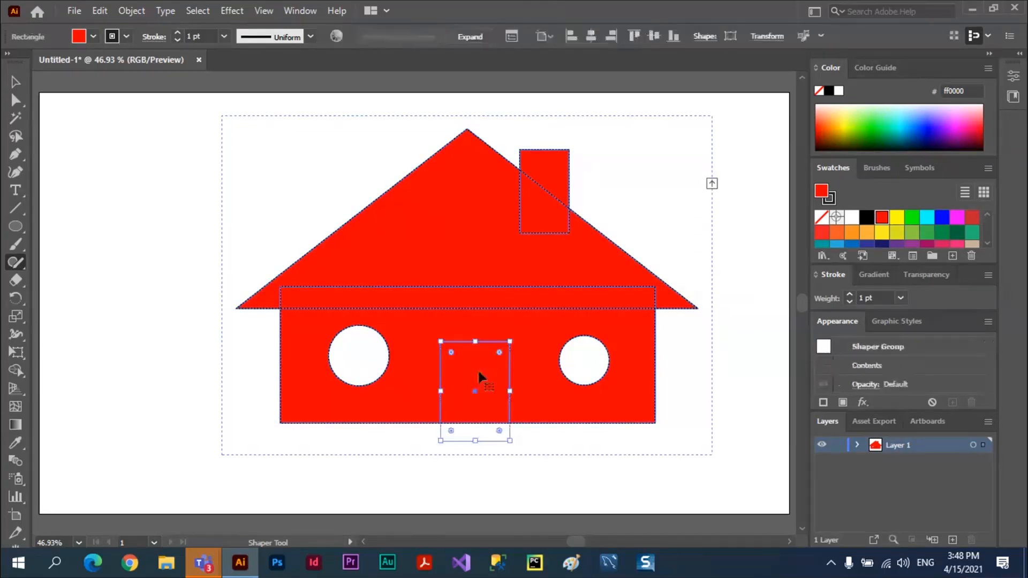
{"action": "mouse_move", "coordinate": [479, 373]}
{"action": "left_mouse_down"}
{"action": "mouse_move", "coordinate": [450, 370]}
{"action": "mouse_move", "coordinate": [486, 381]}
{"action": "mouse_move", "coordinate": [487, 358]}
{"action": "left_mouse_up"}
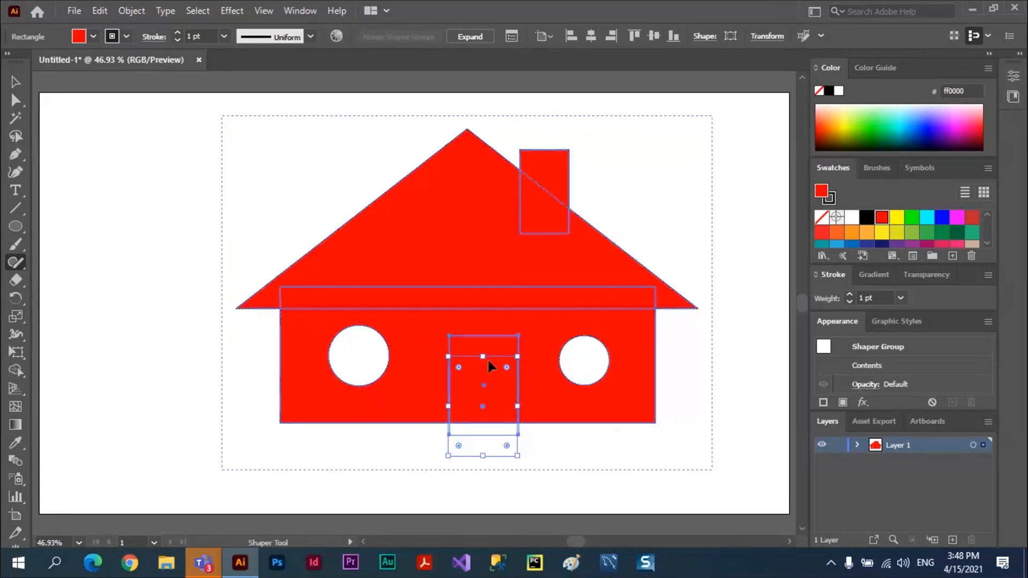
Step: Move the chimney rectangle farther down the roof's right slope and leave the group's contents
{"action": "left_click", "coordinate": [559, 176]}
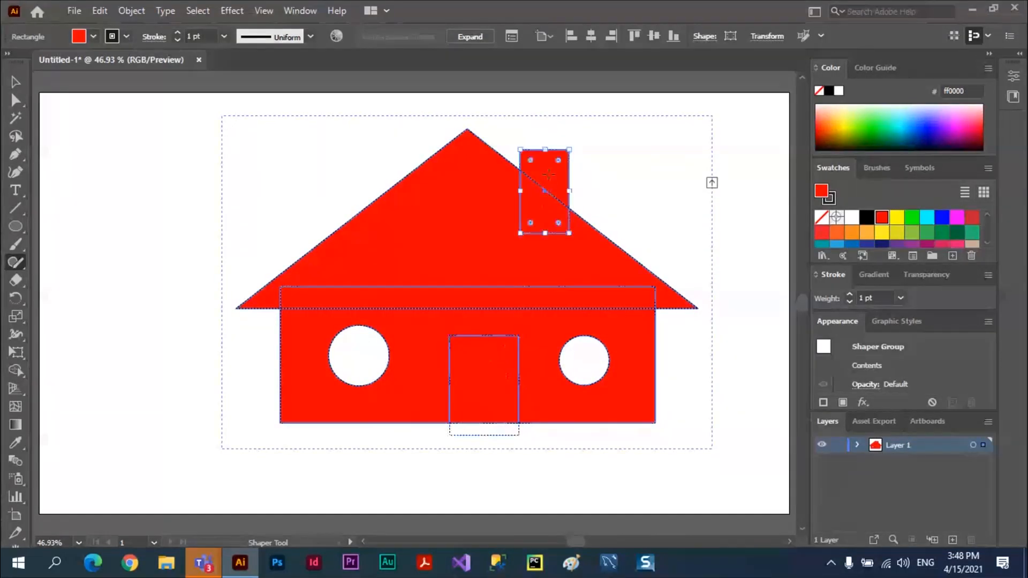
{"action": "left_click_drag", "start_coordinate": [560, 174], "coordinate": [607, 195]}
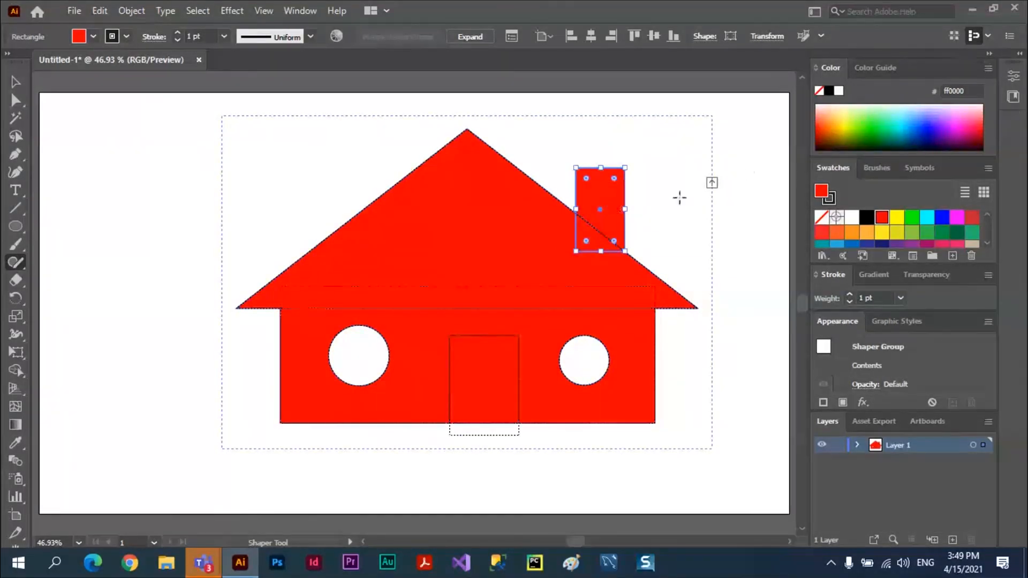
{"action": "left_click", "coordinate": [744, 164]}
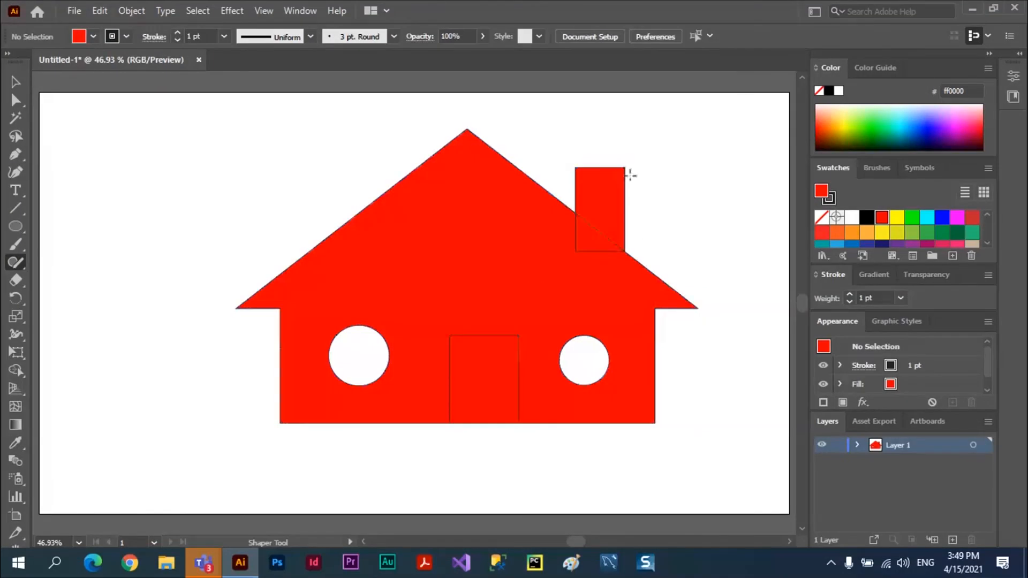
Step: Enter the house group's contents and try shifting the roof triangle down, bringing it back up to its former position
{"action": "left_click", "coordinate": [505, 236]}
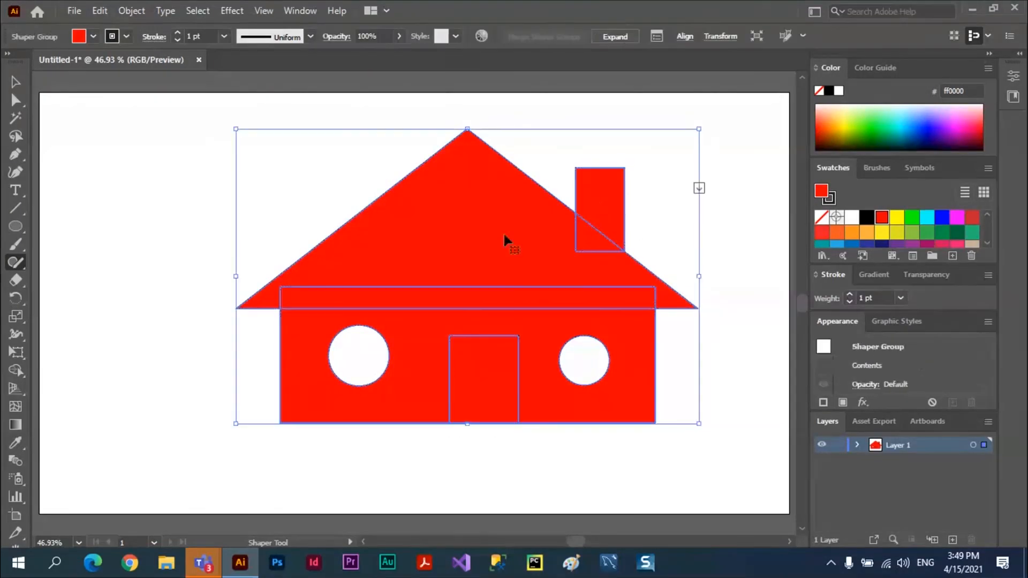
{"action": "left_click", "coordinate": [704, 196]}
{"action": "mouse_move", "coordinate": [518, 224]}
{"action": "left_mouse_down"}
{"action": "mouse_move", "coordinate": [453, 238]}
{"action": "mouse_move", "coordinate": [474, 217]}
{"action": "mouse_move", "coordinate": [428, 307]}
{"action": "left_mouse_up"}
{"action": "key", "text": "ctrl+z"}
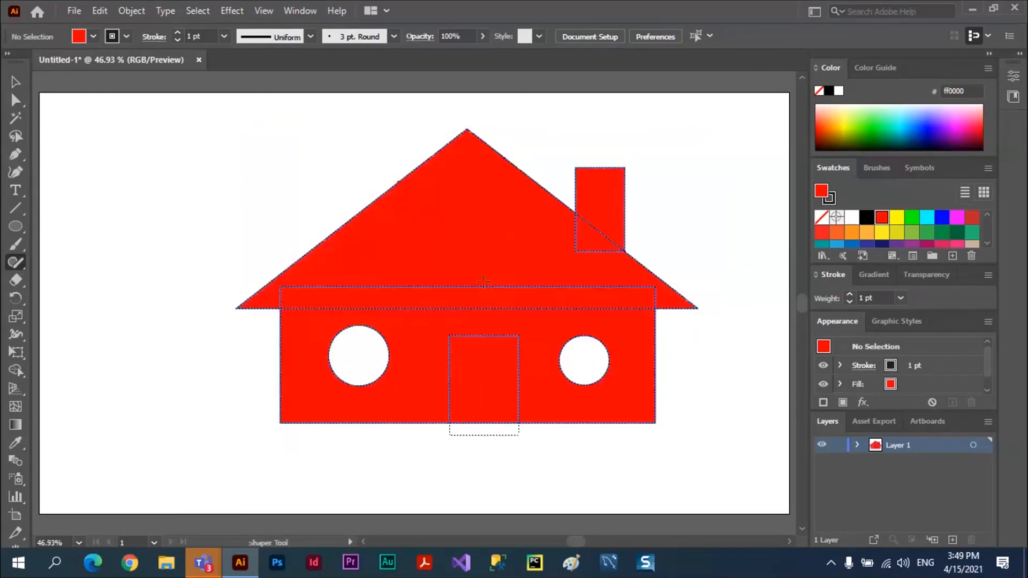
{"action": "left_click", "coordinate": [519, 222]}
{"action": "left_click", "coordinate": [408, 210]}
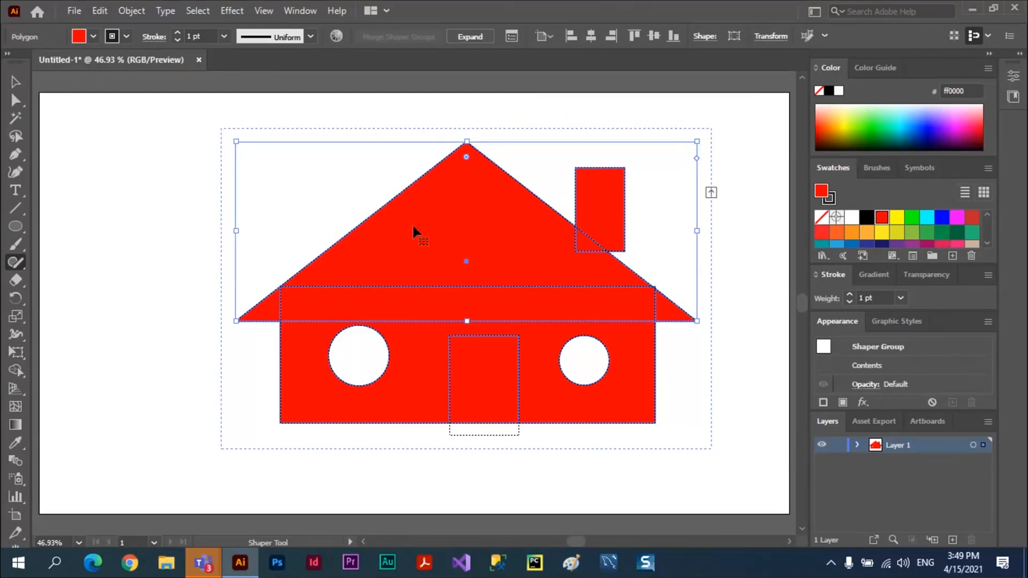
{"action": "left_click_drag", "start_coordinate": [413, 227], "coordinate": [414, 214]}
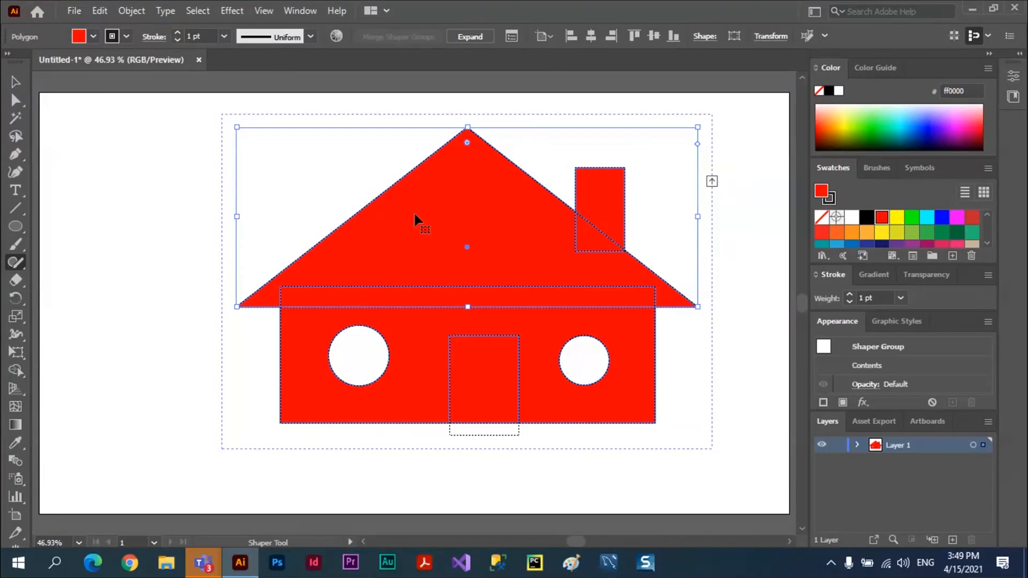
Step: Delete the roof triangle and the rest of the house group to clear the artboard
{"action": "key", "text": "Delete"}
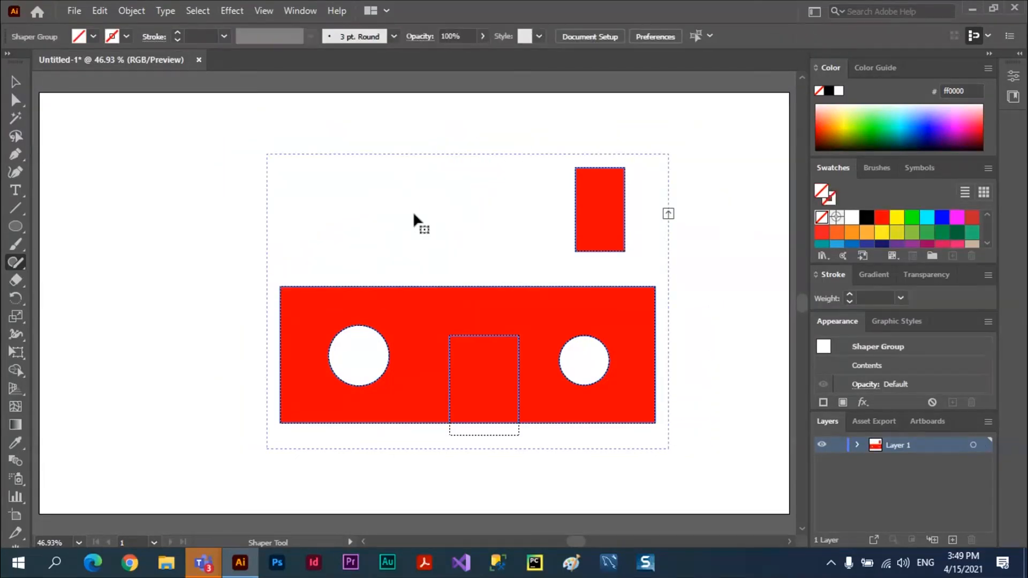
{"action": "key", "text": "v"}
{"action": "left_click", "coordinate": [602, 294]}
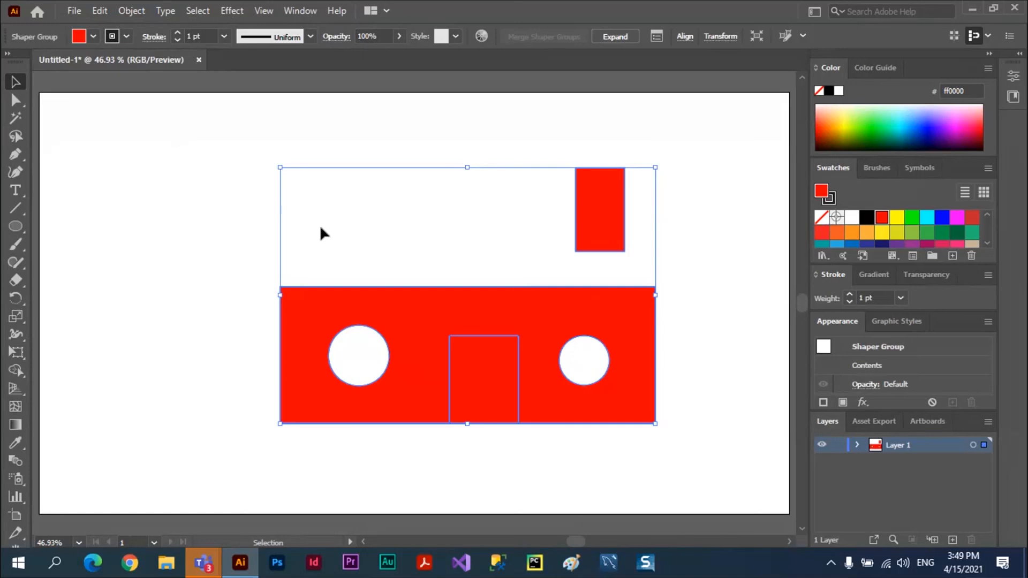
{"action": "key", "text": "Delete"}
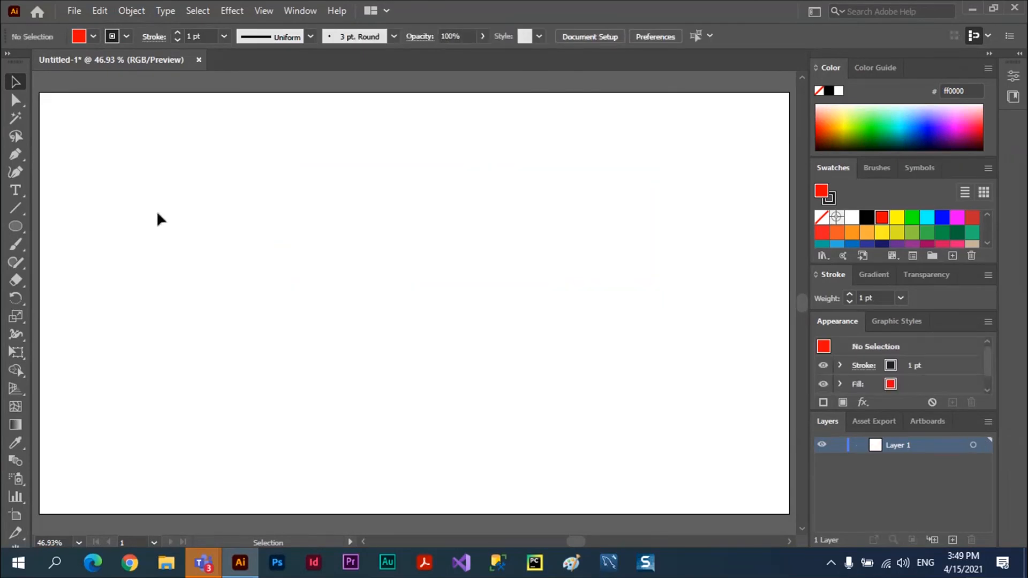
{"action": "left_click", "coordinate": [15, 227]}
{"action": "left_click_drag", "start_coordinate": [194, 202], "coordinate": [202, 209]}
{"action": "key", "text": "Delete"}
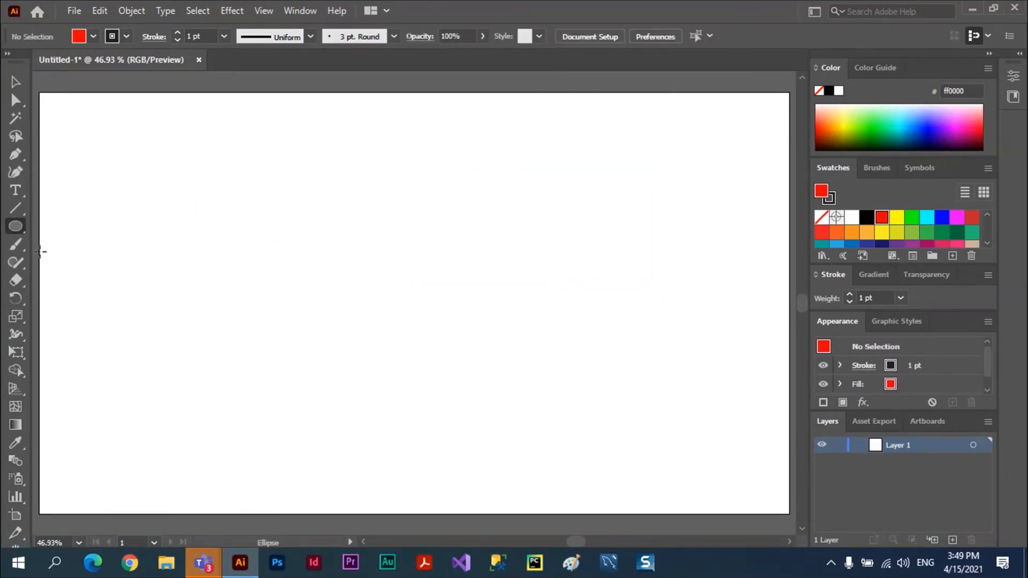
Step: Sketch a large circle with the Shaper tool and place a copy overlapping it, slightly up and to the right
{"action": "left_click", "coordinate": [15, 264]}
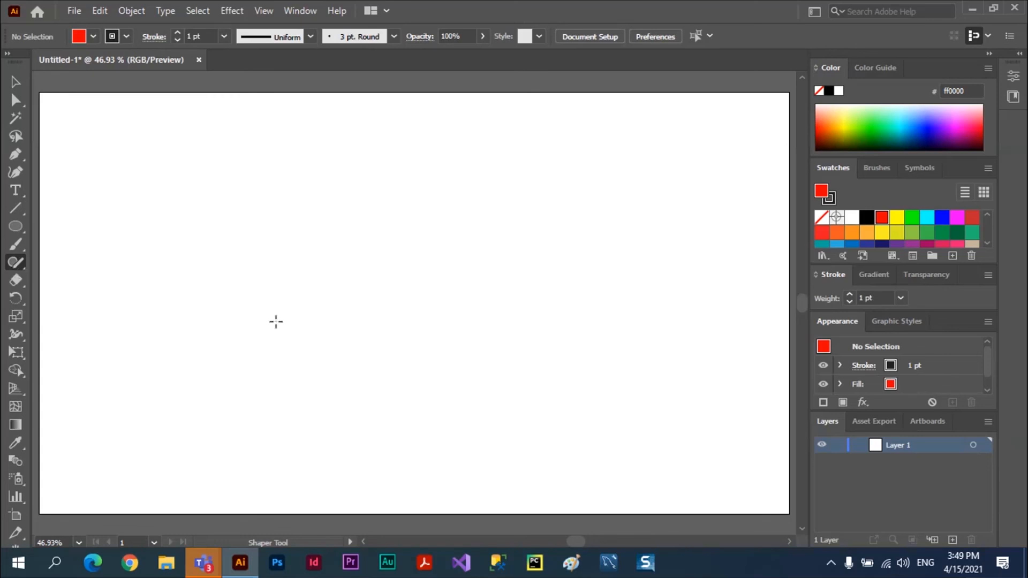
{"action": "mouse_move", "coordinate": [272, 321]}
{"action": "left_mouse_down"}
{"action": "mouse_move", "coordinate": [461, 204]}
{"action": "mouse_move", "coordinate": [487, 308]}
{"action": "mouse_move", "coordinate": [476, 327]}
{"action": "mouse_move", "coordinate": [300, 344]}
{"action": "mouse_move", "coordinate": [265, 319]}
{"action": "left_mouse_up"}
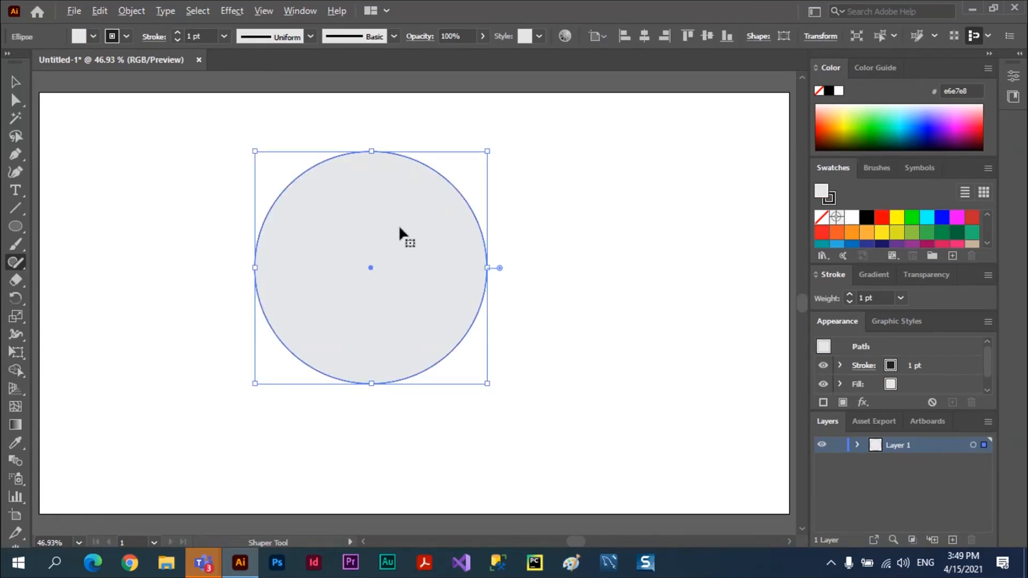
{"action": "left_click_drag", "start_coordinate": [399, 224], "coordinate": [514, 192]}
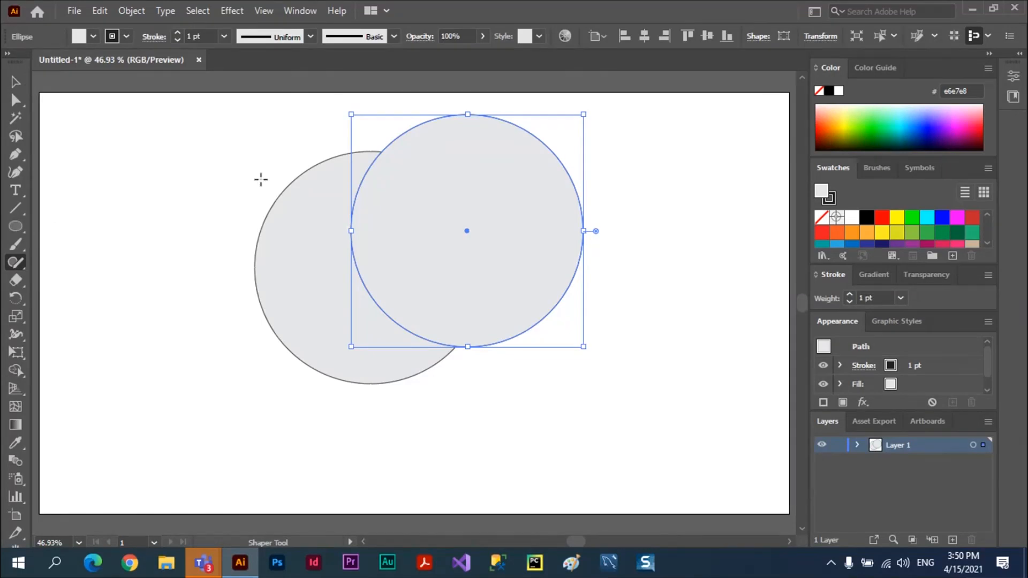
{"action": "left_click_drag", "start_coordinate": [480, 185], "coordinate": [442, 212]}
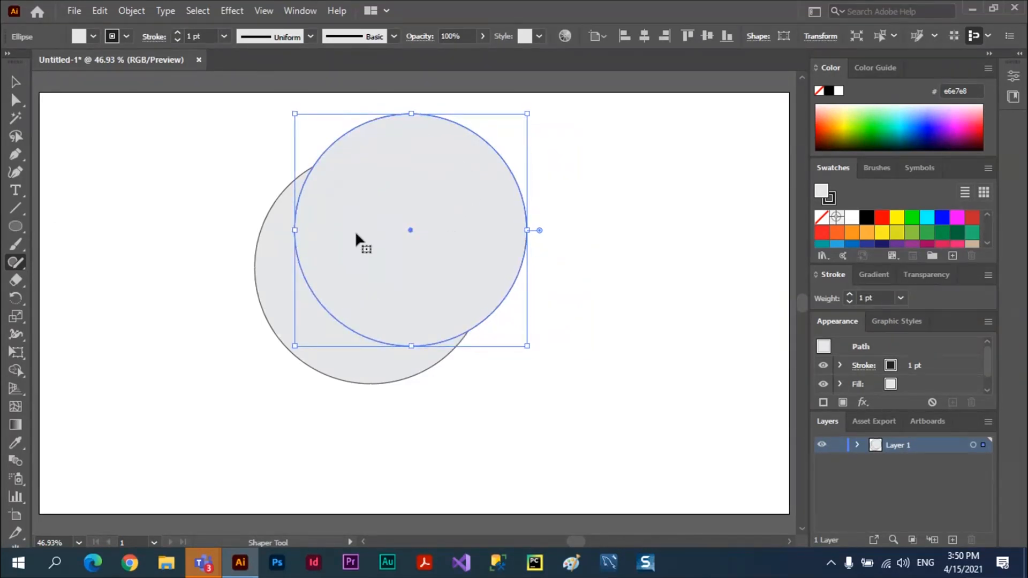
Step: With nothing selected, use the Shaper tool to subtract the upper circle from the lower one, leaving a crescent
{"action": "left_click", "coordinate": [669, 176]}
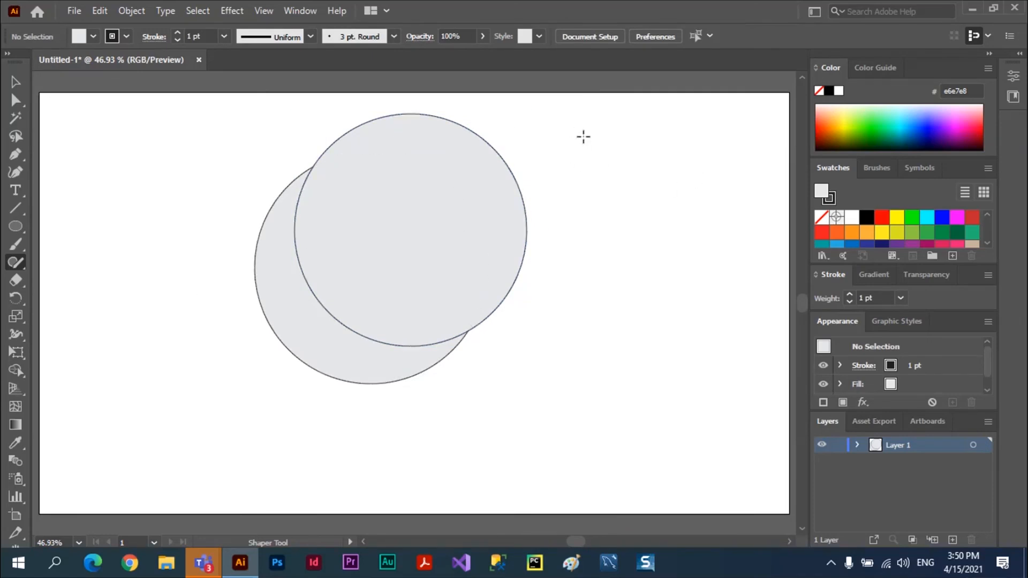
{"action": "mouse_move", "coordinate": [570, 145]}
{"action": "left_mouse_down"}
{"action": "mouse_move", "coordinate": [475, 126]}
{"action": "mouse_move", "coordinate": [438, 166]}
{"action": "mouse_move", "coordinate": [445, 185]}
{"action": "left_mouse_up"}
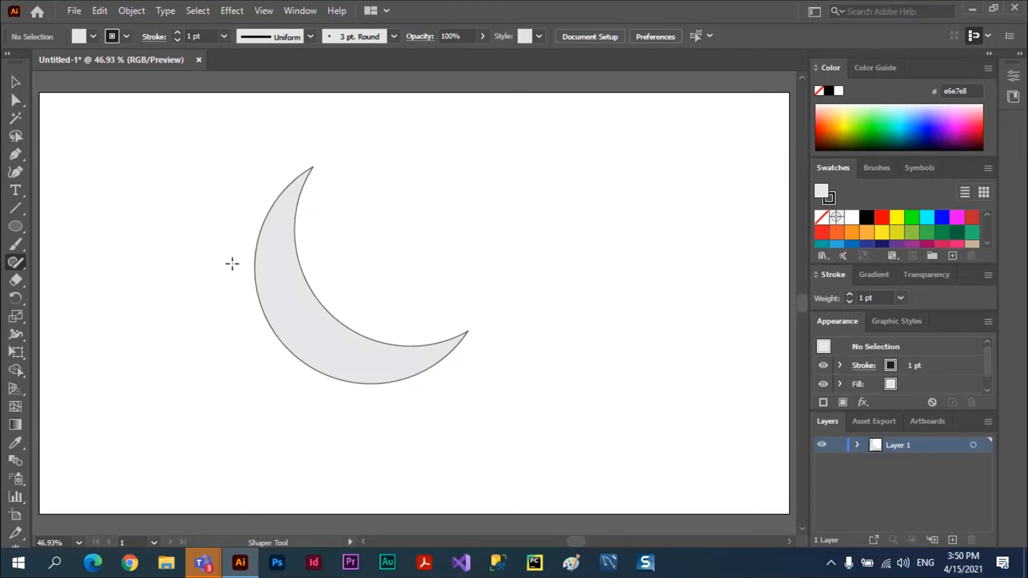
Step: Enter the crescent group's contents and reposition the lower filled circle closer to the subtracted one for a thinner crescent, then leave the group
{"action": "left_click", "coordinate": [278, 261]}
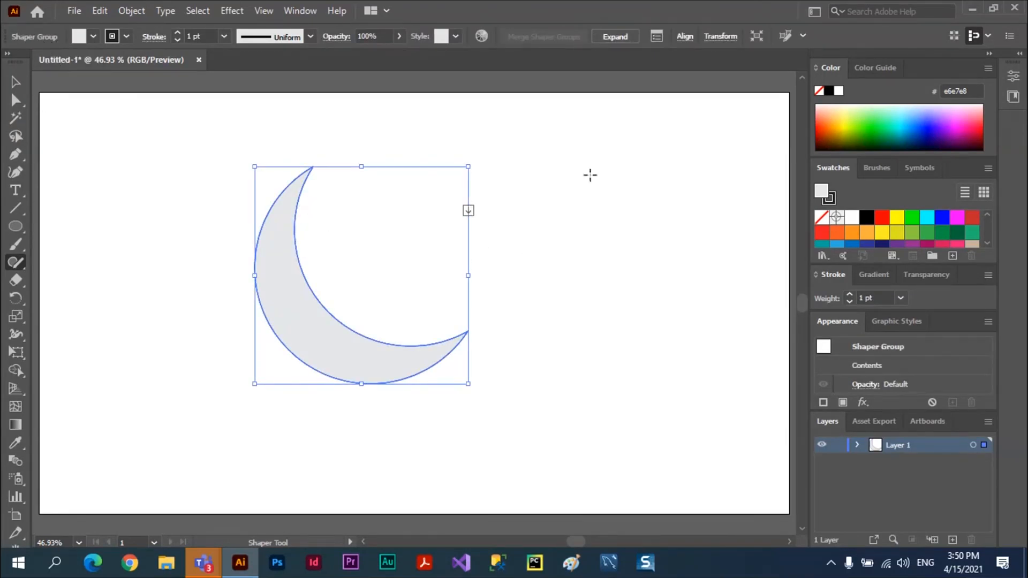
{"action": "left_click", "coordinate": [468, 212]}
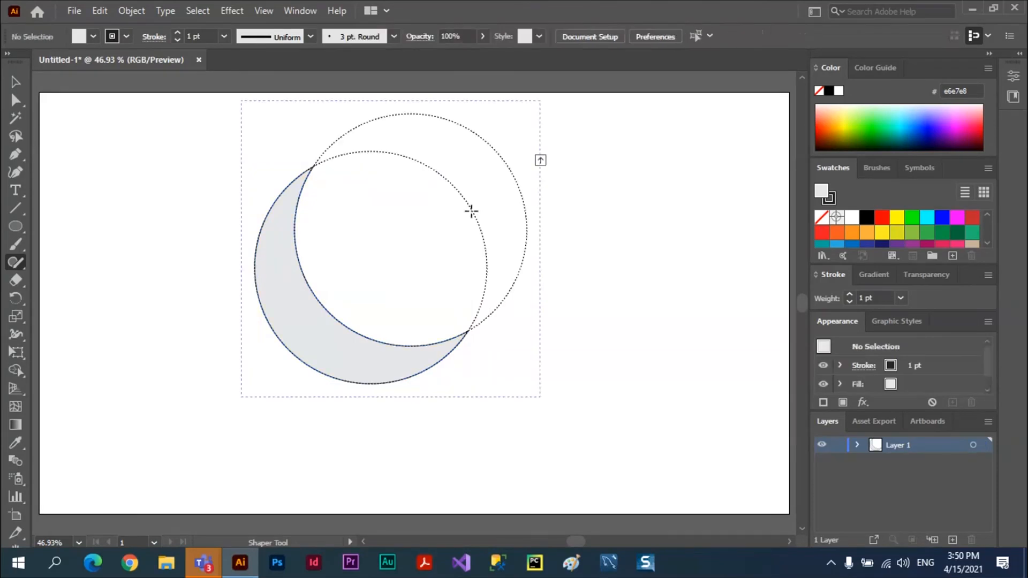
{"action": "left_click", "coordinate": [277, 240]}
{"action": "left_click_drag", "start_coordinate": [277, 240], "coordinate": [309, 301]}
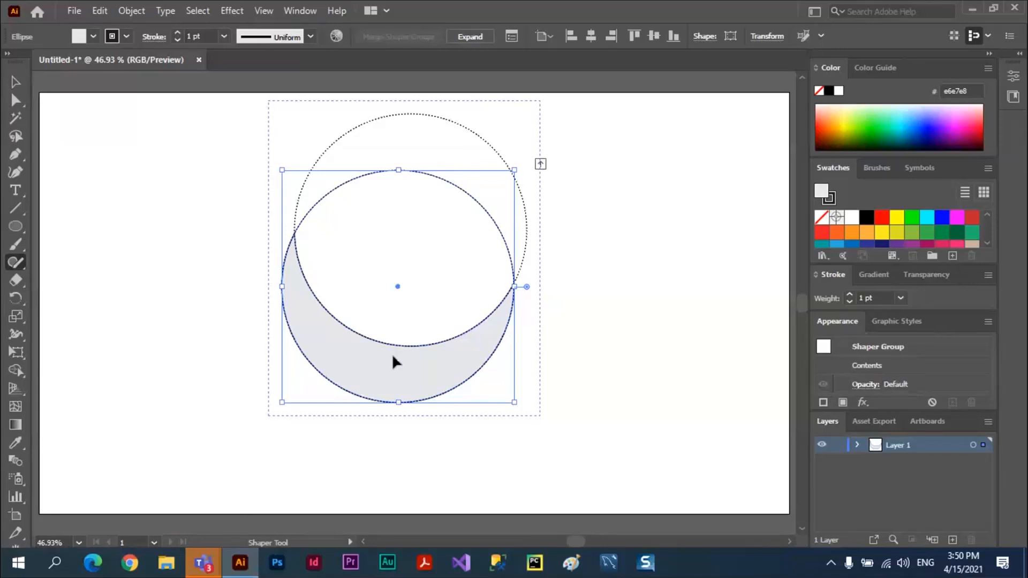
{"action": "left_click_drag", "start_coordinate": [392, 355], "coordinate": [405, 363]}
{"action": "left_click_drag", "start_coordinate": [401, 366], "coordinate": [367, 326]}
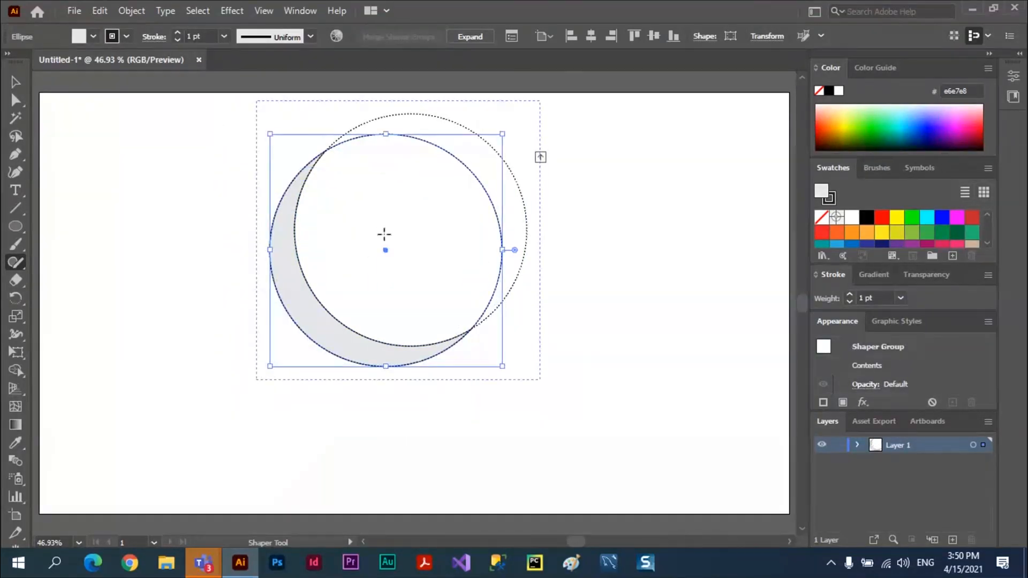
{"action": "left_click", "coordinate": [627, 160]}
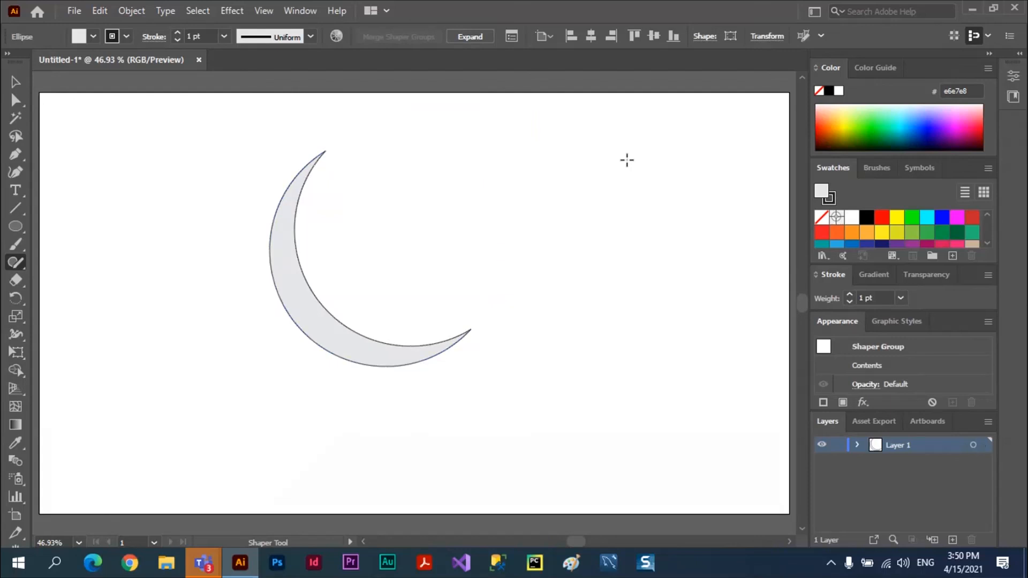
Step: Fill the crescent with red (ff0000) and try moving the subtracted circle inside the group up and to the right
{"action": "left_click", "coordinate": [287, 249]}
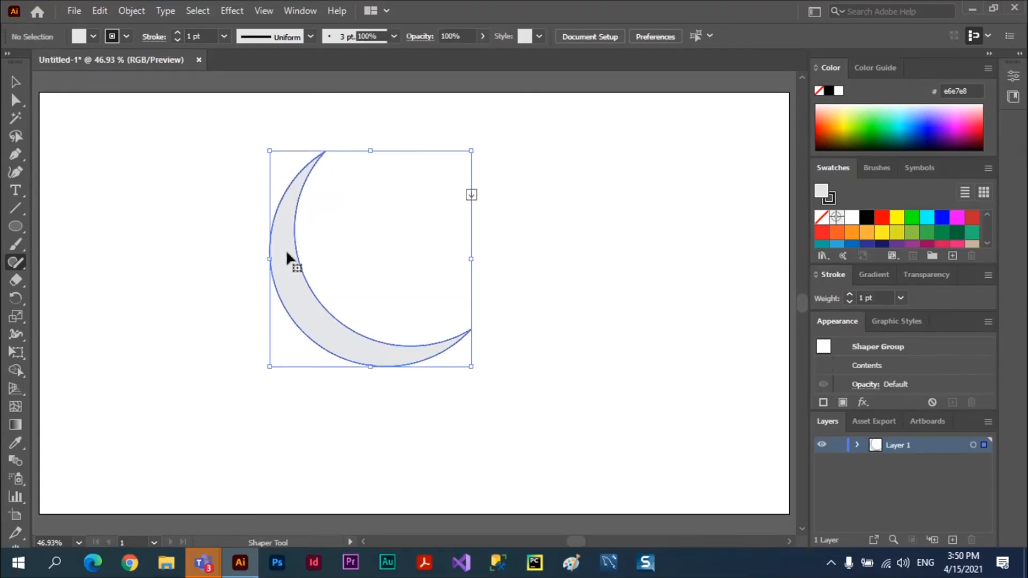
{"action": "left_click", "coordinate": [882, 218]}
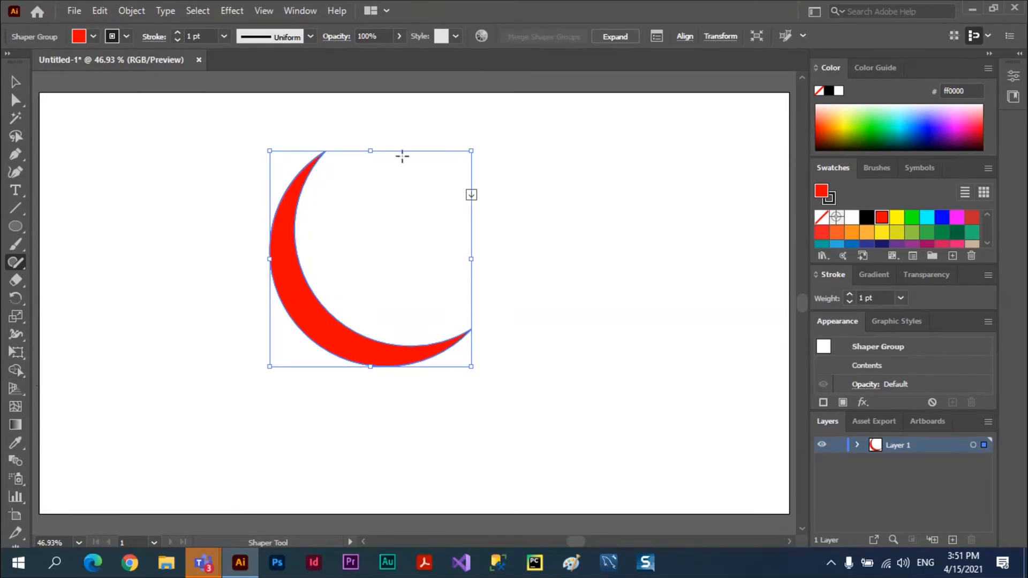
{"action": "left_click", "coordinate": [471, 196]}
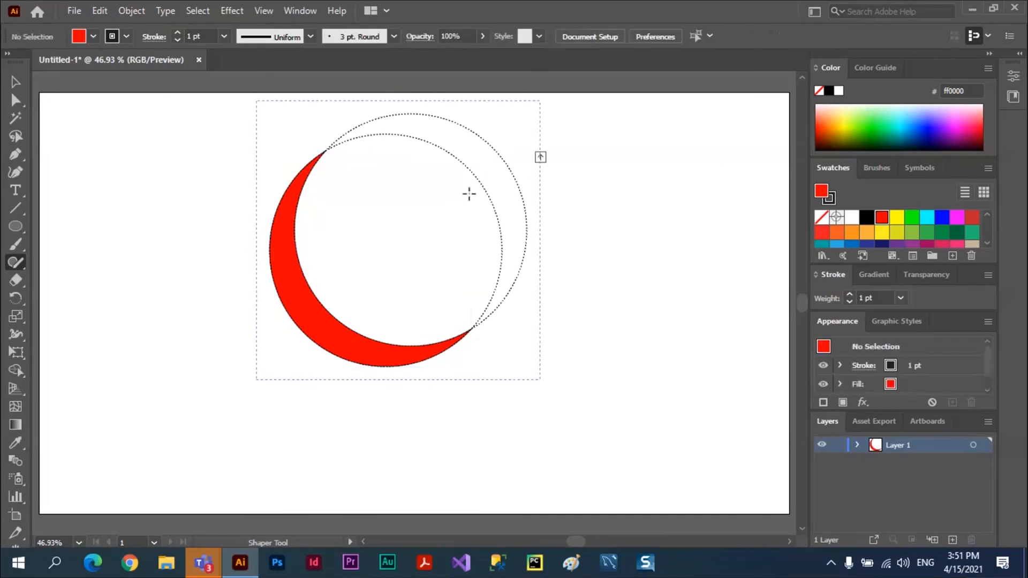
{"action": "left_click", "coordinate": [453, 122]}
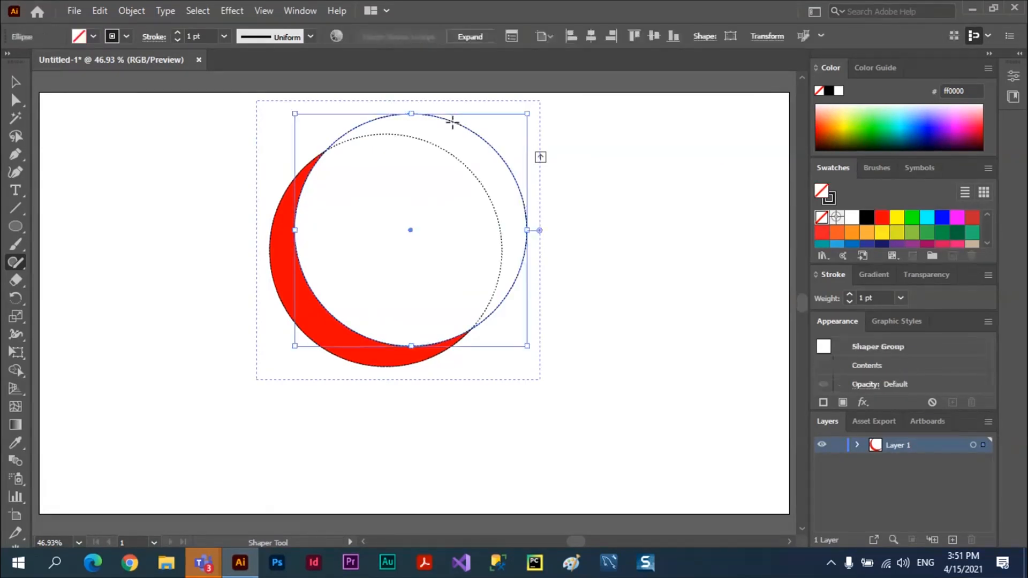
{"action": "left_click_drag", "start_coordinate": [452, 122], "coordinate": [480, 108]}
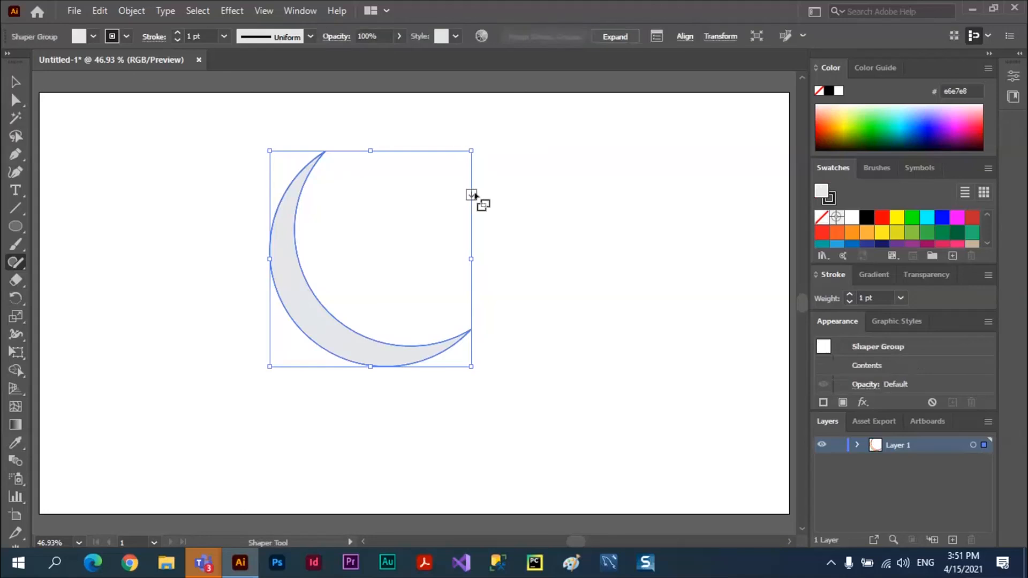
Step: Enter the crescent group's contents and move the subtracted circle up and to the right to thicken the crescent
{"action": "left_click", "coordinate": [471, 194]}
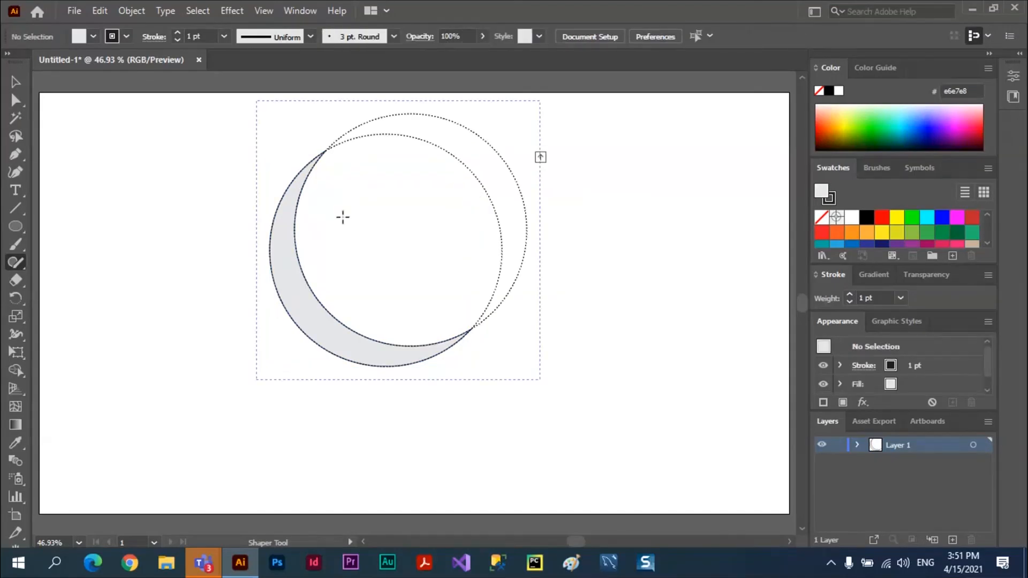
{"action": "left_click", "coordinate": [294, 229]}
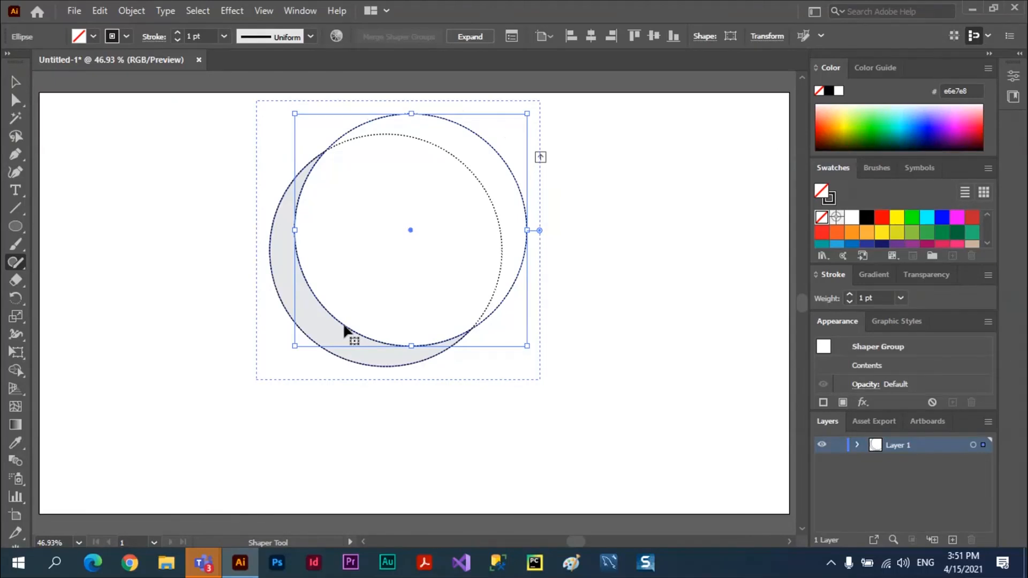
{"action": "left_click_drag", "start_coordinate": [344, 327], "coordinate": [374, 296]}
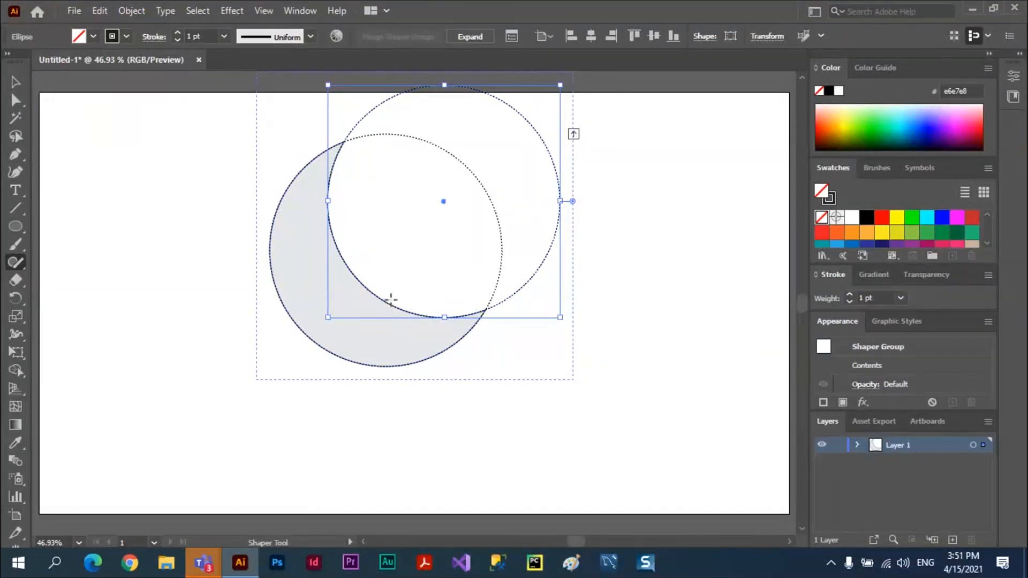
Step: Move the subtracted circle right until it clears the filled circle, and nudge it back left until the two overlap slightly
{"action": "left_click_drag", "start_coordinate": [386, 305], "coordinate": [509, 295]}
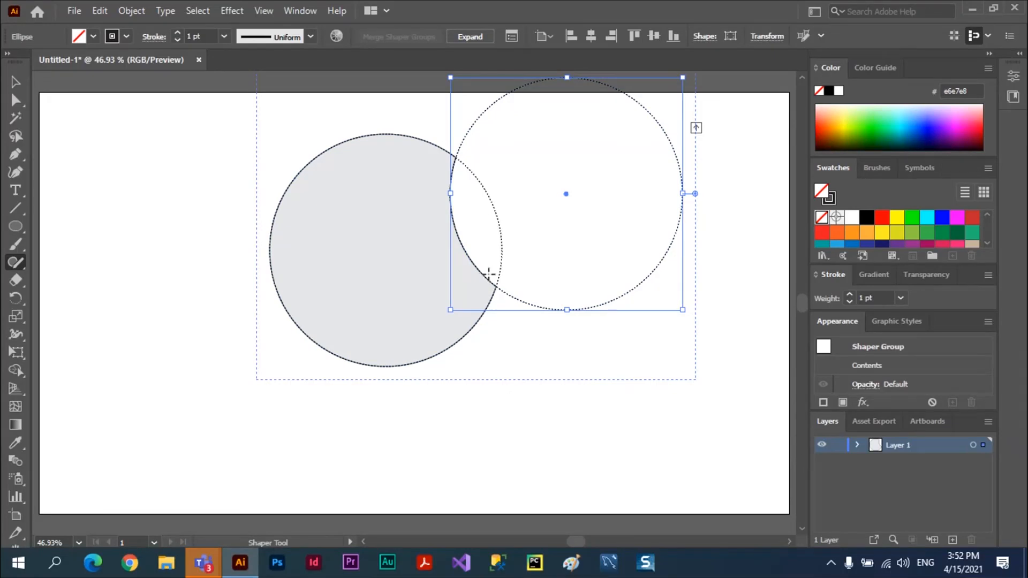
{"action": "left_click_drag", "start_coordinate": [488, 274], "coordinate": [551, 266]}
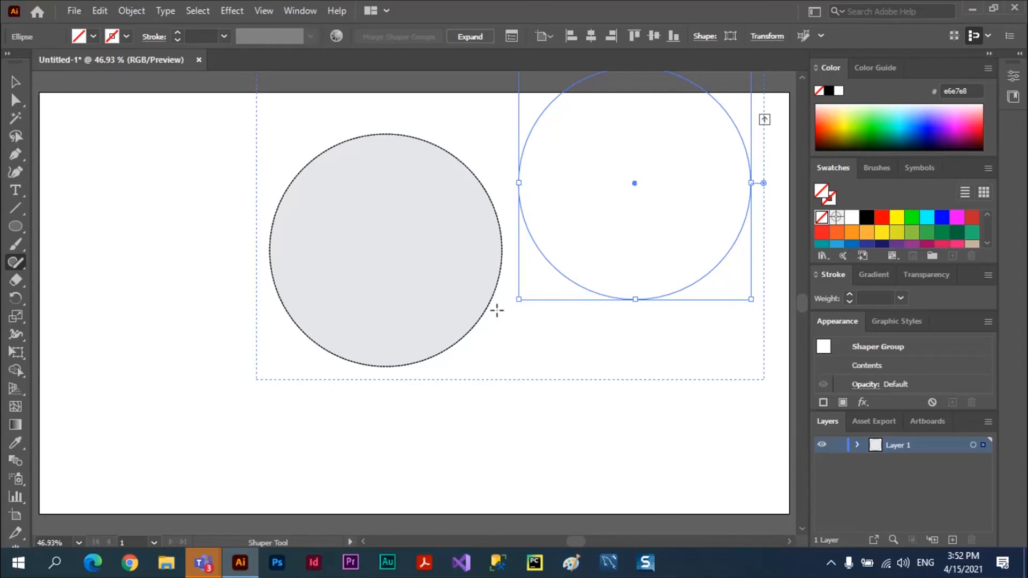
{"action": "key", "text": "shift+Left"}
{"action": "key", "text": "shift+Left"}
{"action": "key", "text": "shift+Left"}
{"action": "key", "text": "shift+Left"}
{"action": "key", "text": "shift+Left"}
{"action": "key", "text": "shift+Left"}
{"action": "key", "text": "shift+Left"}
{"action": "key", "text": "shift+Left"}
{"action": "key", "text": "shift+Left"}
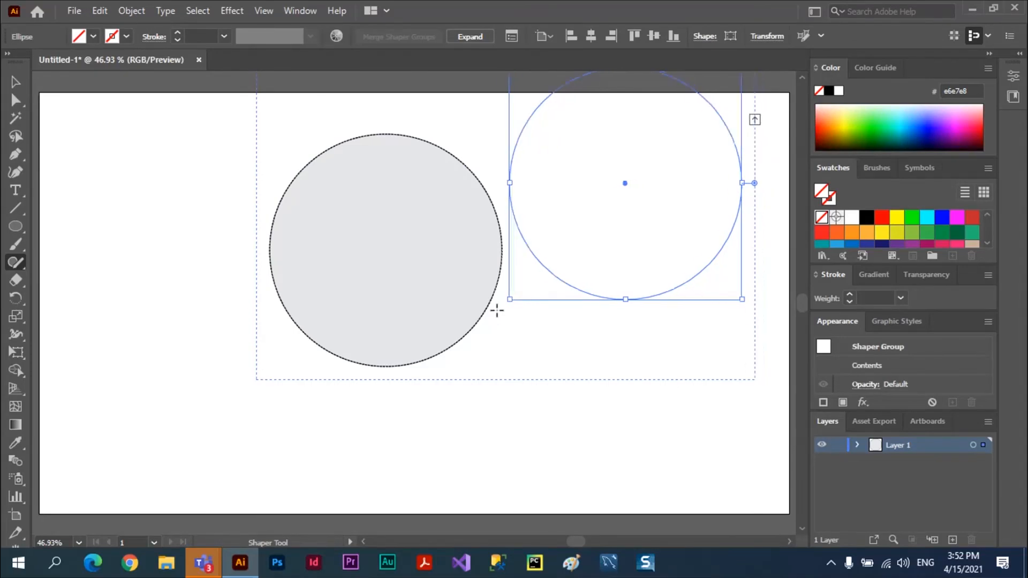
{"action": "key", "text": "shift+Left"}
{"action": "key", "text": "shift+Left"}
{"action": "key", "text": "shift+Left"}
{"action": "key", "text": "shift+Left"}
{"action": "key", "text": "shift+Left"}
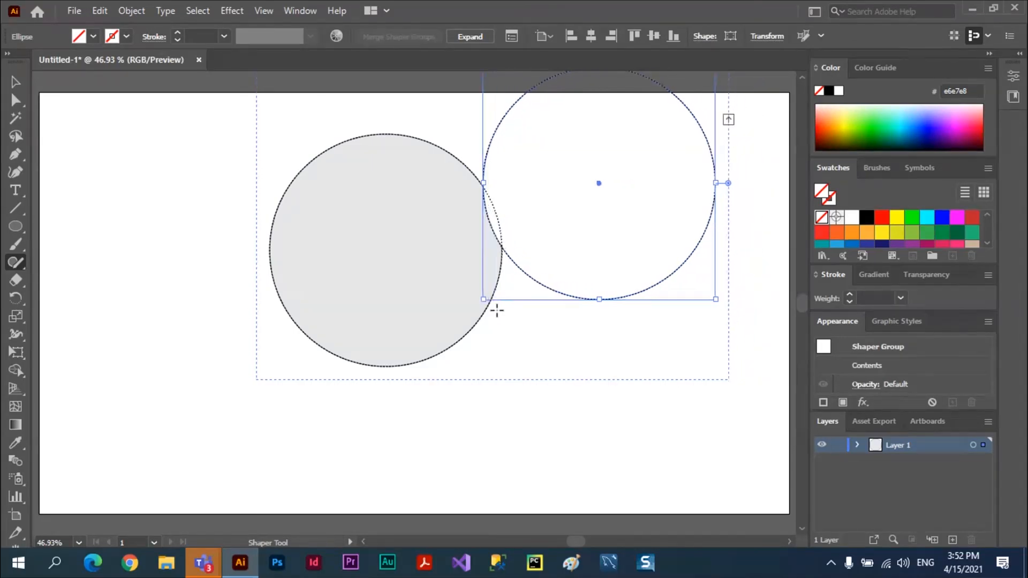
Step: Nudge the subtracted circle right in large increments until it only touches the filled circle's right side
{"action": "key", "text": "shift+Right"}
{"action": "key", "text": "shift+Right"}
{"action": "key", "text": "shift+Right"}
{"action": "key", "text": "shift+Right"}
{"action": "key", "text": "shift+Right"}
{"action": "key", "text": "shift+Right"}
{"action": "key", "text": "shift+Right"}
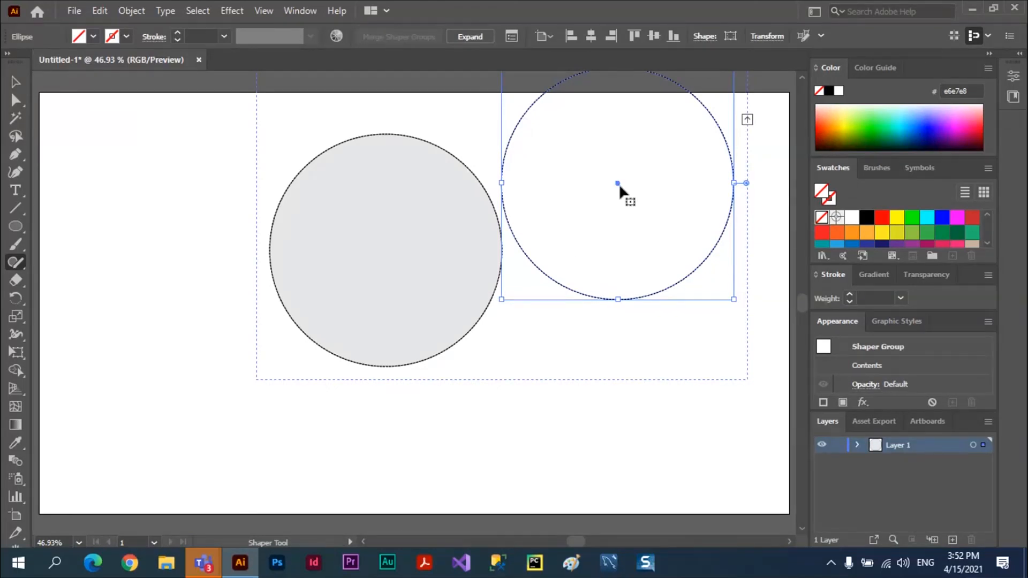
Step: Move the subtracted circle back over the filled one, and reposition it to the right at the same height with a partial overlap
{"action": "left_click_drag", "start_coordinate": [615, 182], "coordinate": [444, 189]}
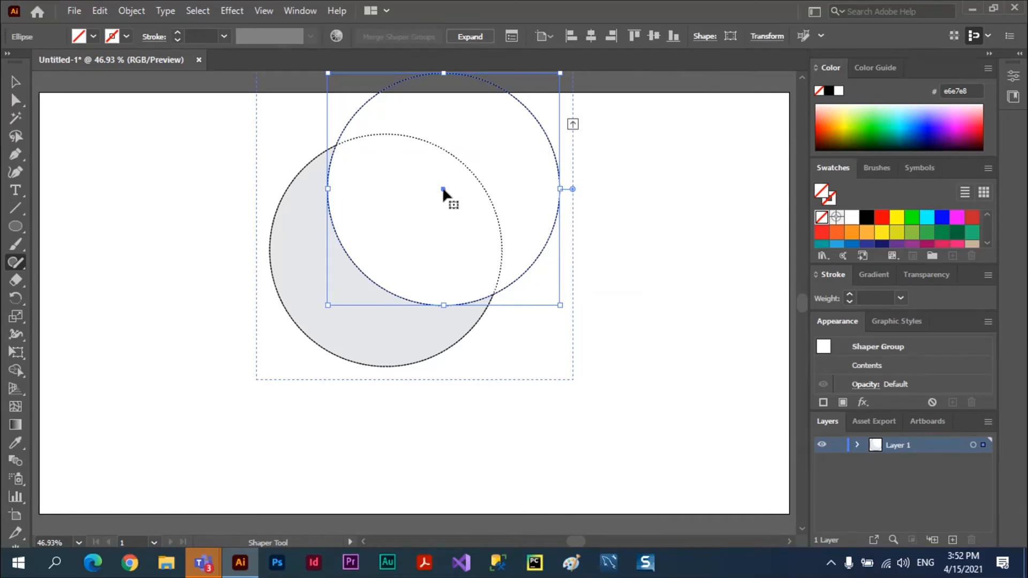
{"action": "left_click_drag", "start_coordinate": [444, 189], "coordinate": [514, 250]}
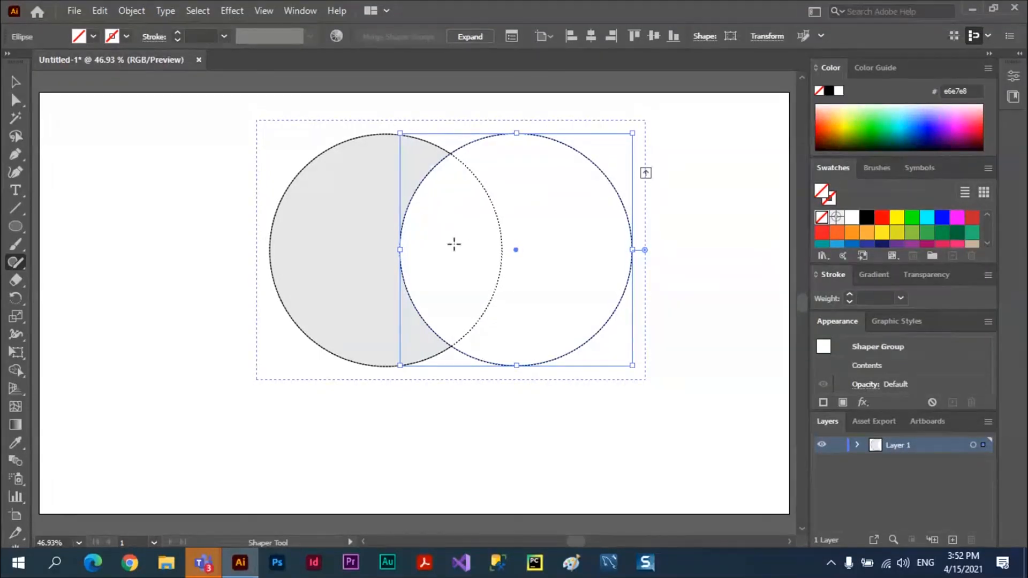
{"action": "left_click_drag", "start_coordinate": [454, 244], "coordinate": [554, 210]}
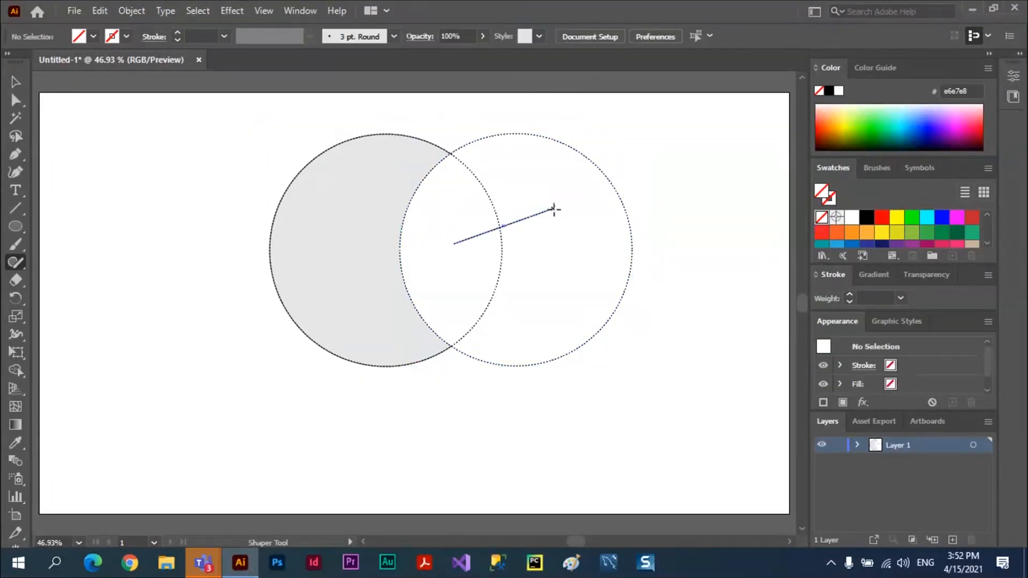
Step: Move the subtracted circle left and slightly up over the filled one to form a thin crescent, and leave the group
{"action": "left_click", "coordinate": [423, 257]}
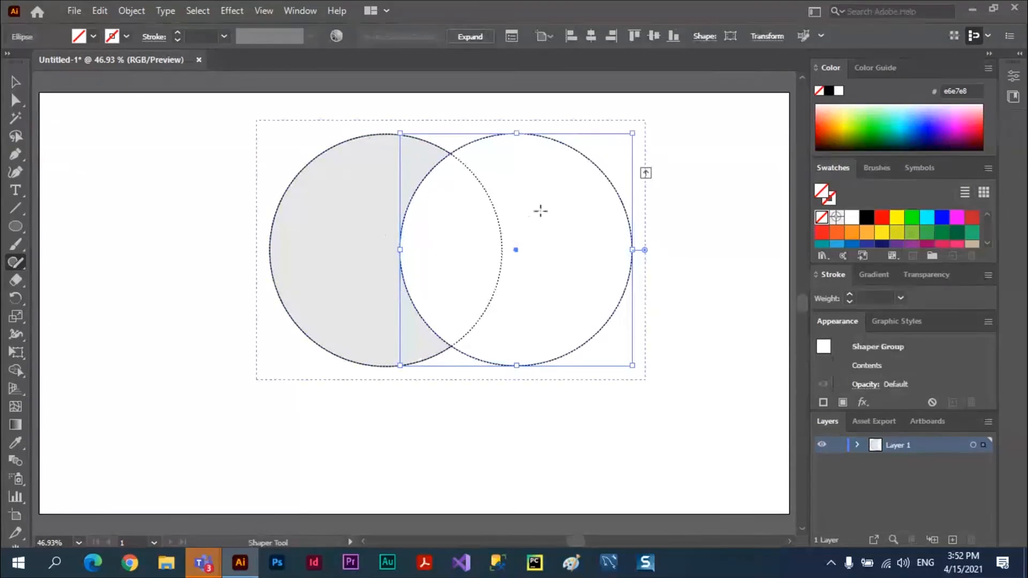
{"action": "left_click_drag", "start_coordinate": [515, 247], "coordinate": [405, 223]}
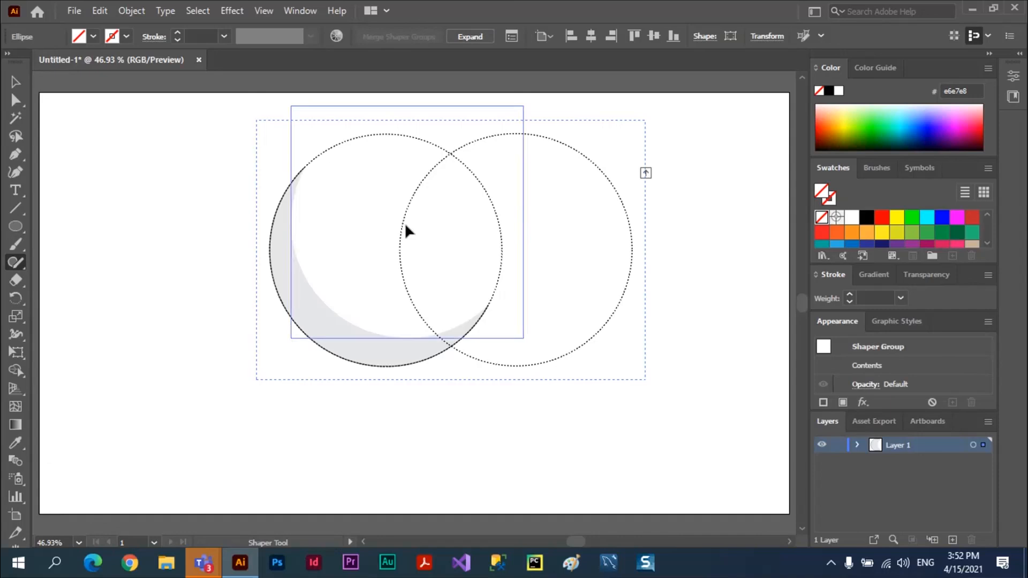
{"action": "left_click", "coordinate": [536, 151]}
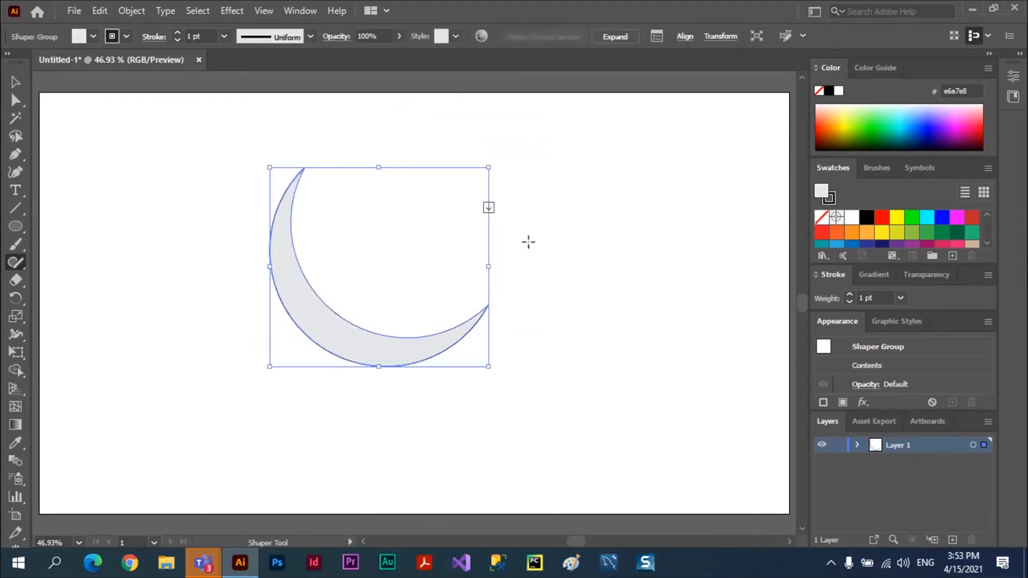
Step: Use the Selection tool to scale the crescent down and reposition it near the artboard's centre, and deselect it
{"action": "left_click", "coordinate": [16, 82]}
{"action": "left_click", "coordinate": [252, 242]}
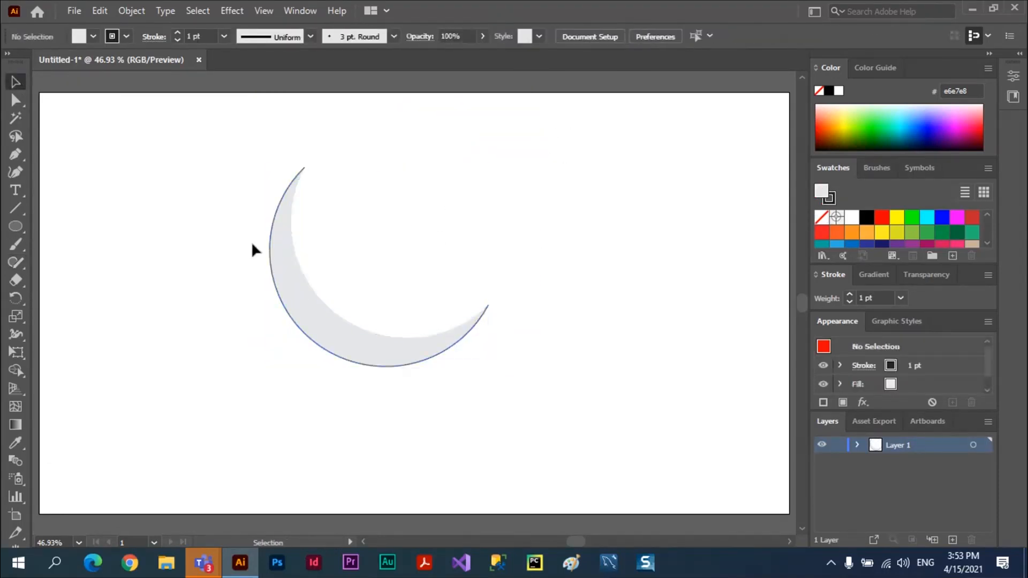
{"action": "left_click_drag", "start_coordinate": [289, 278], "coordinate": [197, 251]}
{"action": "left_click_drag", "start_coordinate": [397, 340], "coordinate": [394, 367]}
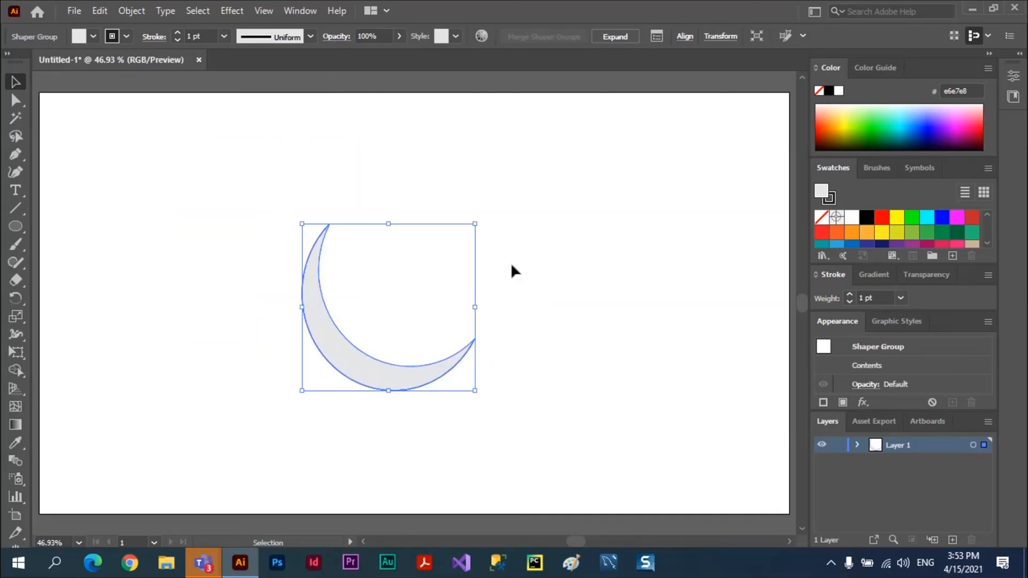
{"action": "left_click", "coordinate": [608, 202]}
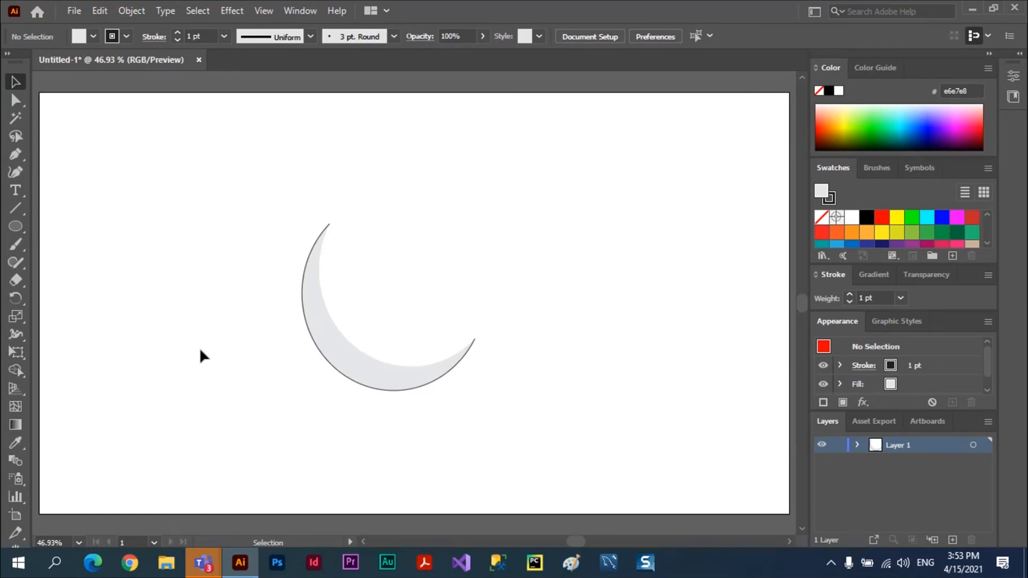
Step: With the Shaper tool, sketch a small circle and place overlapping copies of it to make a row of nine above the crescent
{"action": "left_click", "coordinate": [16, 260]}
{"action": "mouse_move", "coordinate": [143, 199]}
{"action": "left_mouse_down"}
{"action": "mouse_move", "coordinate": [181, 184]}
{"action": "mouse_move", "coordinate": [178, 218]}
{"action": "mouse_move", "coordinate": [151, 221]}
{"action": "mouse_move", "coordinate": [144, 197]}
{"action": "left_mouse_up"}
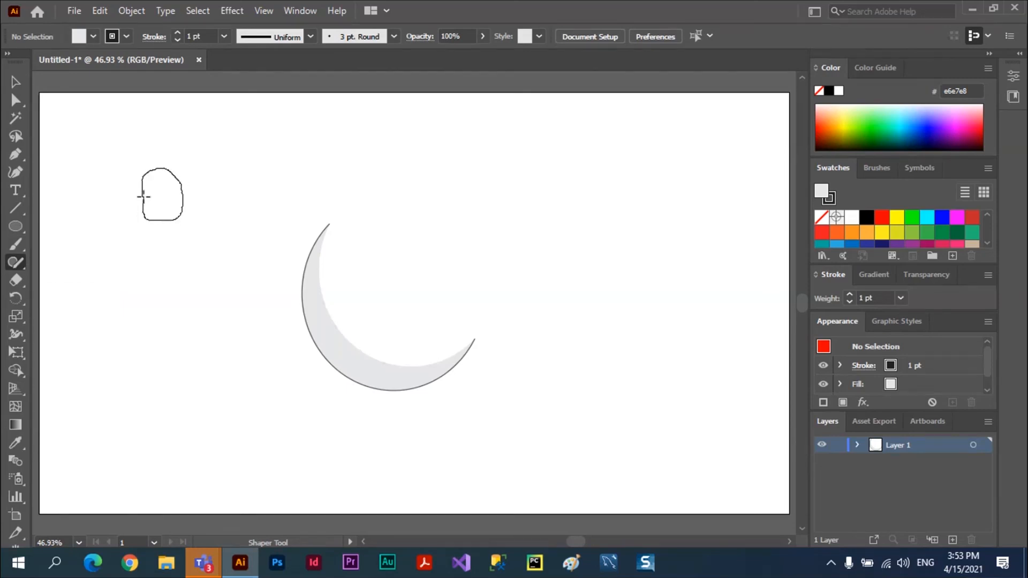
{"action": "key", "text": "ctrl+z"}
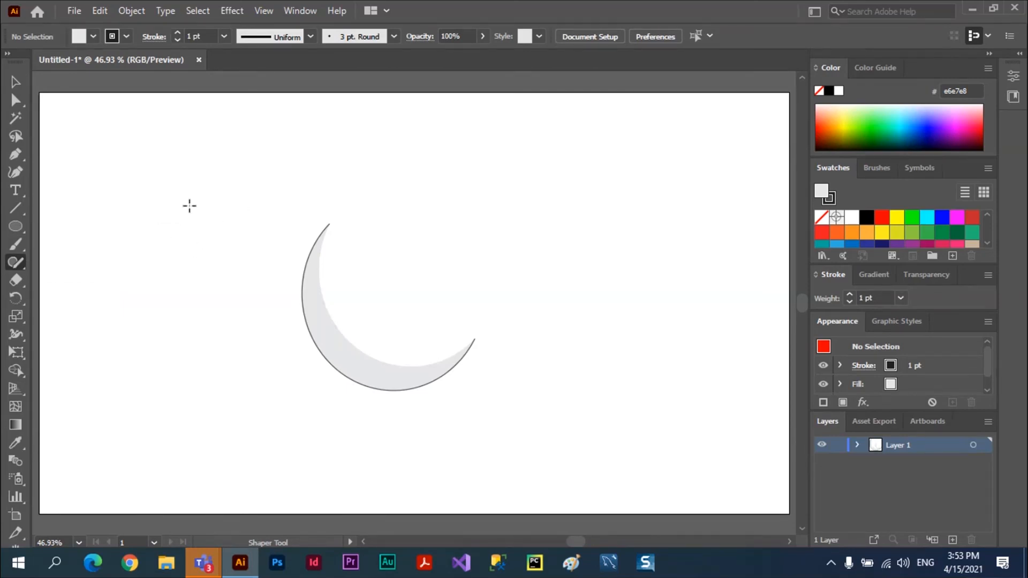
{"action": "mouse_move", "coordinate": [172, 209]}
{"action": "left_mouse_down"}
{"action": "mouse_move", "coordinate": [200, 153]}
{"action": "mouse_move", "coordinate": [176, 219]}
{"action": "mouse_move", "coordinate": [210, 188]}
{"action": "mouse_move", "coordinate": [241, 178]}
{"action": "mouse_move", "coordinate": [533, 164]}
{"action": "left_mouse_up"}
Step: Deselect everything and merge the row of nine circles into one cloud-like shape with a single Shaper stroke through them
{"action": "left_click", "coordinate": [206, 189]}
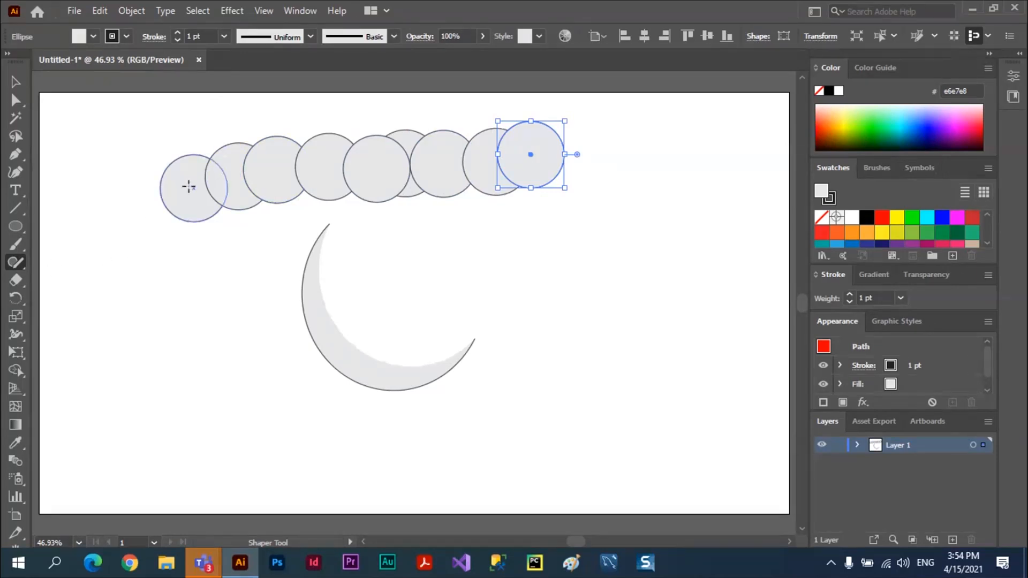
{"action": "mouse_move", "coordinate": [189, 187]}
{"action": "left_mouse_down"}
{"action": "mouse_move", "coordinate": [265, 168]}
{"action": "mouse_move", "coordinate": [530, 155]}
{"action": "left_mouse_up"}
{"action": "left_click", "coordinate": [107, 138]}
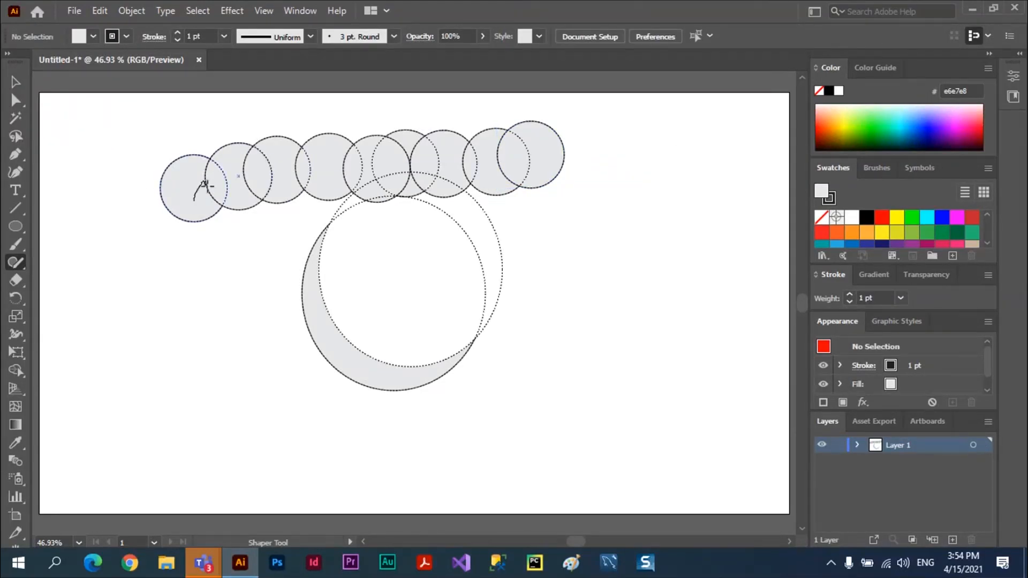
{"action": "mouse_move", "coordinate": [205, 186]}
{"action": "left_mouse_down"}
{"action": "mouse_move", "coordinate": [255, 166]}
{"action": "mouse_move", "coordinate": [533, 154]}
{"action": "left_mouse_up"}
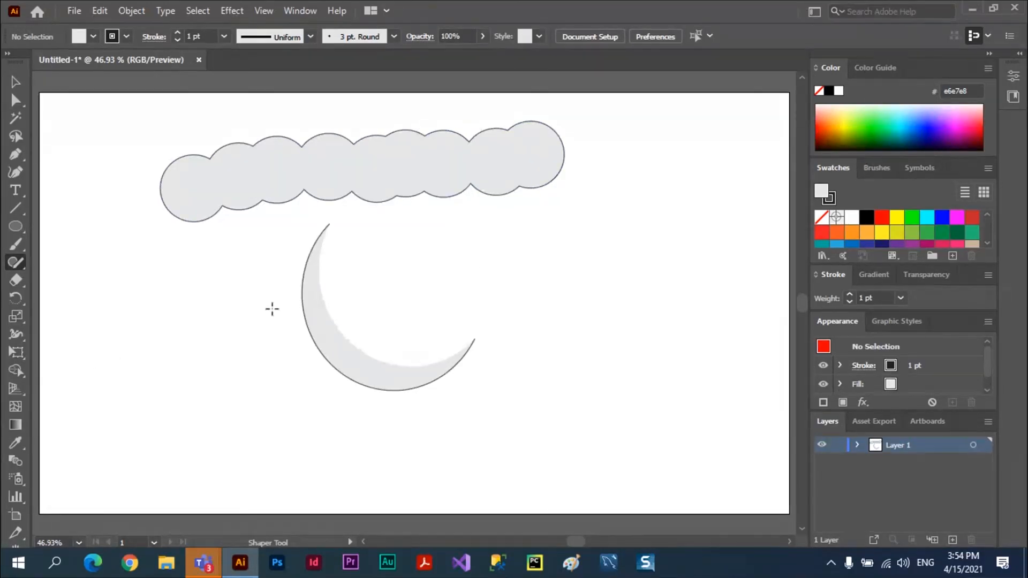
Step: Draw a small tilted ellipse to the right of the crescent and a small hexagon below it with the Shaper tool
{"action": "mouse_move", "coordinate": [559, 339]}
{"action": "left_mouse_down"}
{"action": "mouse_move", "coordinate": [565, 285]}
{"action": "mouse_move", "coordinate": [596, 331]}
{"action": "mouse_move", "coordinate": [571, 341]}
{"action": "mouse_move", "coordinate": [574, 293]}
{"action": "mouse_move", "coordinate": [590, 338]}
{"action": "mouse_move", "coordinate": [556, 320]}
{"action": "mouse_move", "coordinate": [562, 300]}
{"action": "left_mouse_up"}
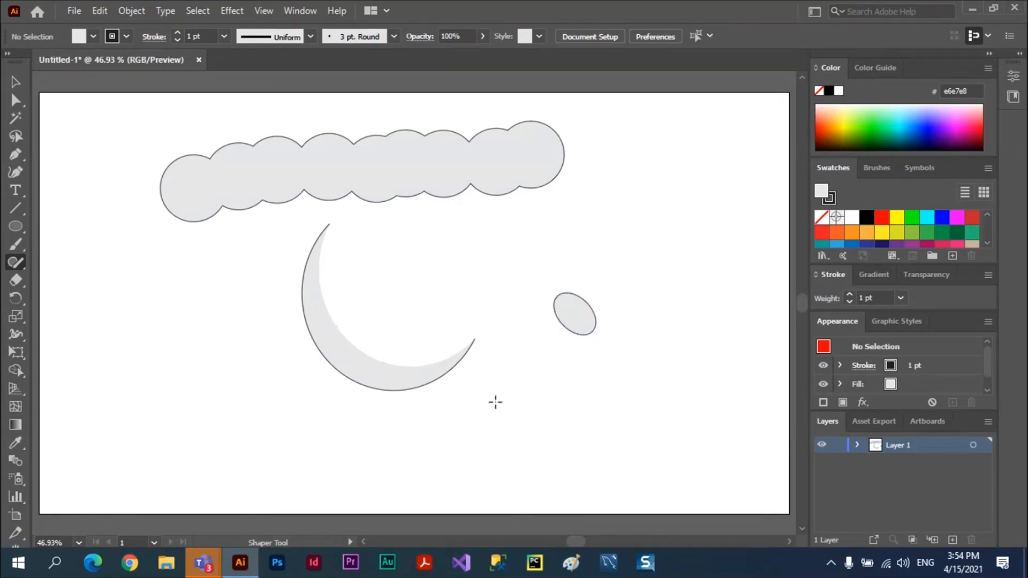
{"action": "mouse_move", "coordinate": [493, 403]}
{"action": "left_mouse_down"}
{"action": "mouse_move", "coordinate": [523, 392]}
{"action": "mouse_move", "coordinate": [515, 411]}
{"action": "mouse_move", "coordinate": [498, 399]}
{"action": "left_mouse_up"}
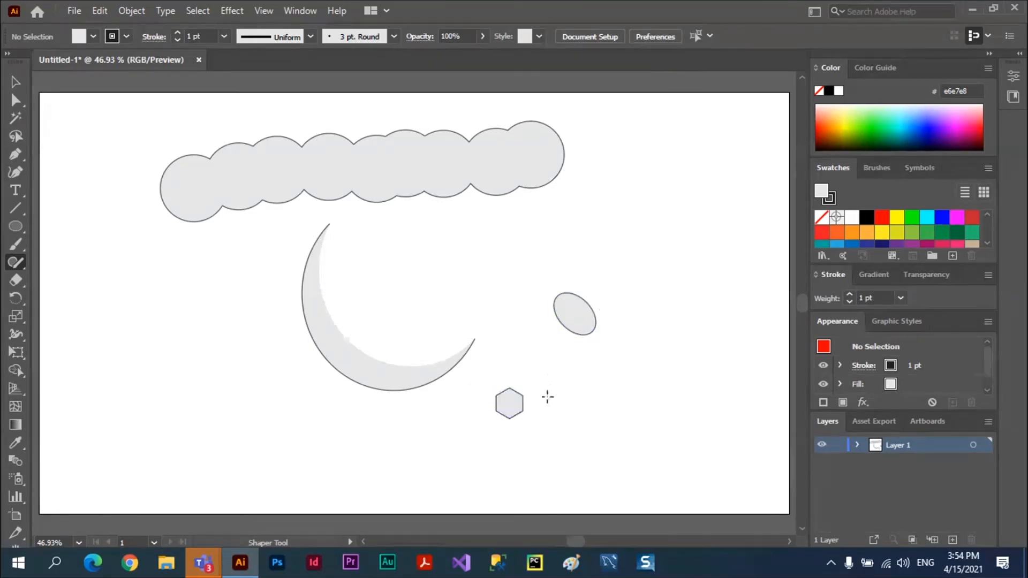
Step: Draw four overlapping circles of different sizes left of the crescent and merge them into a cloud with the Shaper tool
{"action": "mouse_move", "coordinate": [106, 354]}
{"action": "left_mouse_down"}
{"action": "mouse_move", "coordinate": [134, 298]}
{"action": "mouse_move", "coordinate": [156, 311]}
{"action": "mouse_move", "coordinate": [140, 370]}
{"action": "mouse_move", "coordinate": [122, 370]}
{"action": "mouse_move", "coordinate": [109, 345]}
{"action": "mouse_move", "coordinate": [185, 271]}
{"action": "mouse_move", "coordinate": [172, 377]}
{"action": "mouse_move", "coordinate": [140, 333]}
{"action": "left_mouse_up"}
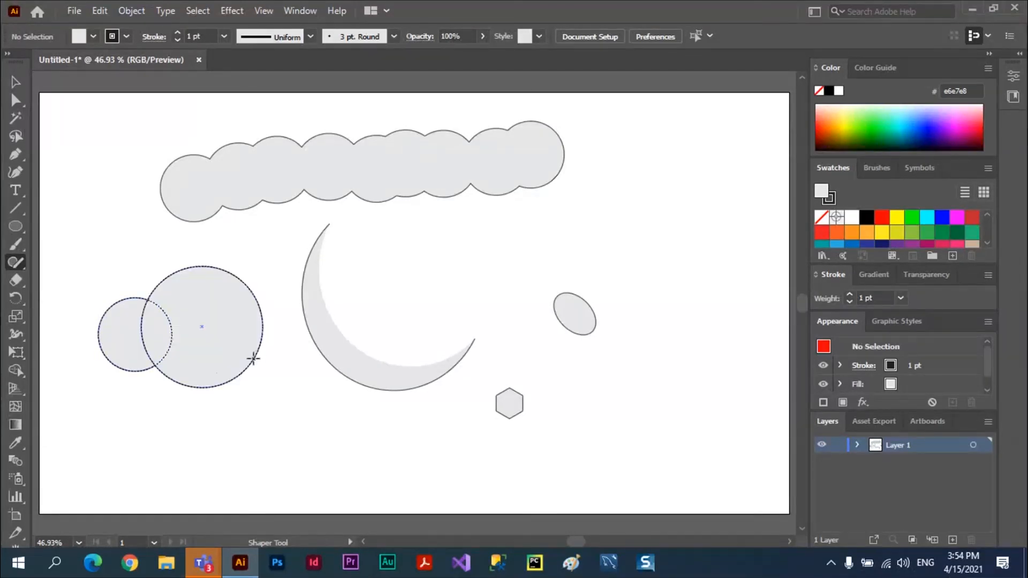
{"action": "mouse_move", "coordinate": [253, 358]}
{"action": "left_mouse_down"}
{"action": "mouse_move", "coordinate": [247, 393]}
{"action": "mouse_move", "coordinate": [289, 325]}
{"action": "mouse_move", "coordinate": [278, 386]}
{"action": "mouse_move", "coordinate": [262, 385]}
{"action": "left_mouse_up"}
{"action": "key", "text": "ctrl+z"}
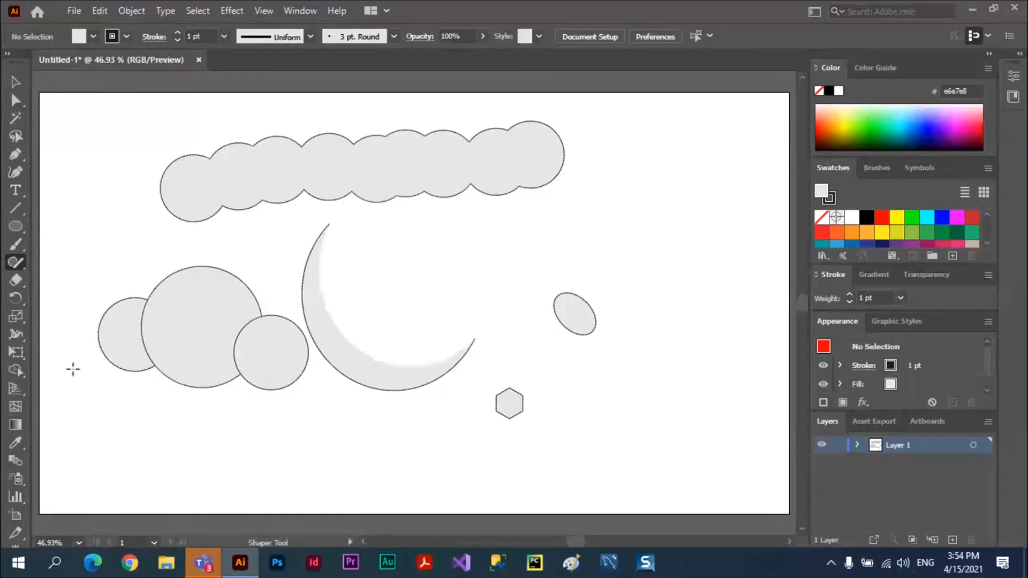
{"action": "mouse_move", "coordinate": [73, 368]}
{"action": "left_mouse_down"}
{"action": "mouse_move", "coordinate": [106, 374]}
{"action": "mouse_move", "coordinate": [95, 384]}
{"action": "mouse_move", "coordinate": [71, 374]}
{"action": "left_mouse_up"}
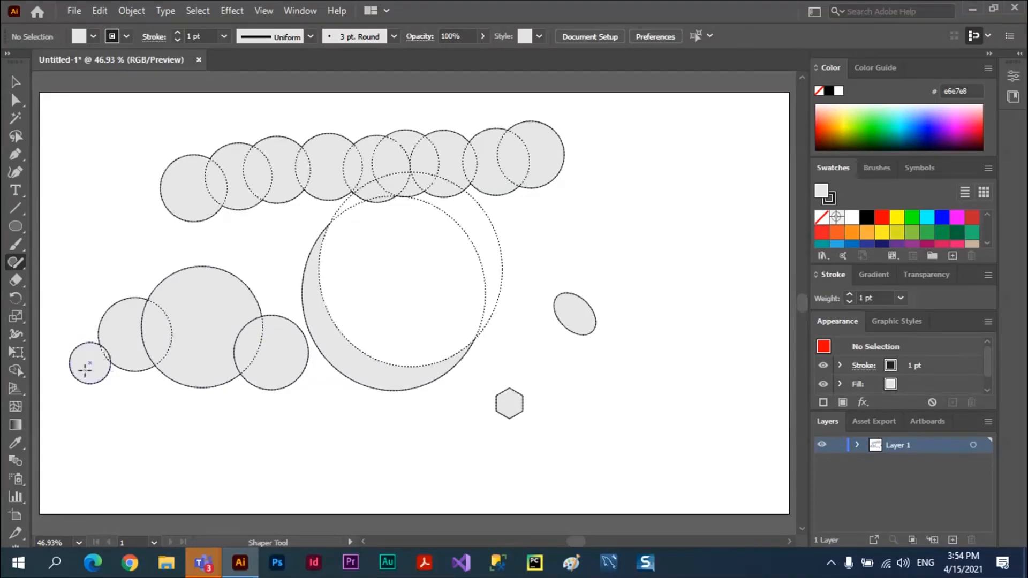
{"action": "mouse_move", "coordinate": [84, 369]}
{"action": "left_mouse_down"}
{"action": "mouse_move", "coordinate": [133, 343]}
{"action": "mouse_move", "coordinate": [190, 332]}
{"action": "mouse_move", "coordinate": [235, 329]}
{"action": "mouse_move", "coordinate": [273, 347]}
{"action": "left_mouse_up"}
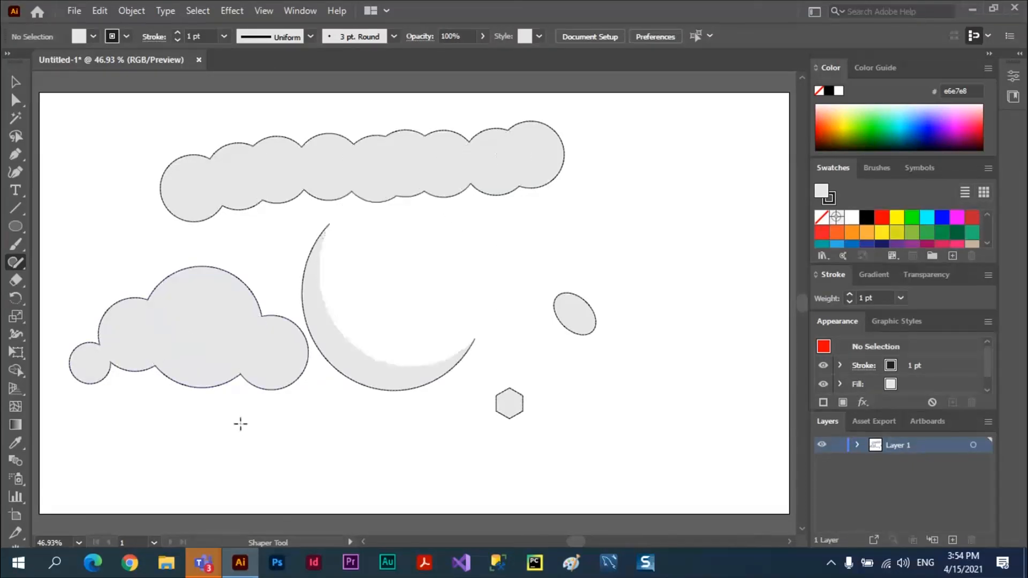
Step: Switch to the Microsoft Teams meeting and stop the meeting recording
{"action": "key", "text": "alt+Tab"}
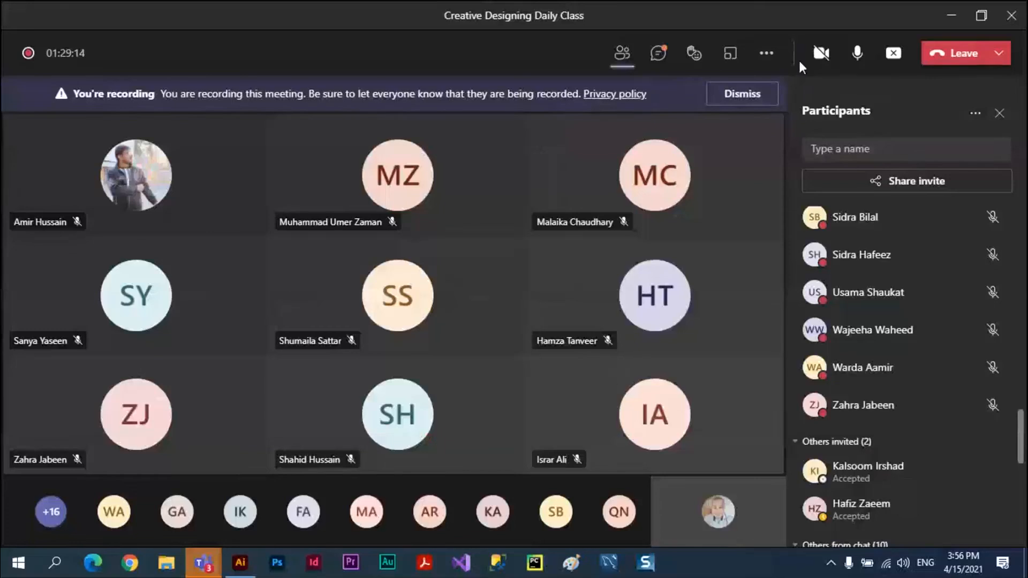
{"action": "left_click", "coordinate": [771, 61]}
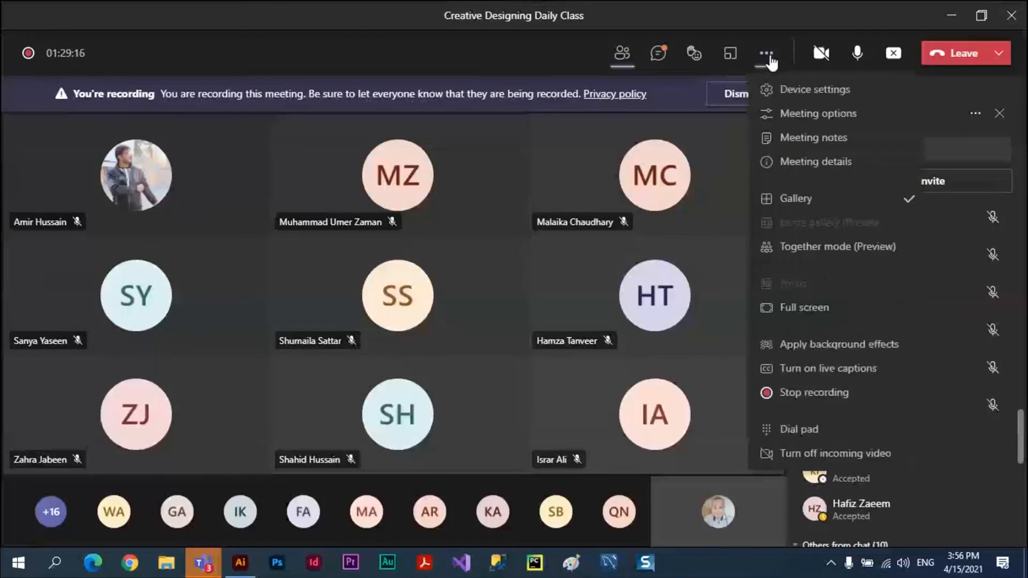
{"action": "left_click", "coordinate": [782, 394]}
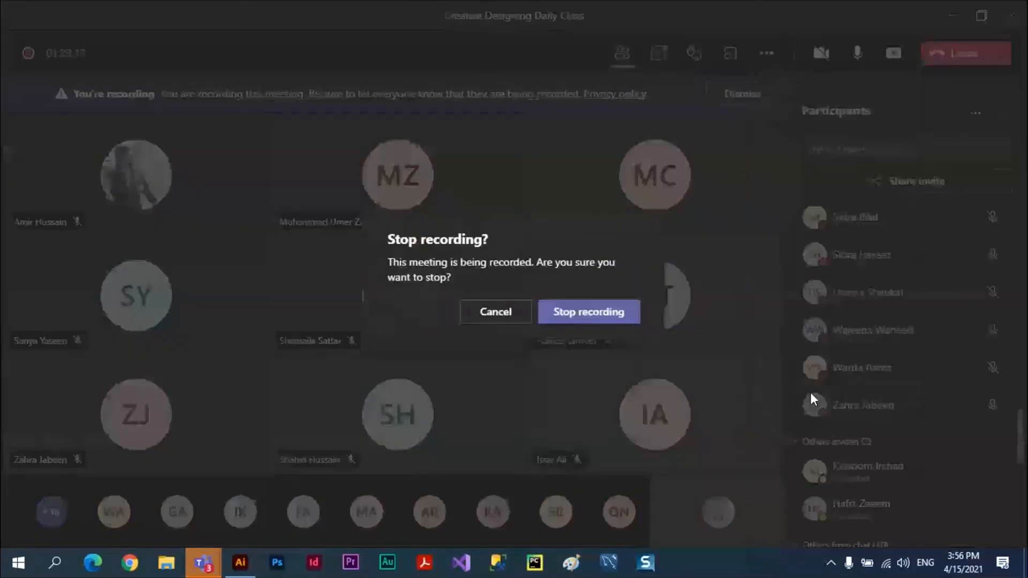